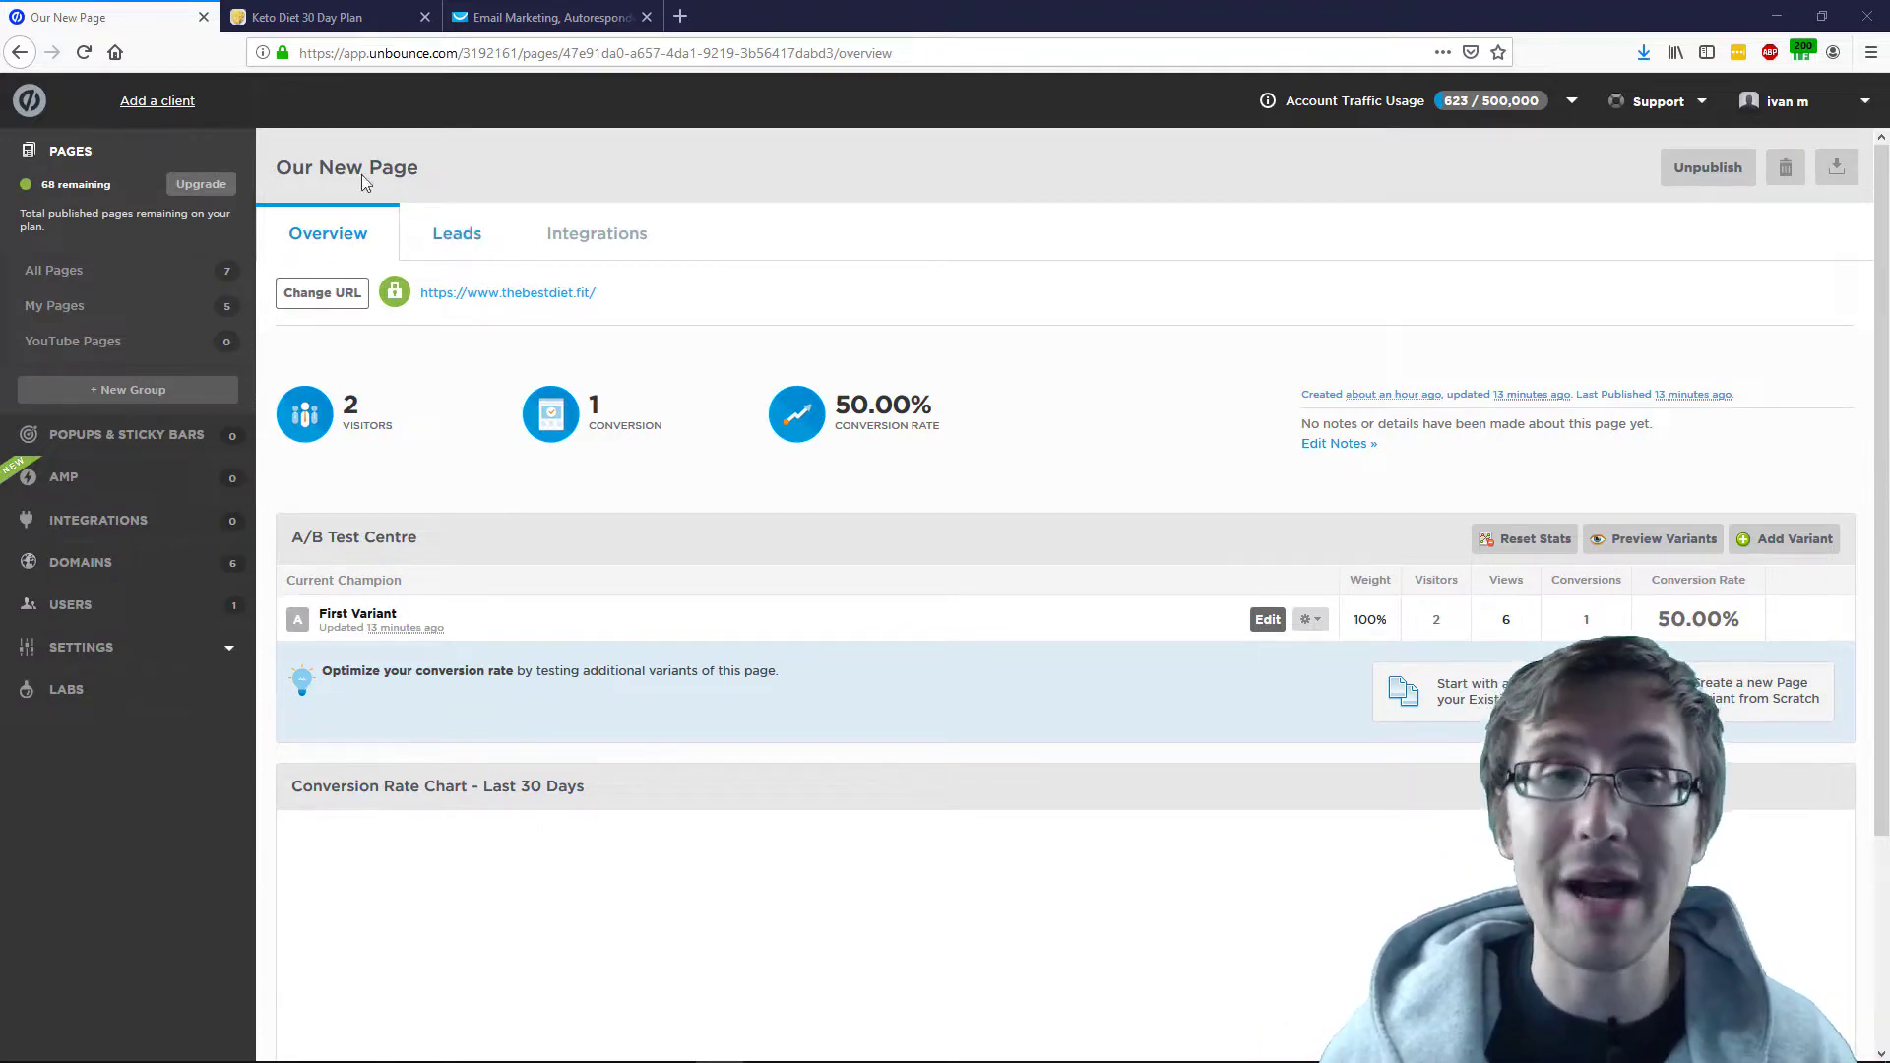
View the live Keto Diet 30 Day Plan landing page and its first-name and email form.
left_click(320, 10)
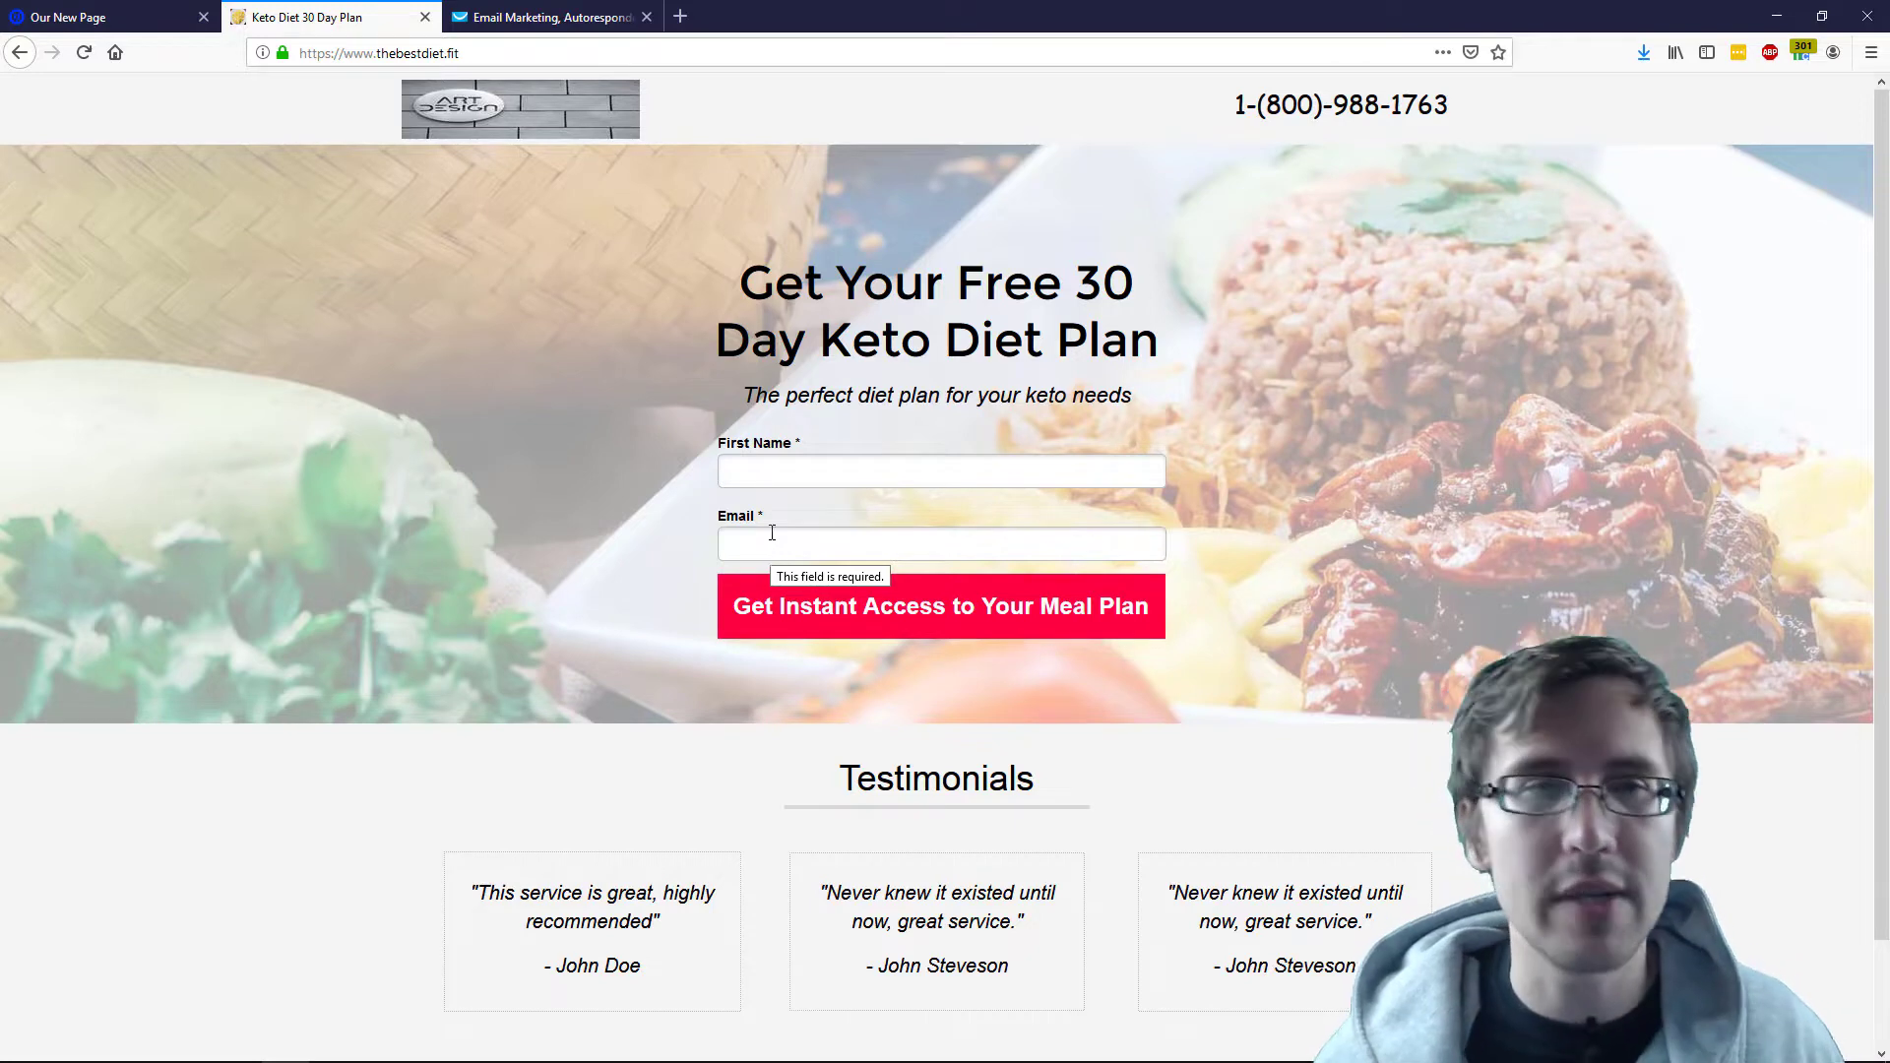
Go back to the Our New Page overview showing 2 visitors and 1 conversion.
left_click(155, 10)
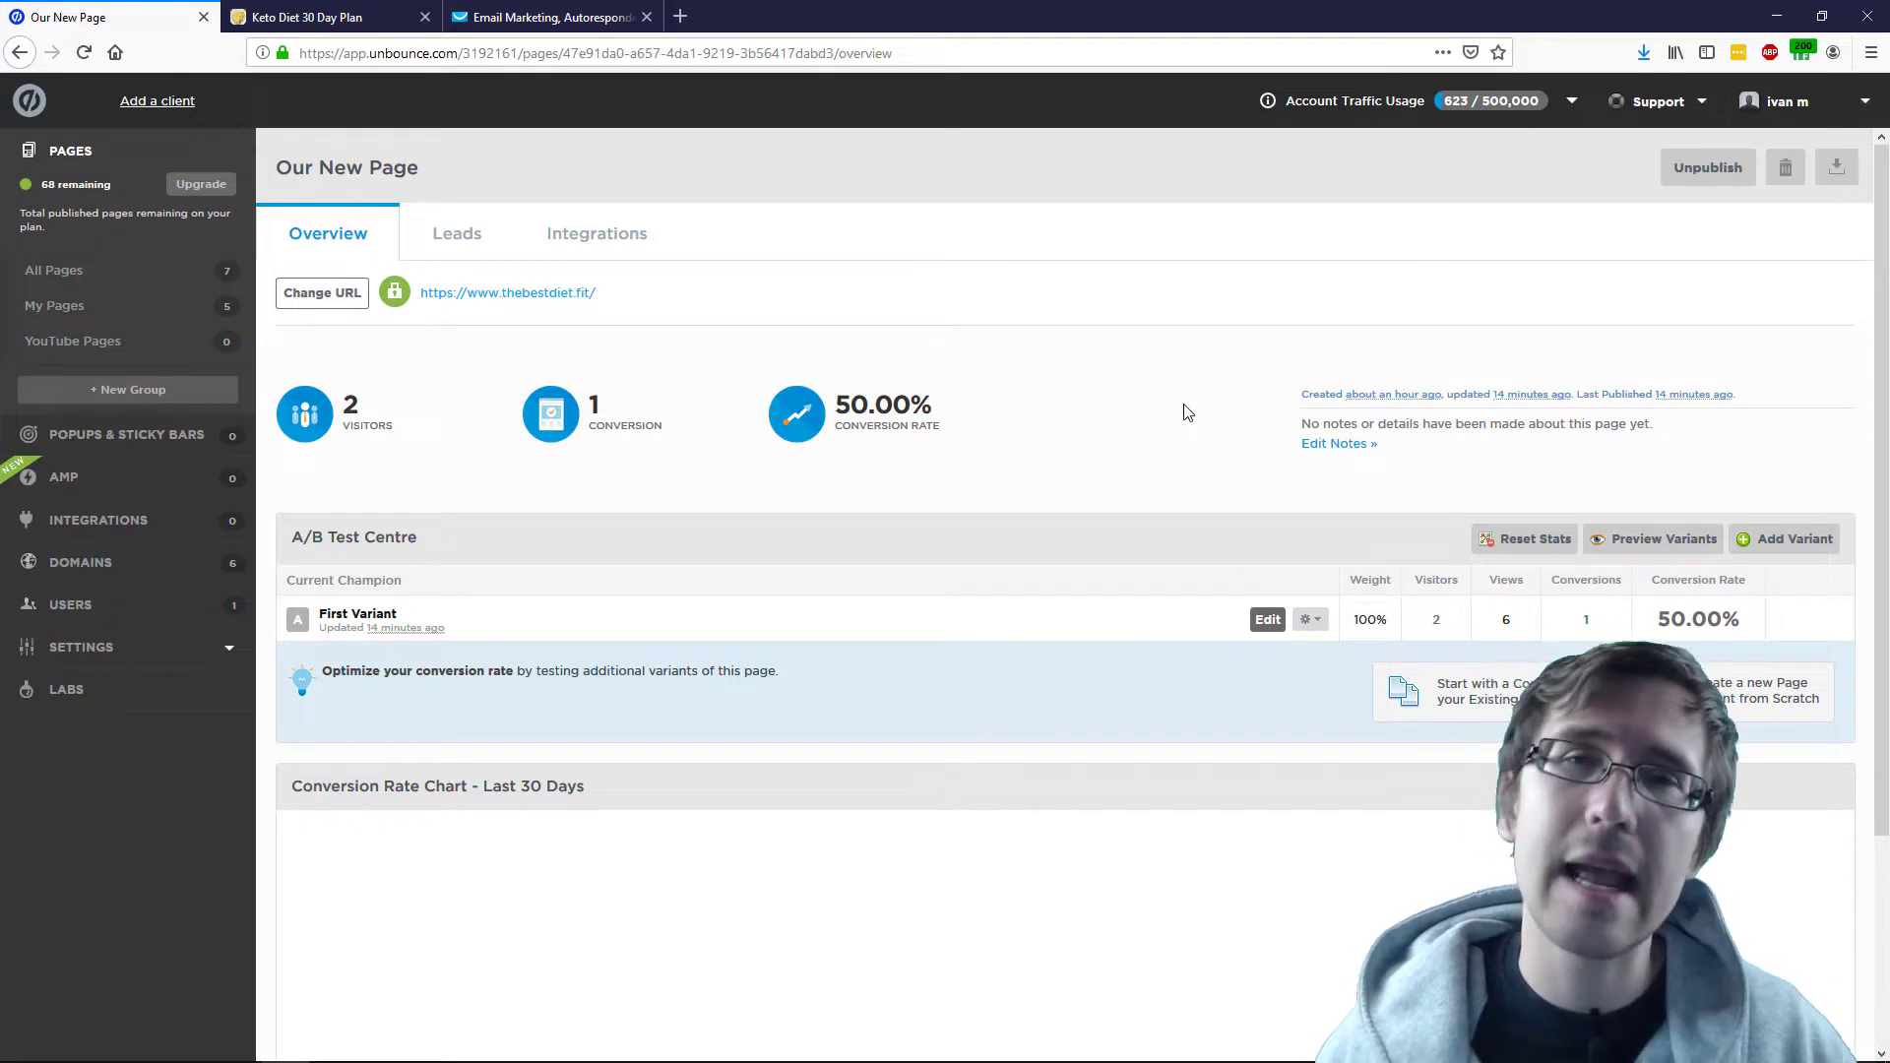
Show the page's Integrations listing the Available Zaps powered by Zapier.
left_click(614, 246)
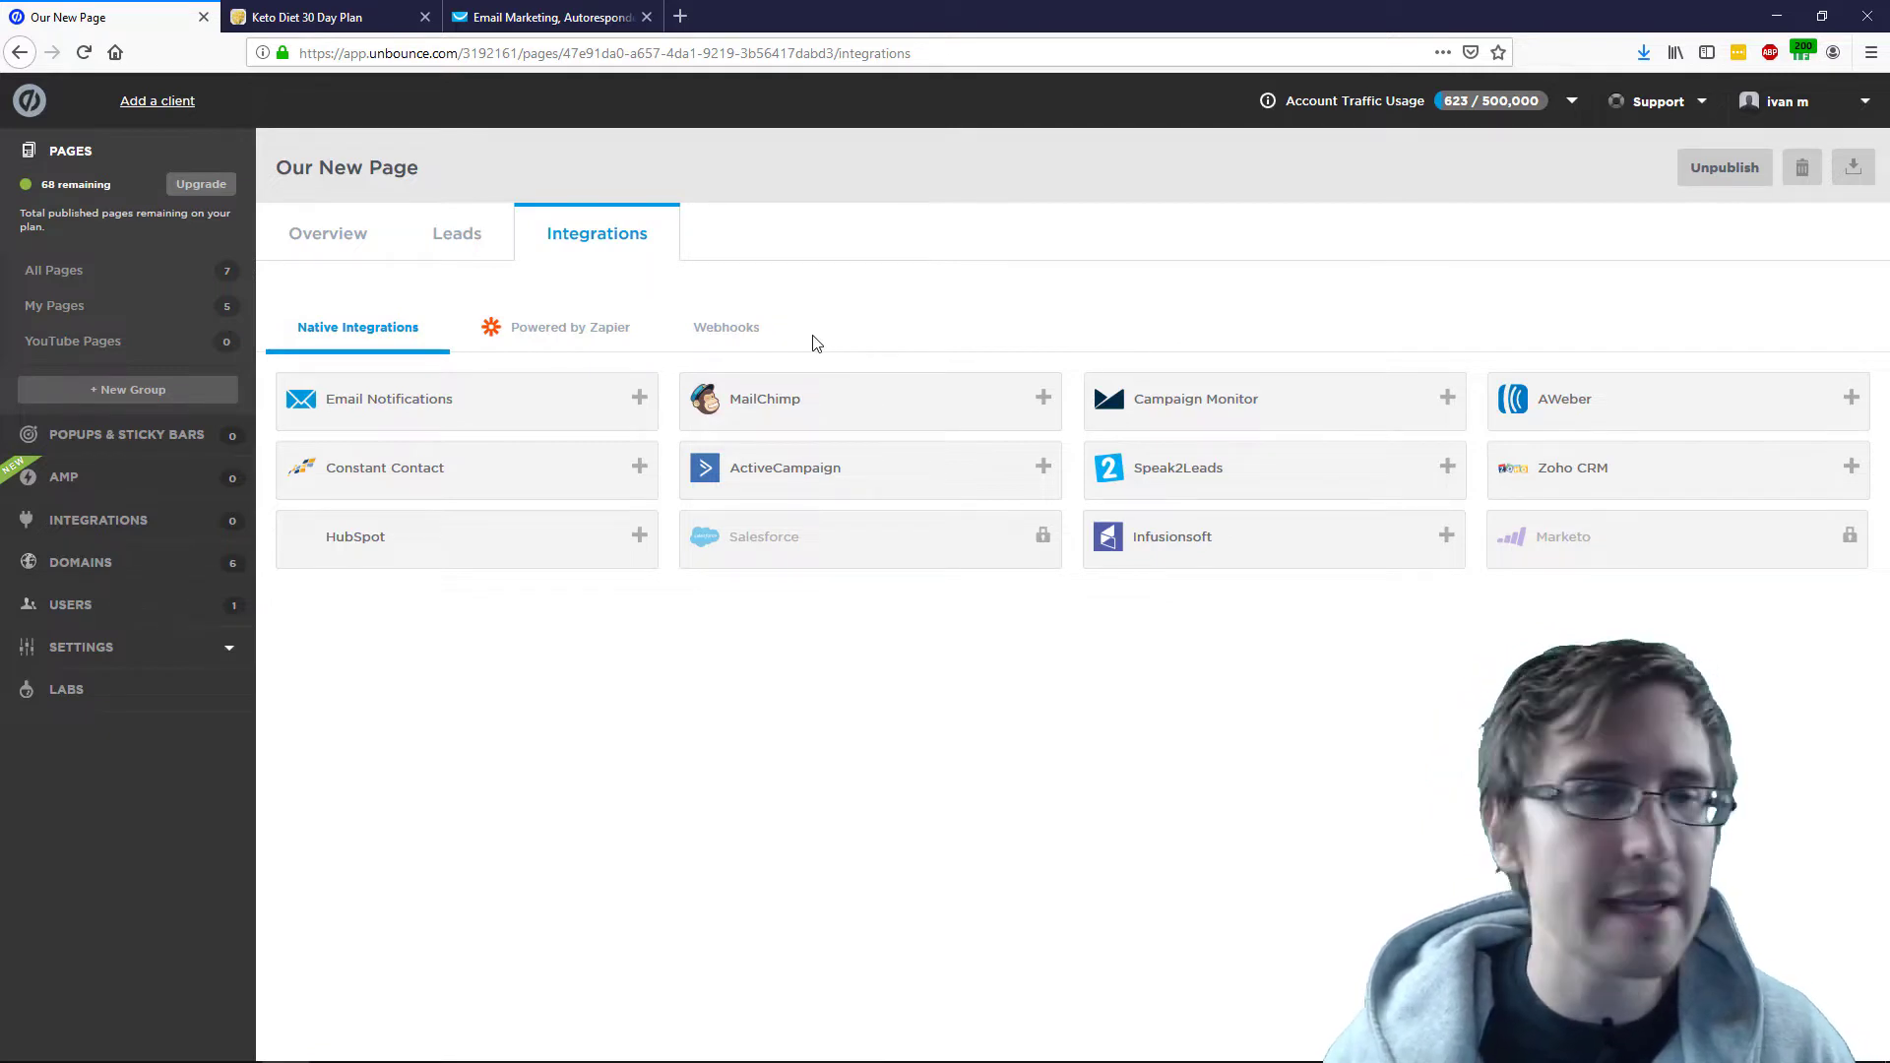
left_click(542, 344)
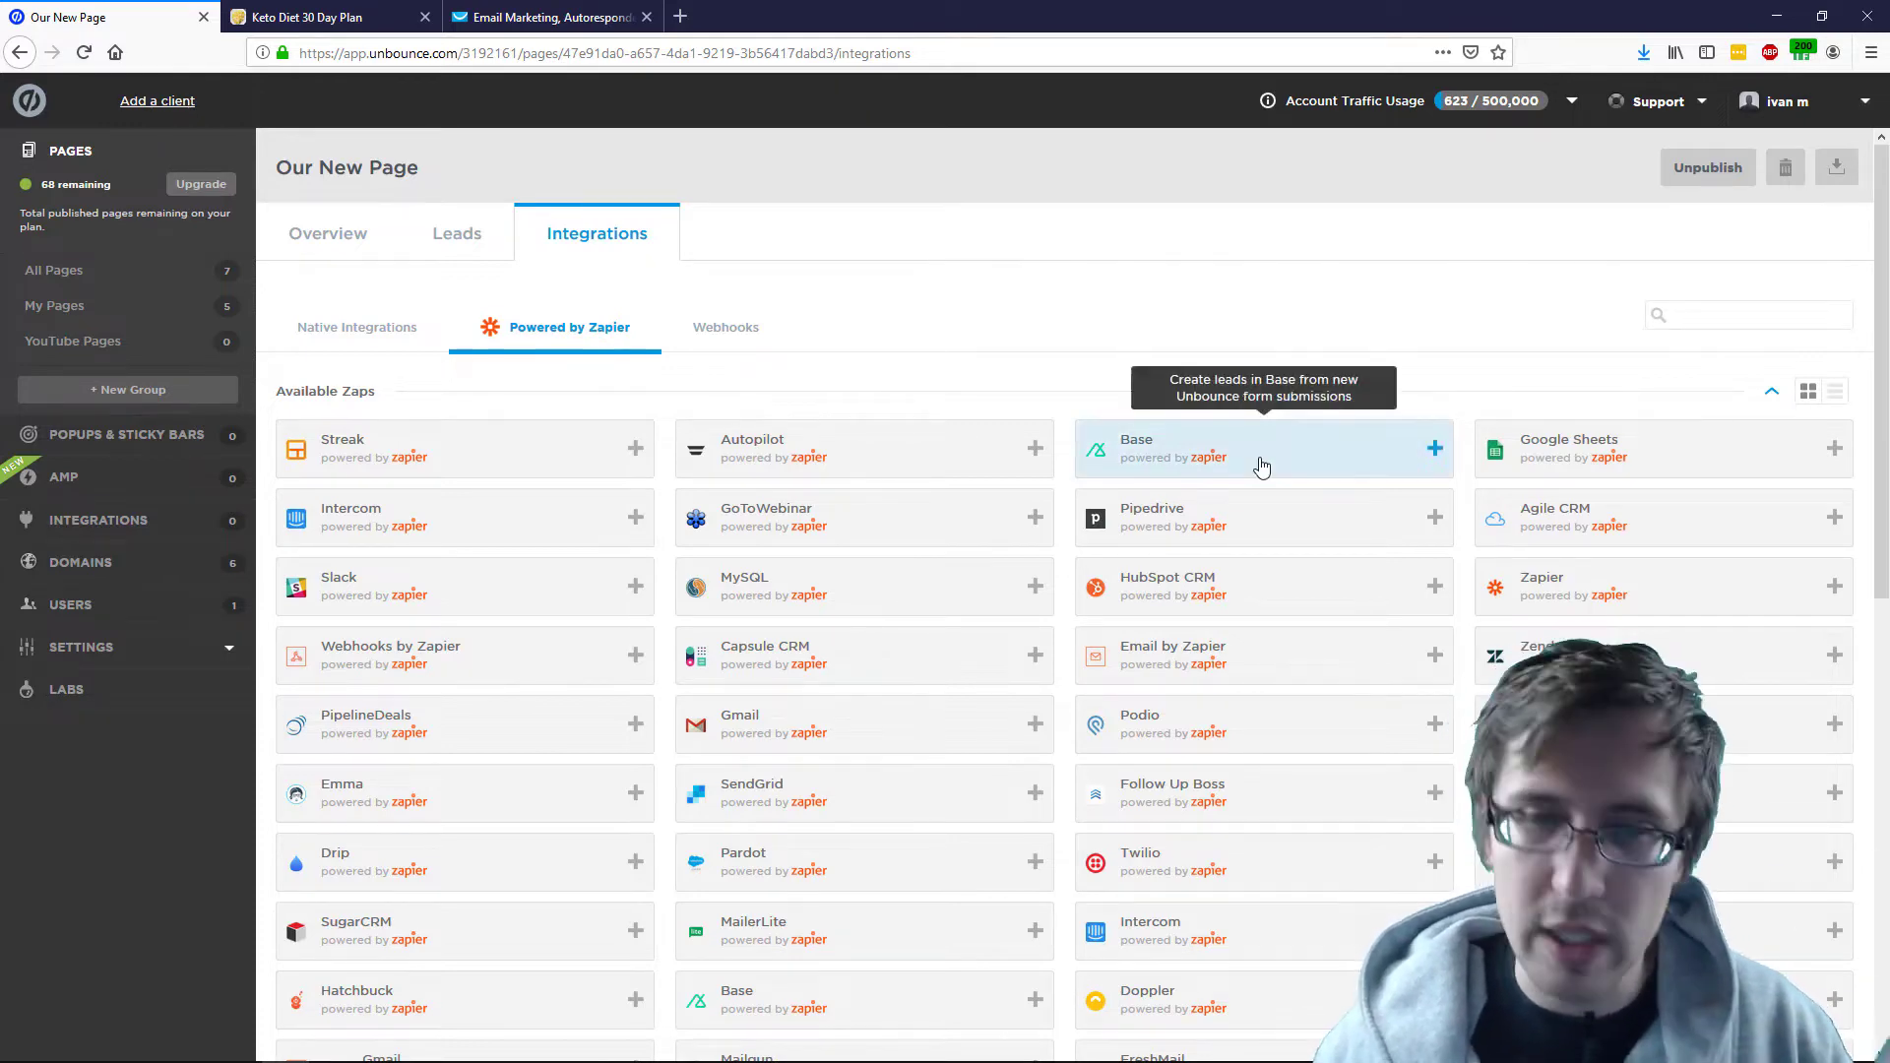
Start the GetResponse zap with New Form Submission as trigger and save the Unbounce account.
left_click(1722, 723)
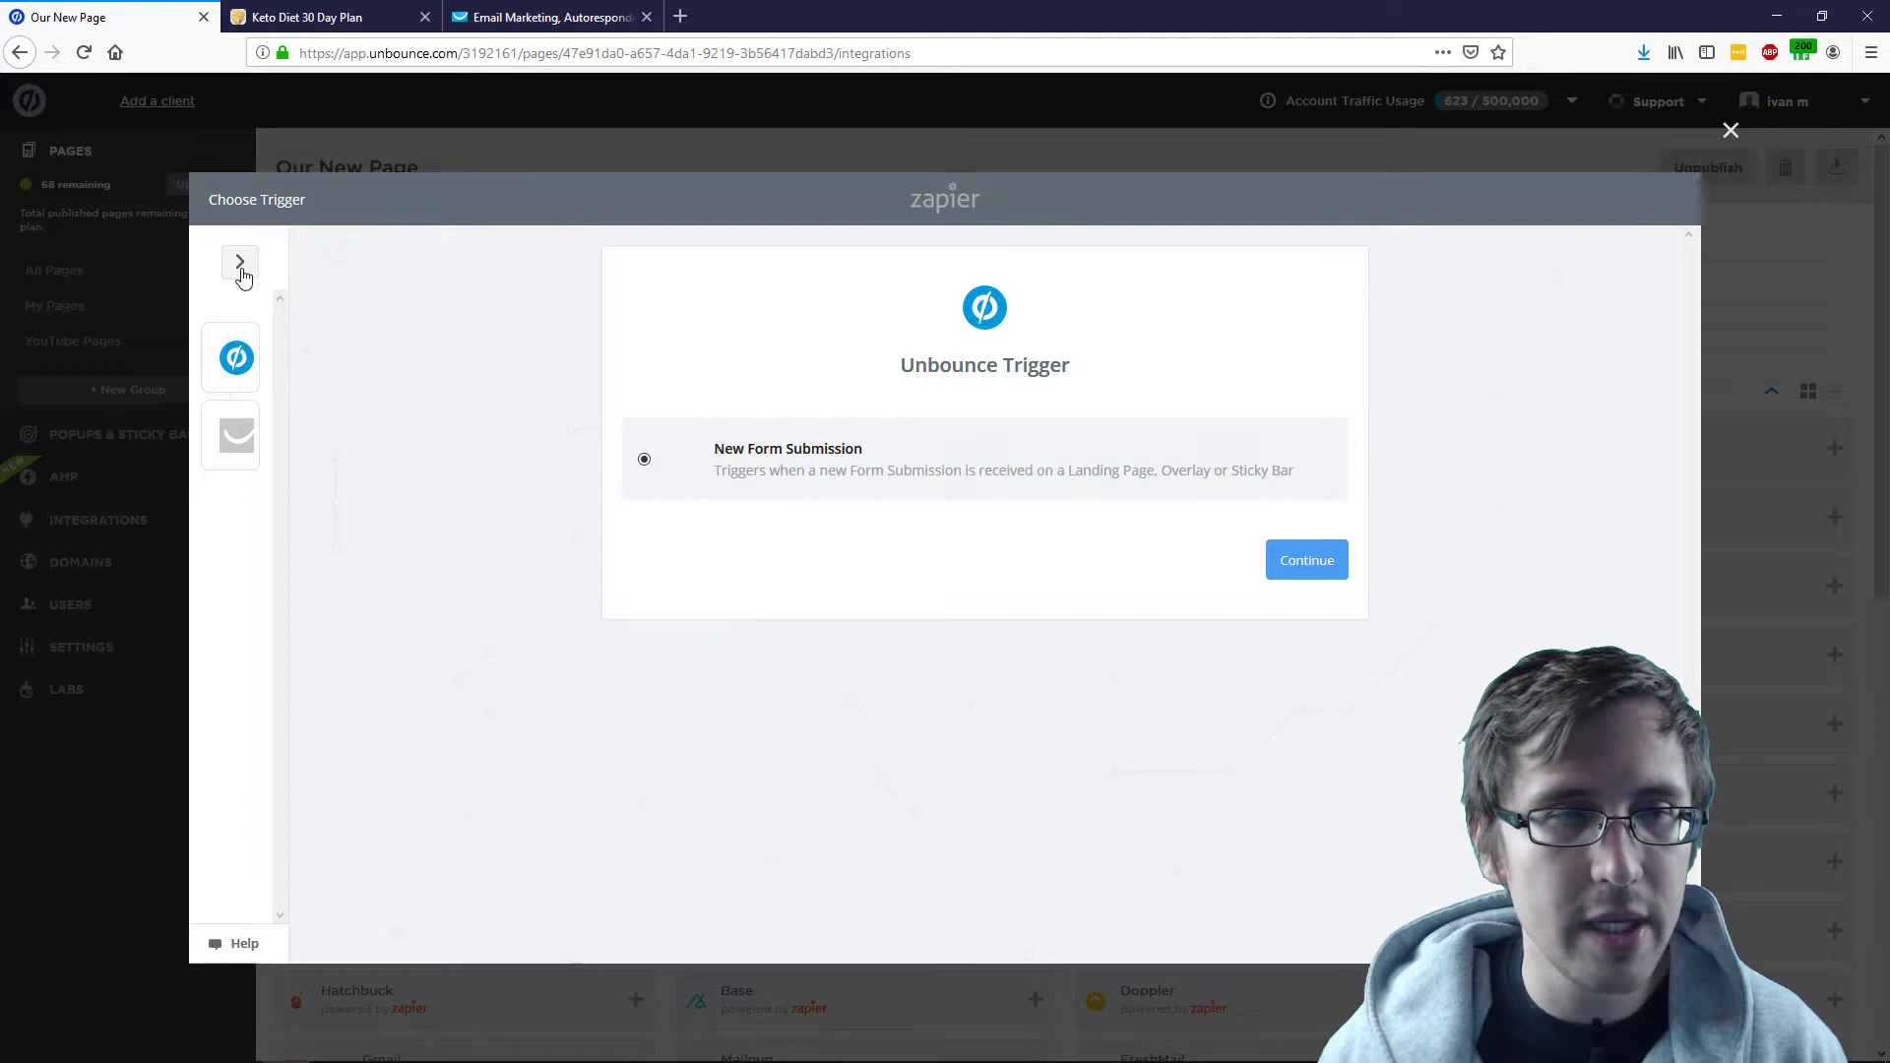
left_click(241, 262)
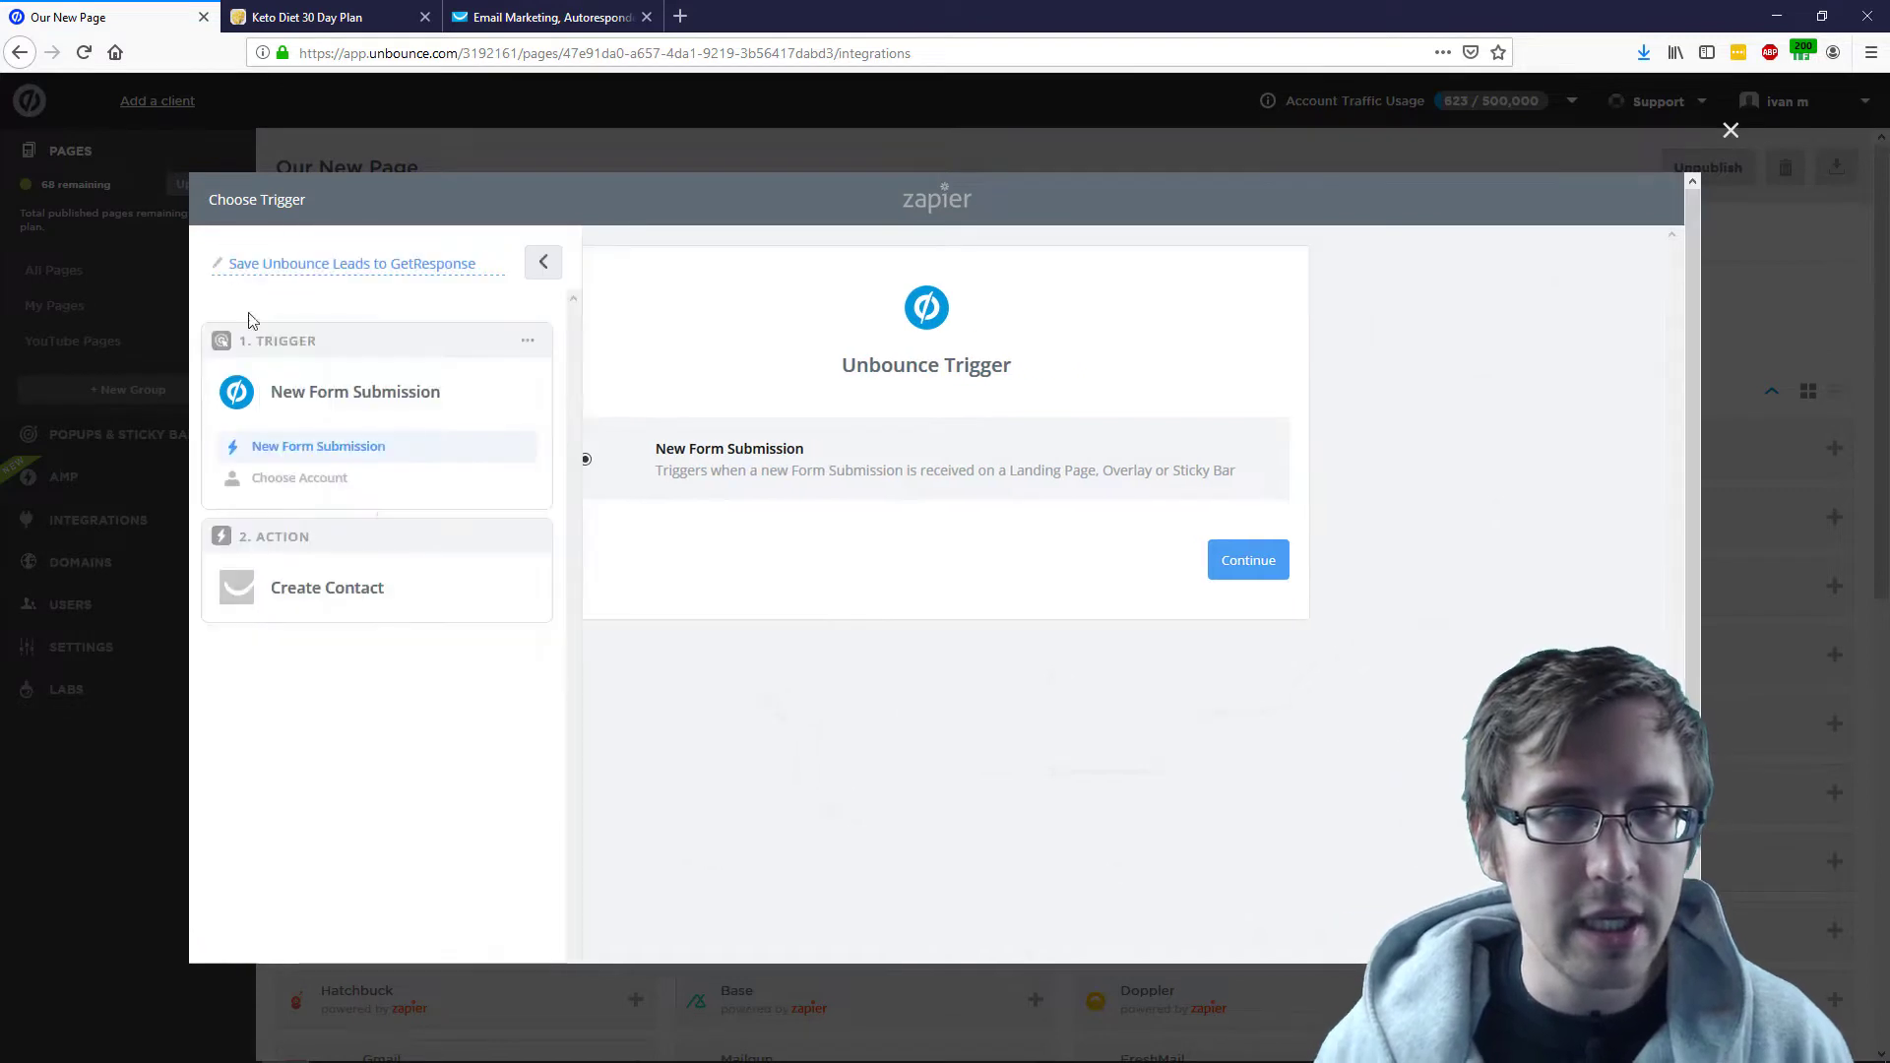
left_click(544, 264)
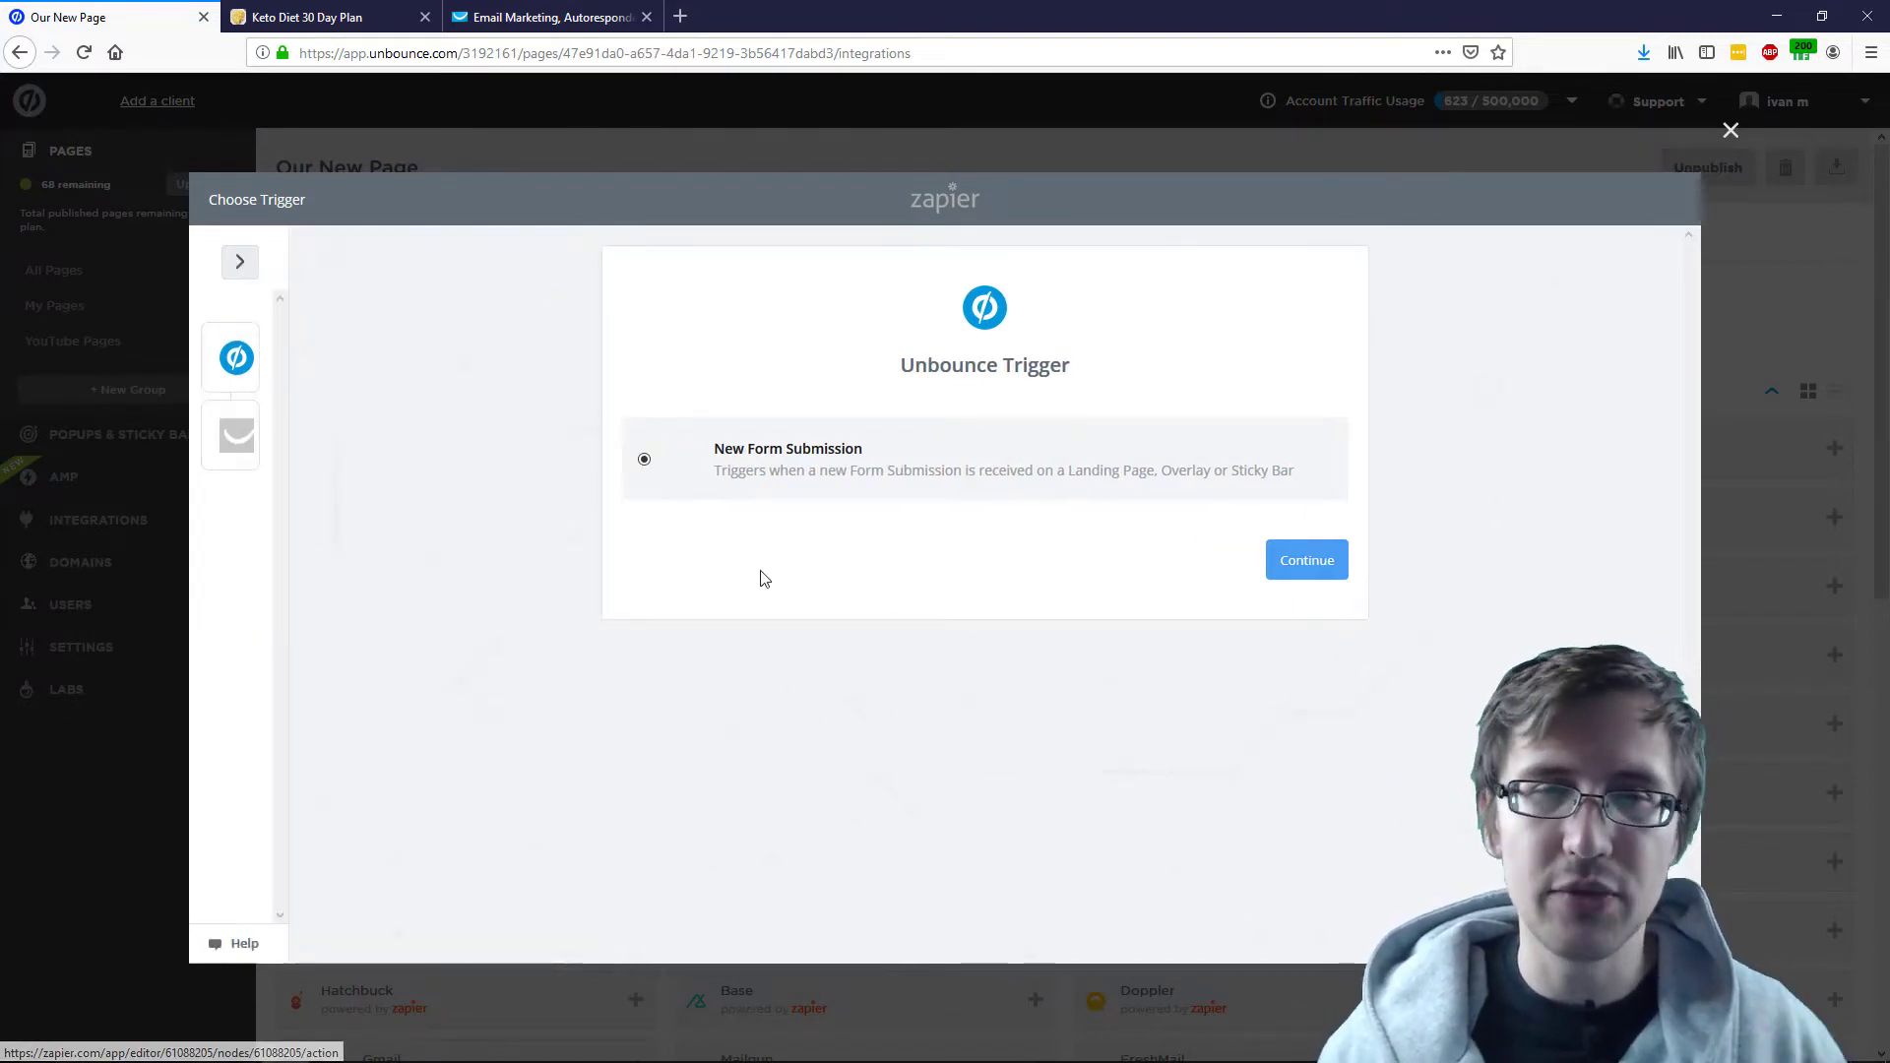
left_click(1306, 559)
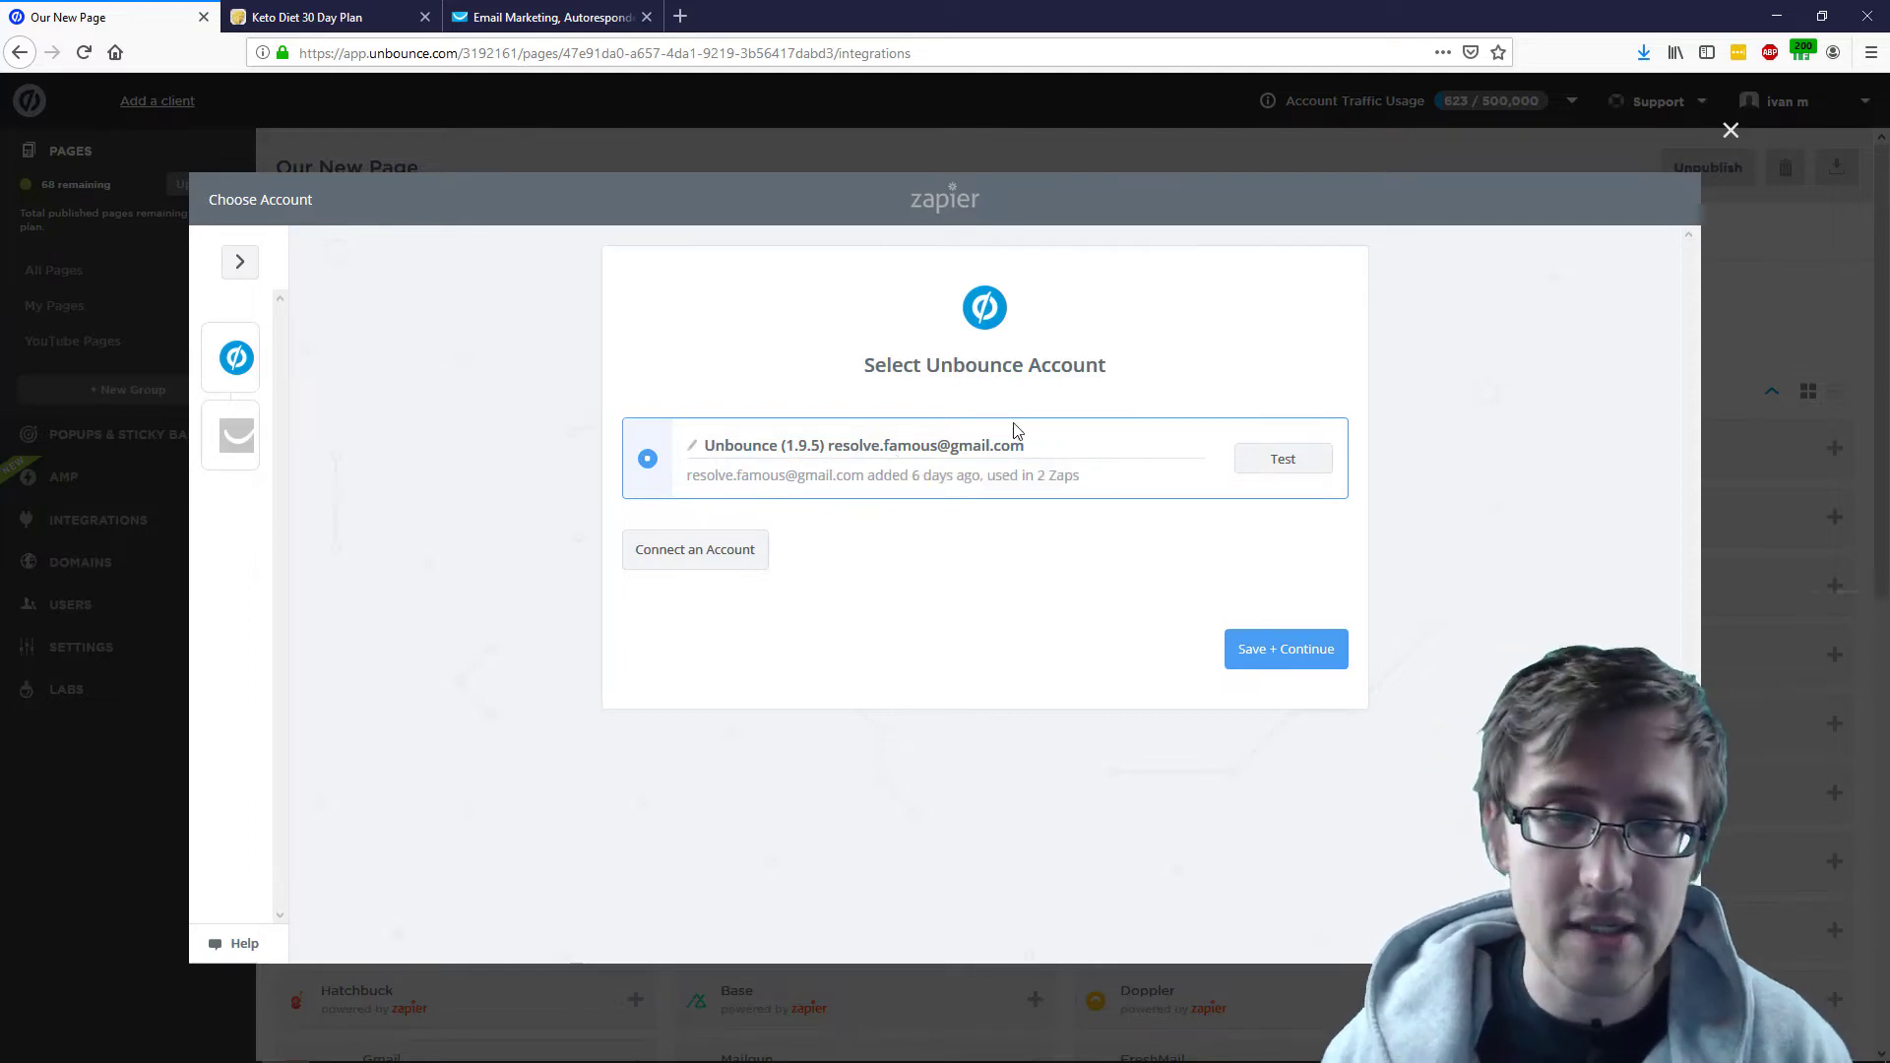
left_click(1276, 650)
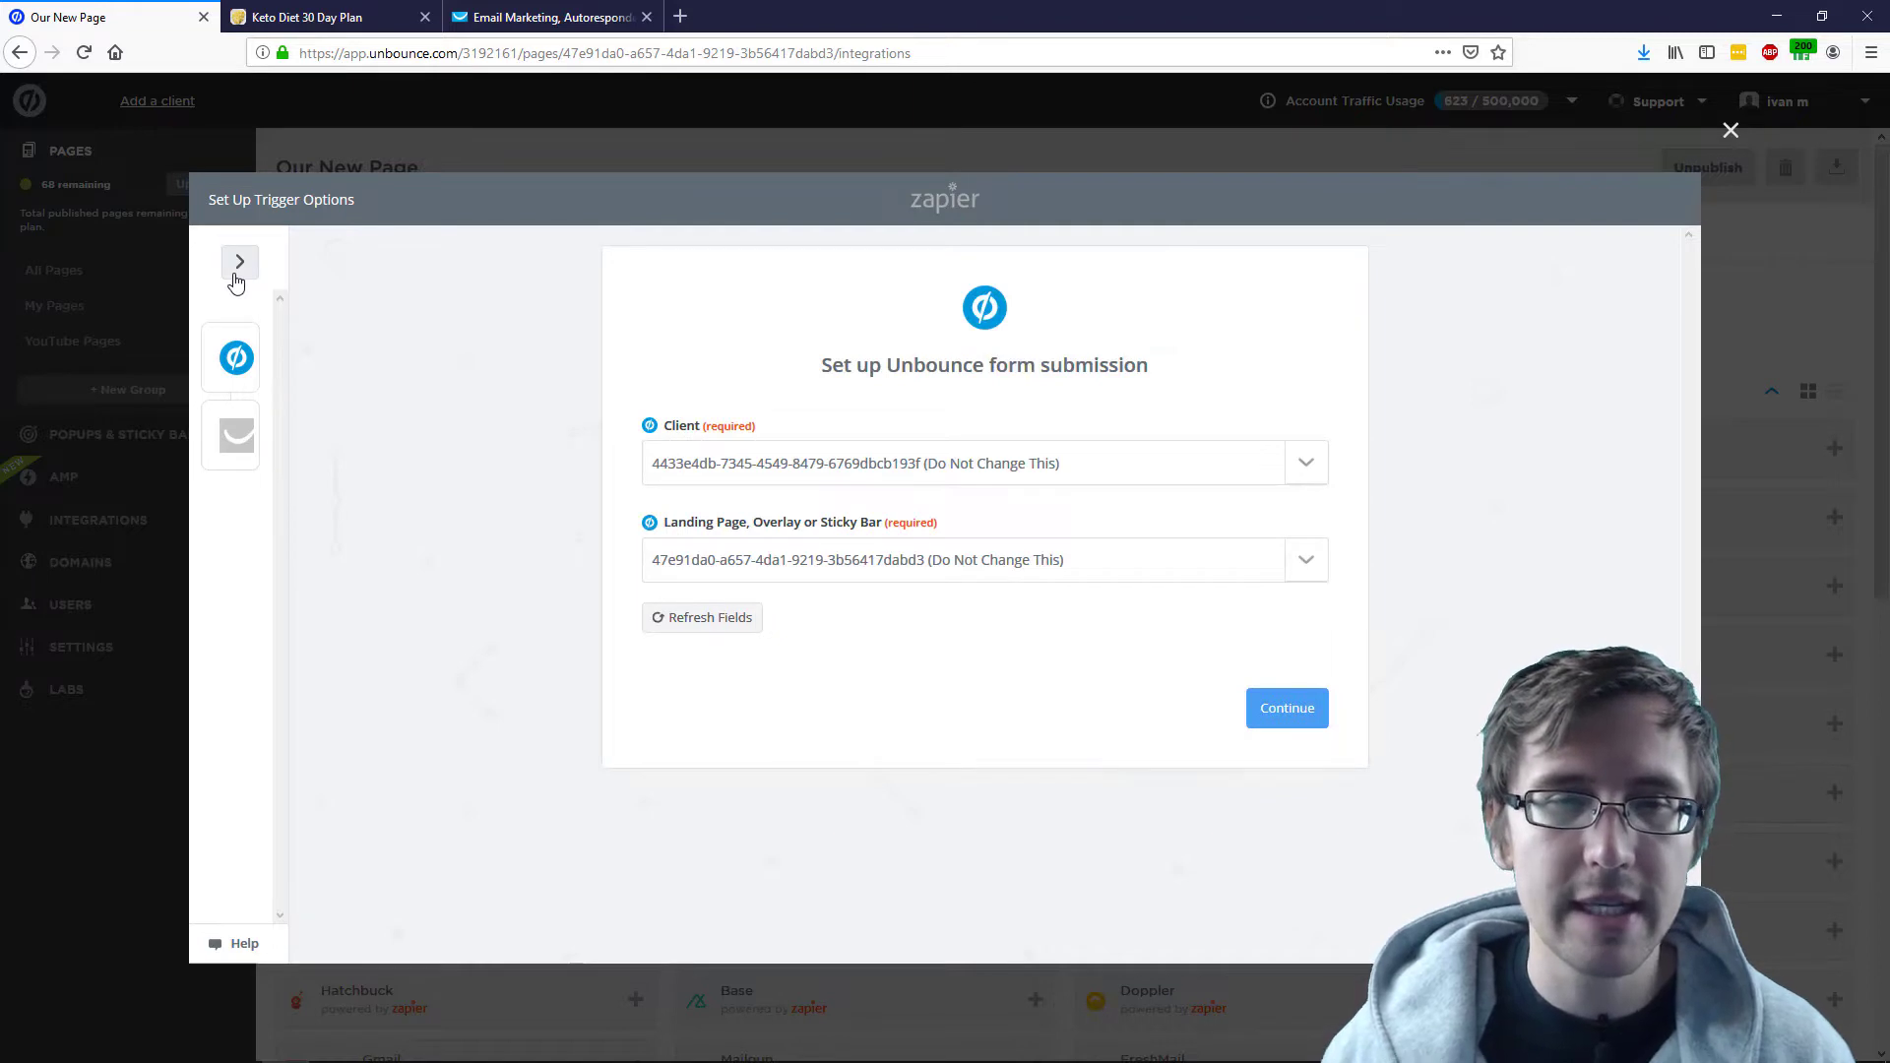
Accept the client and landing page trigger options and continue with Form Submission A sample.
left_click(238, 271)
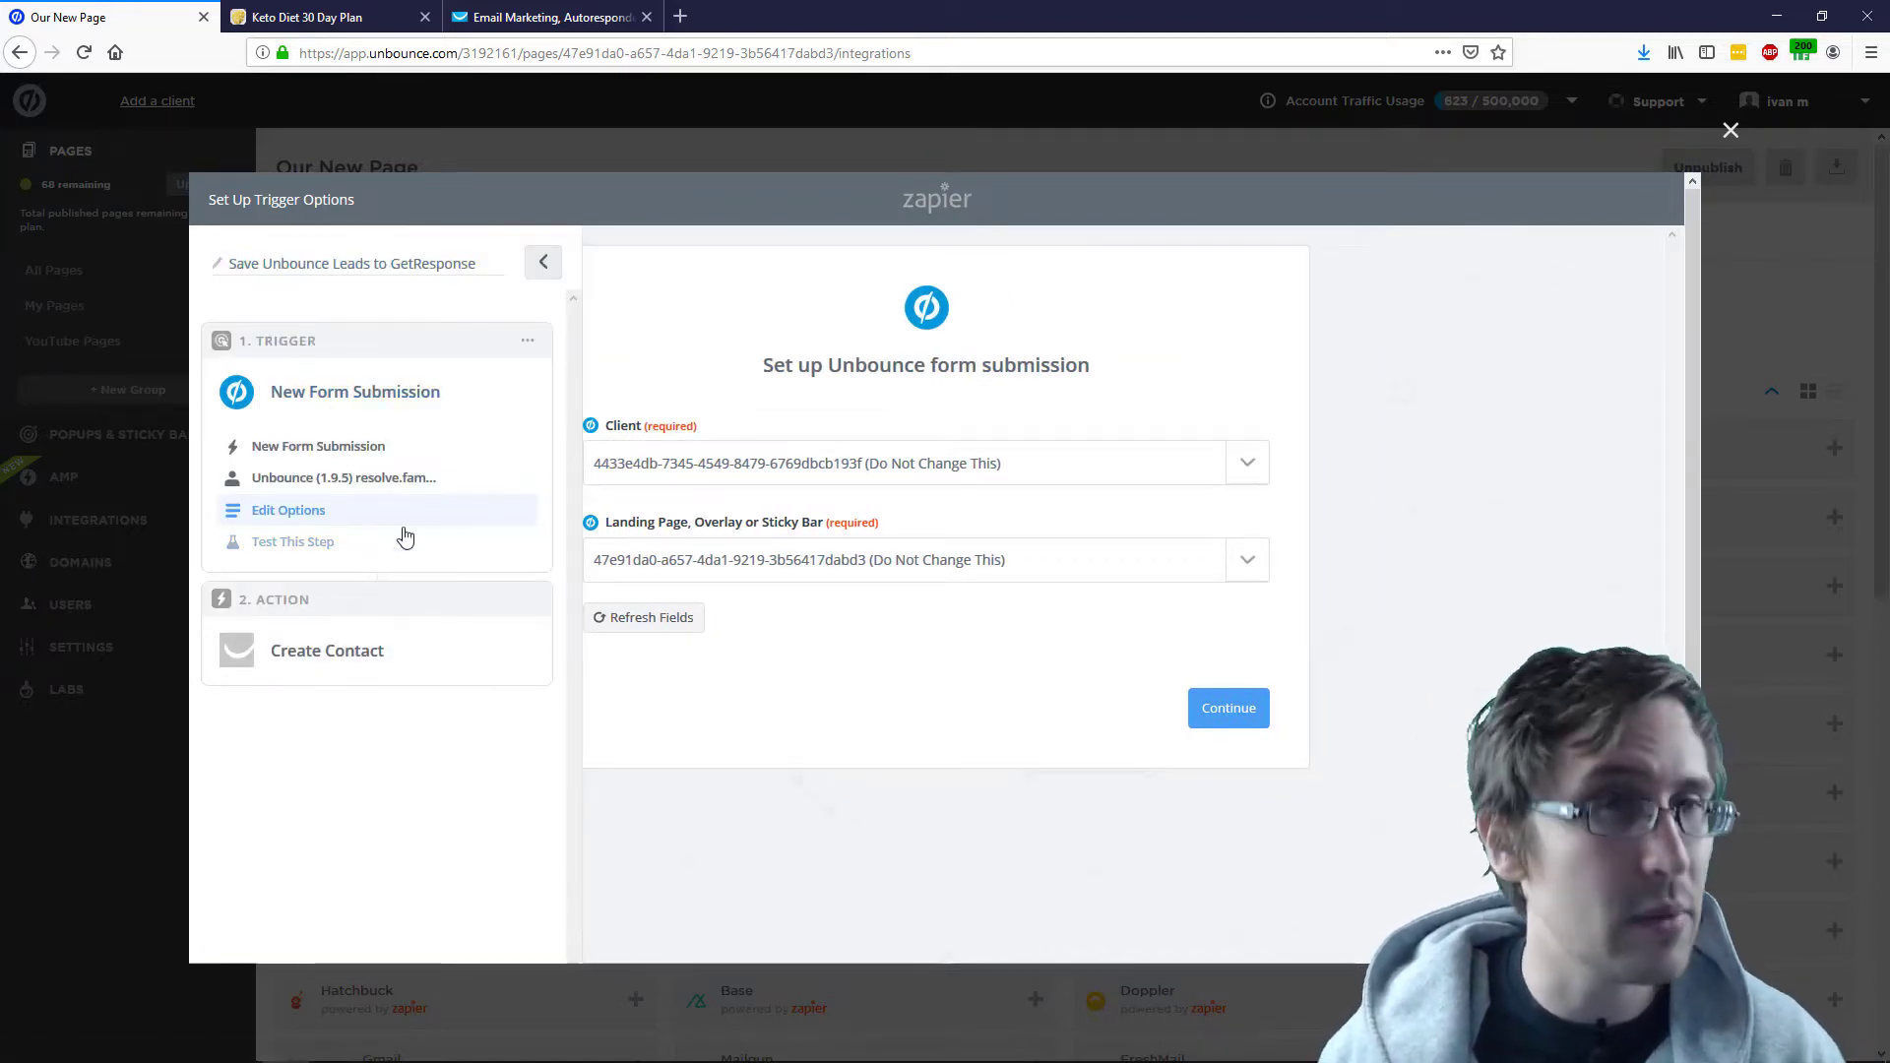
left_click(543, 262)
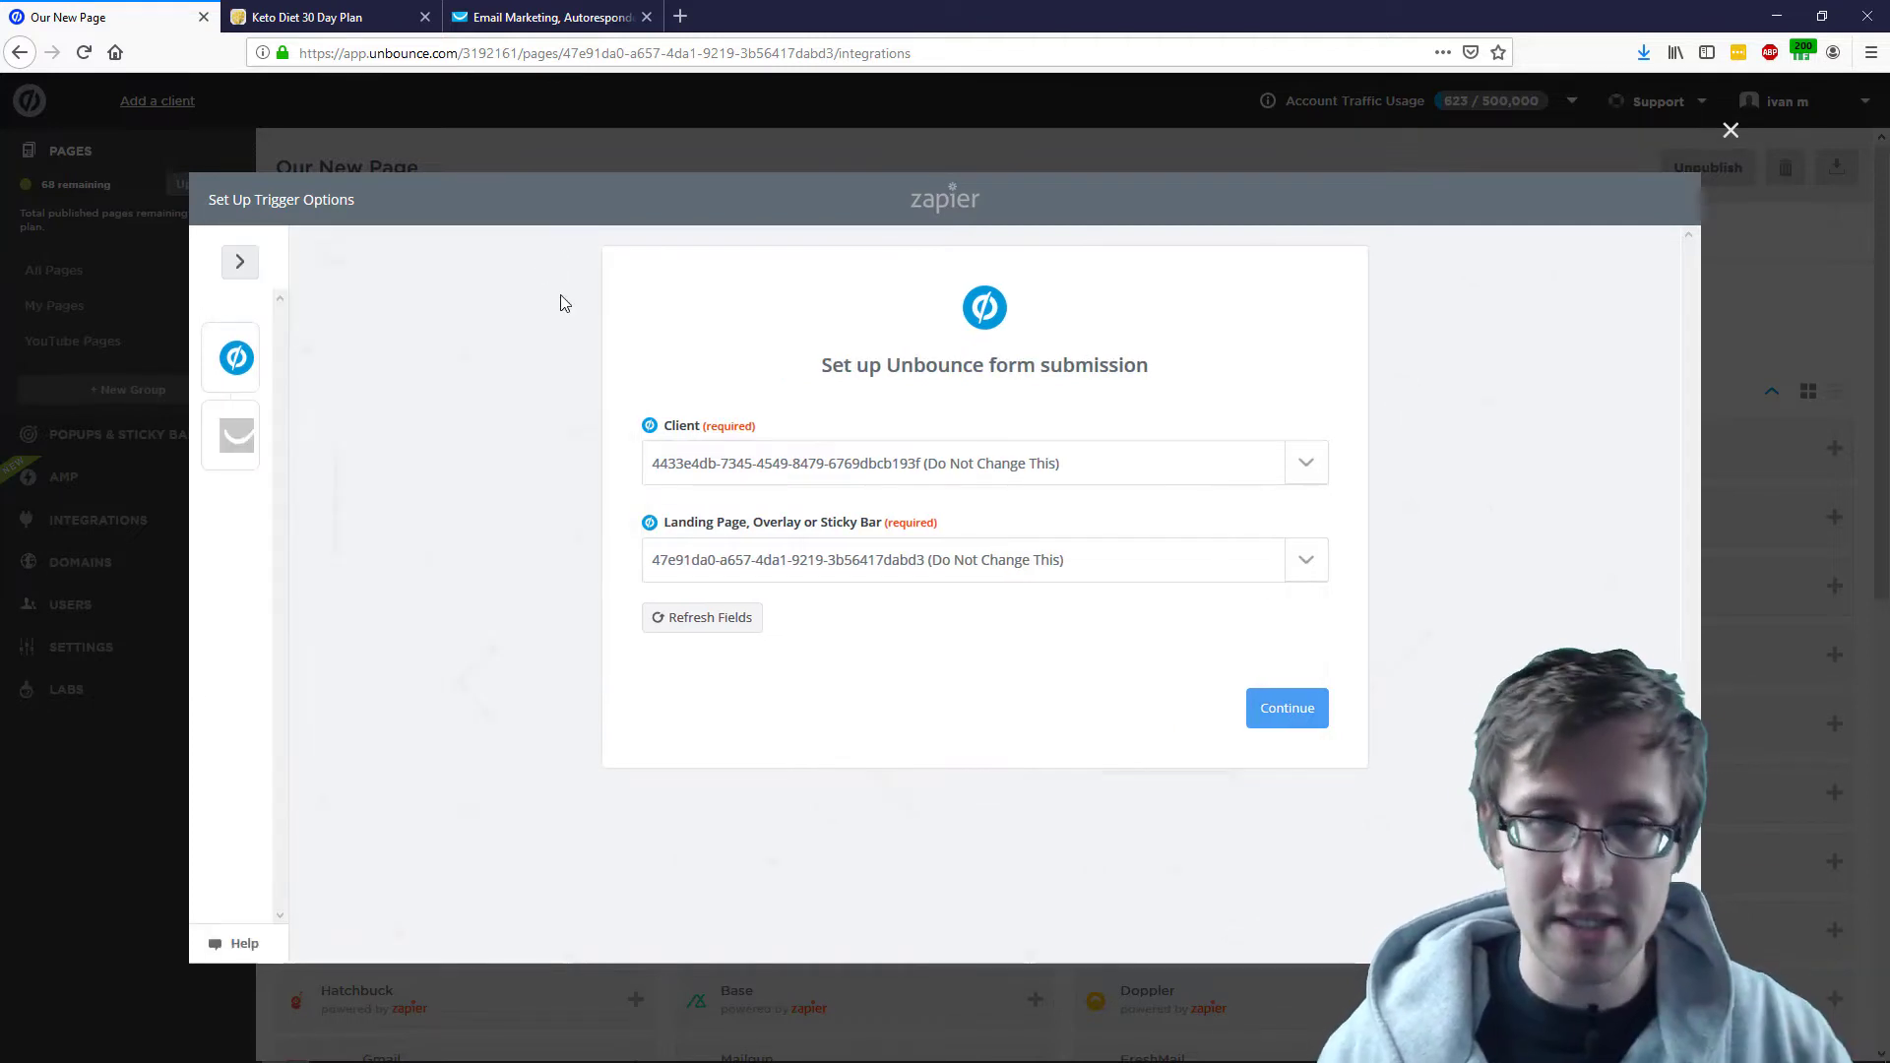
left_click(1285, 708)
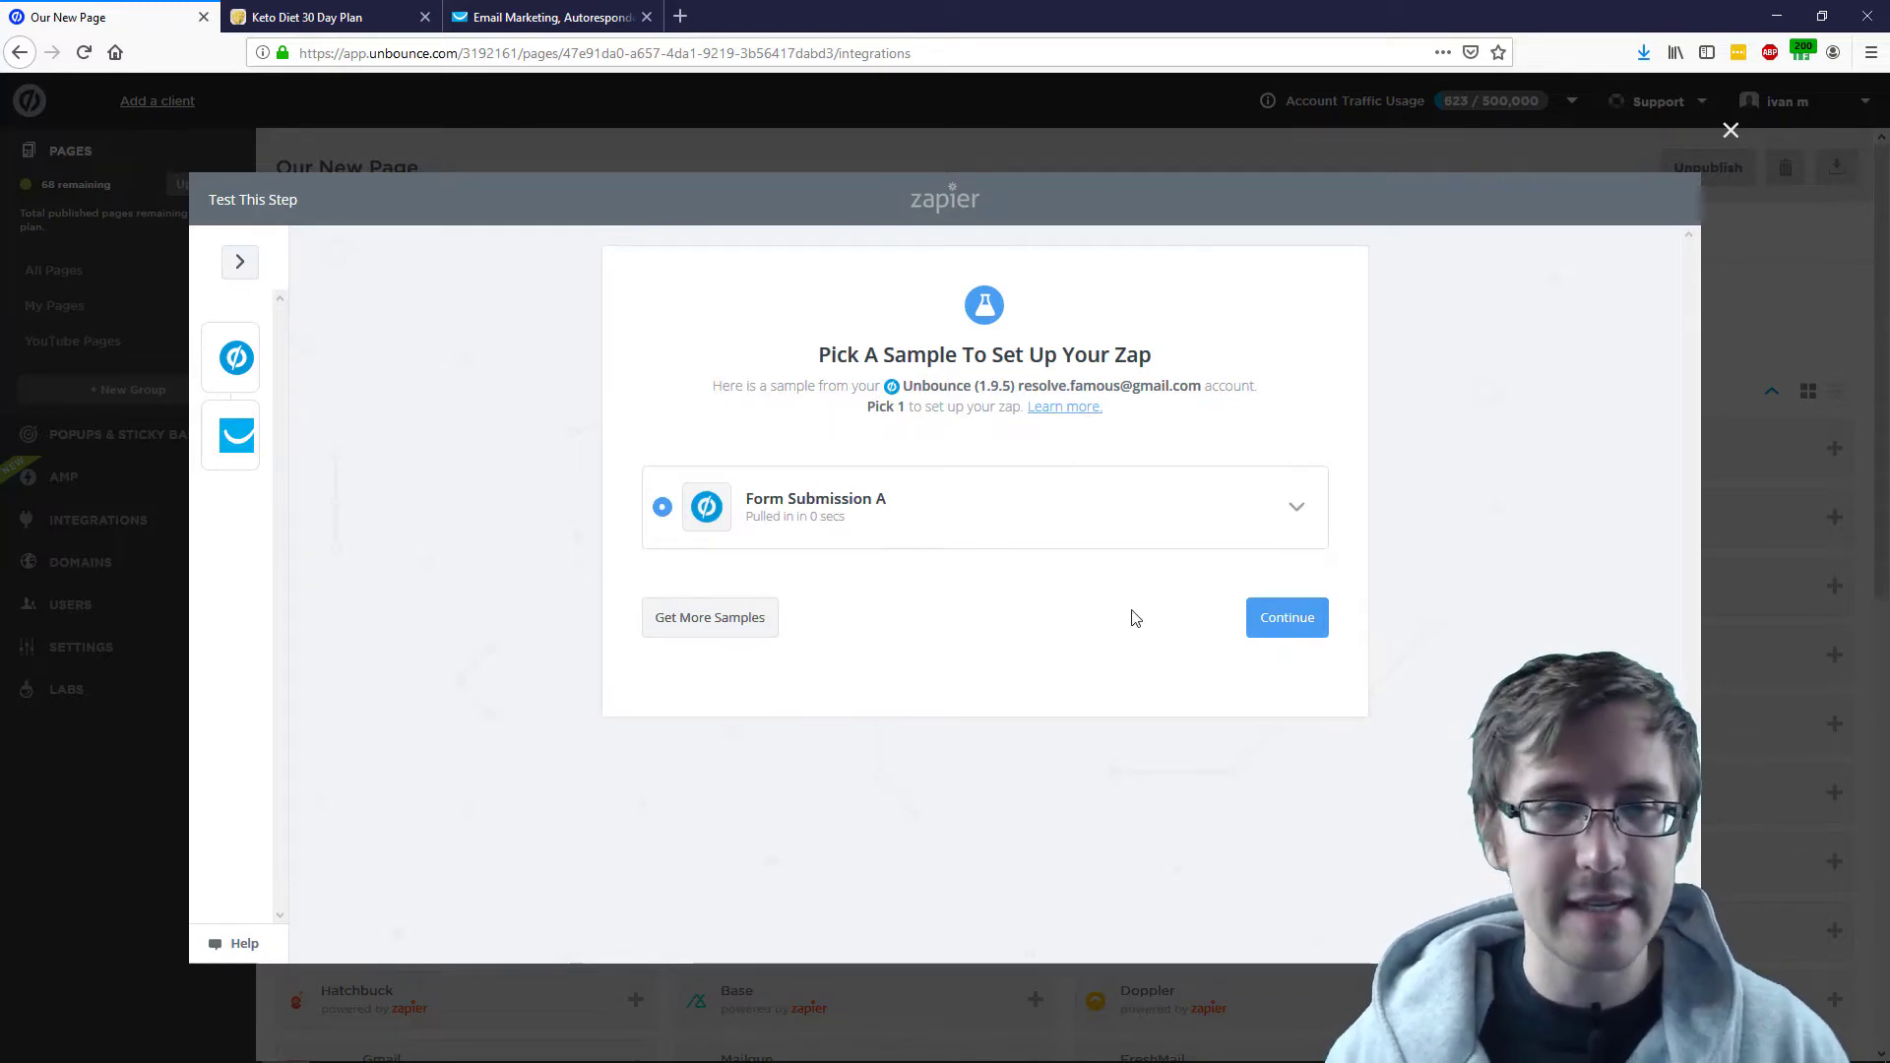
left_click(1310, 620)
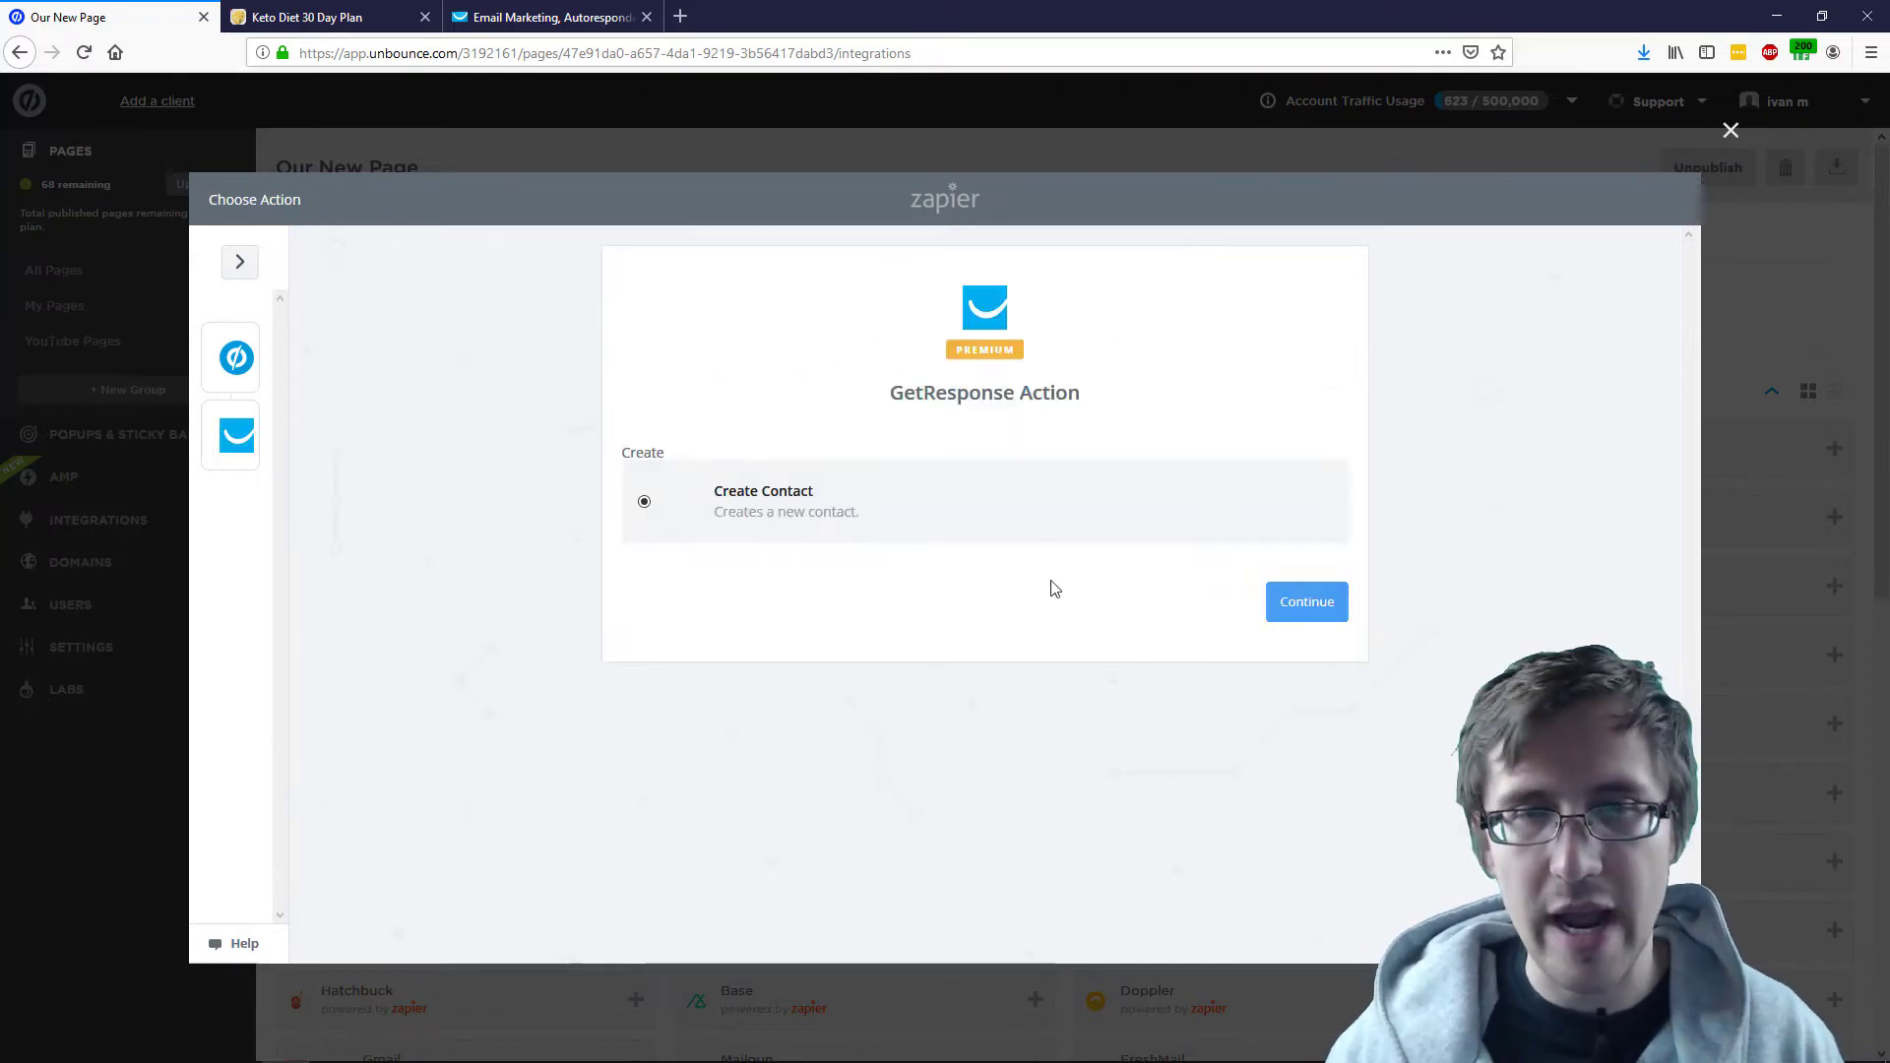
Keep Create Contact as the GetResponse action and continue to account selection.
double_click(984, 353)
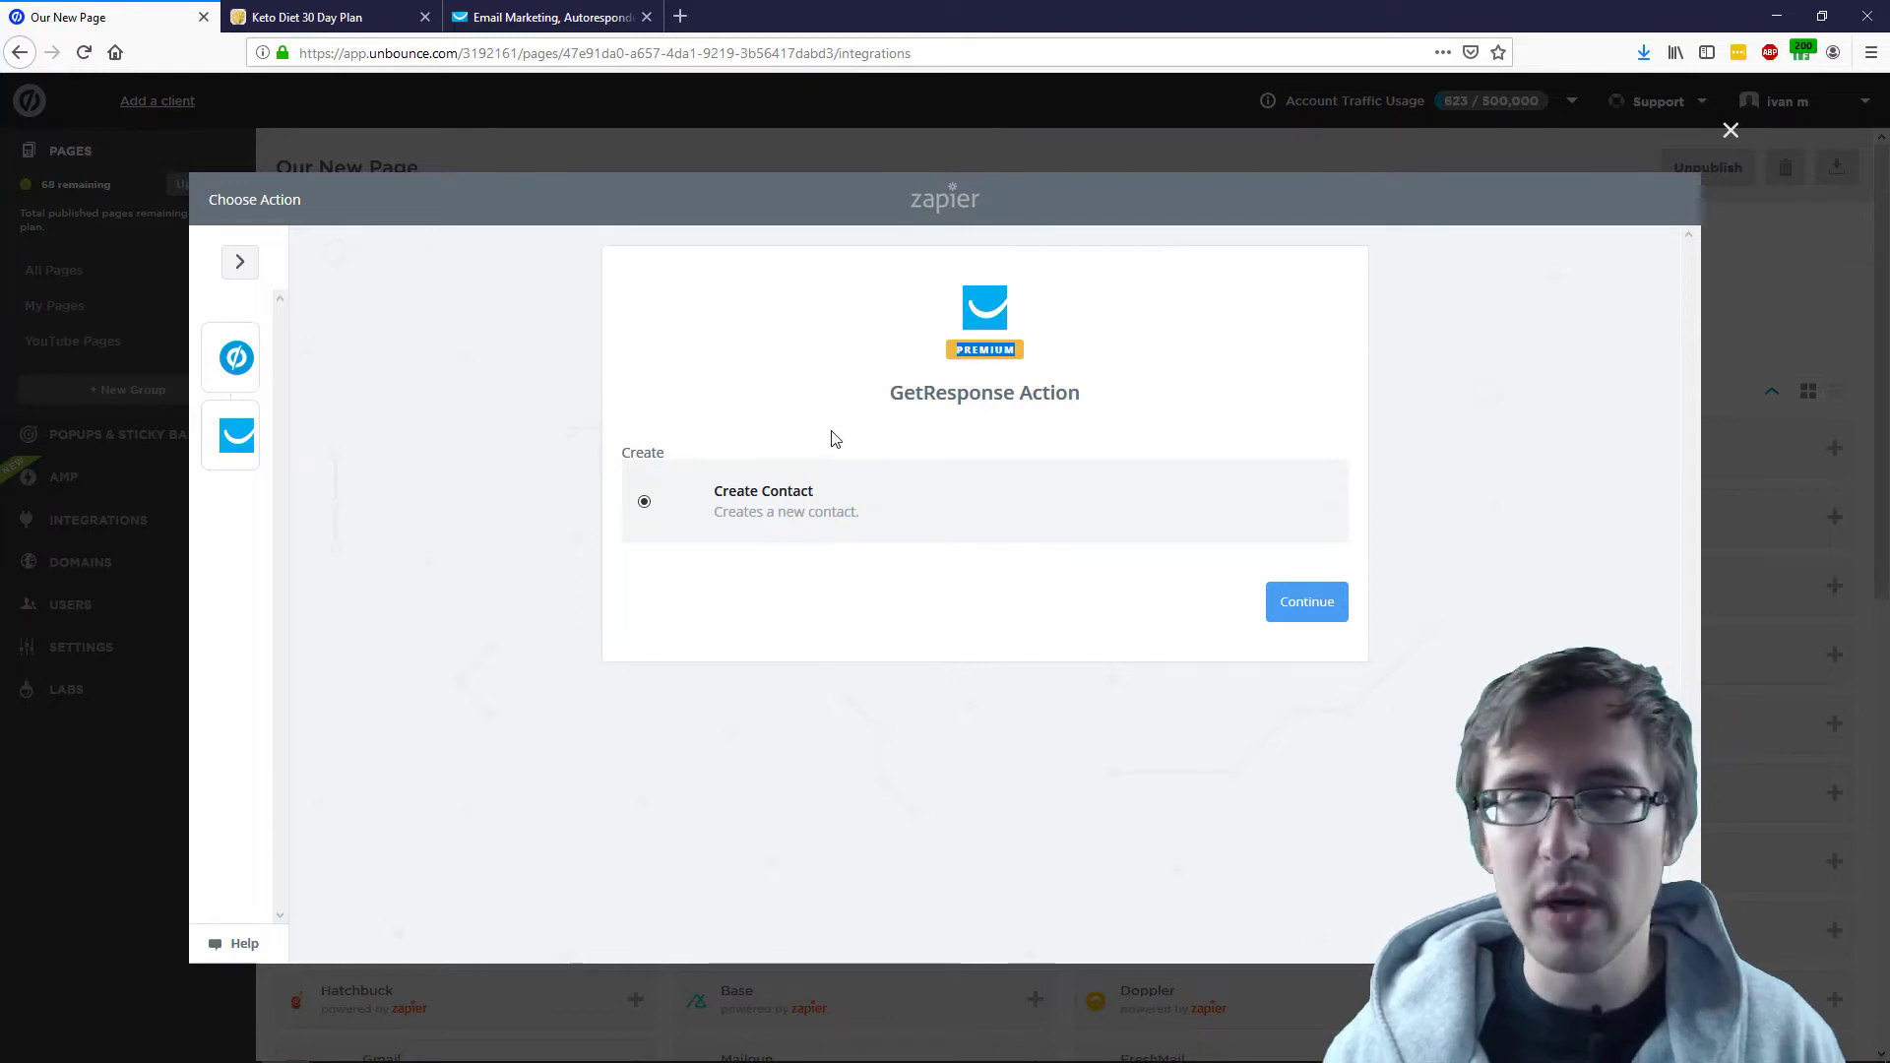
left_click(1321, 599)
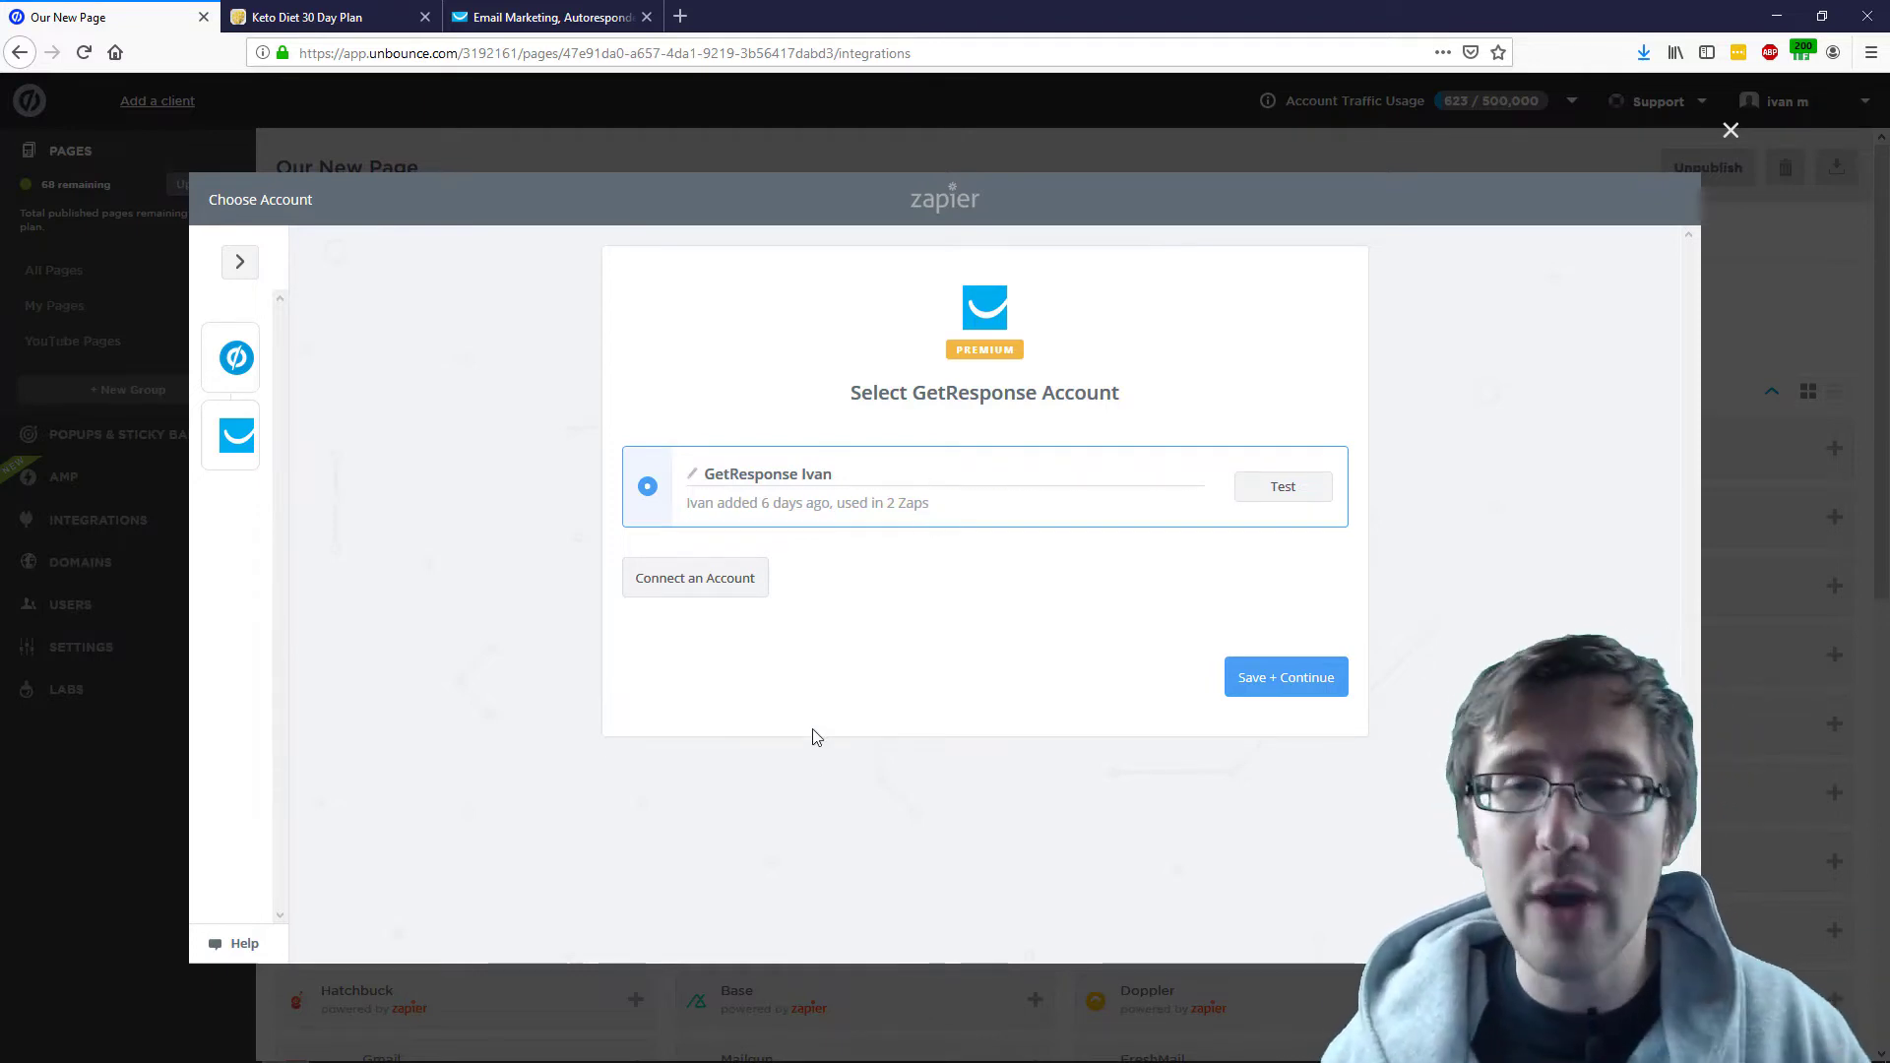
Begin connecting a new GetResponse account, keeping GetResponse as the account type.
left_click(711, 588)
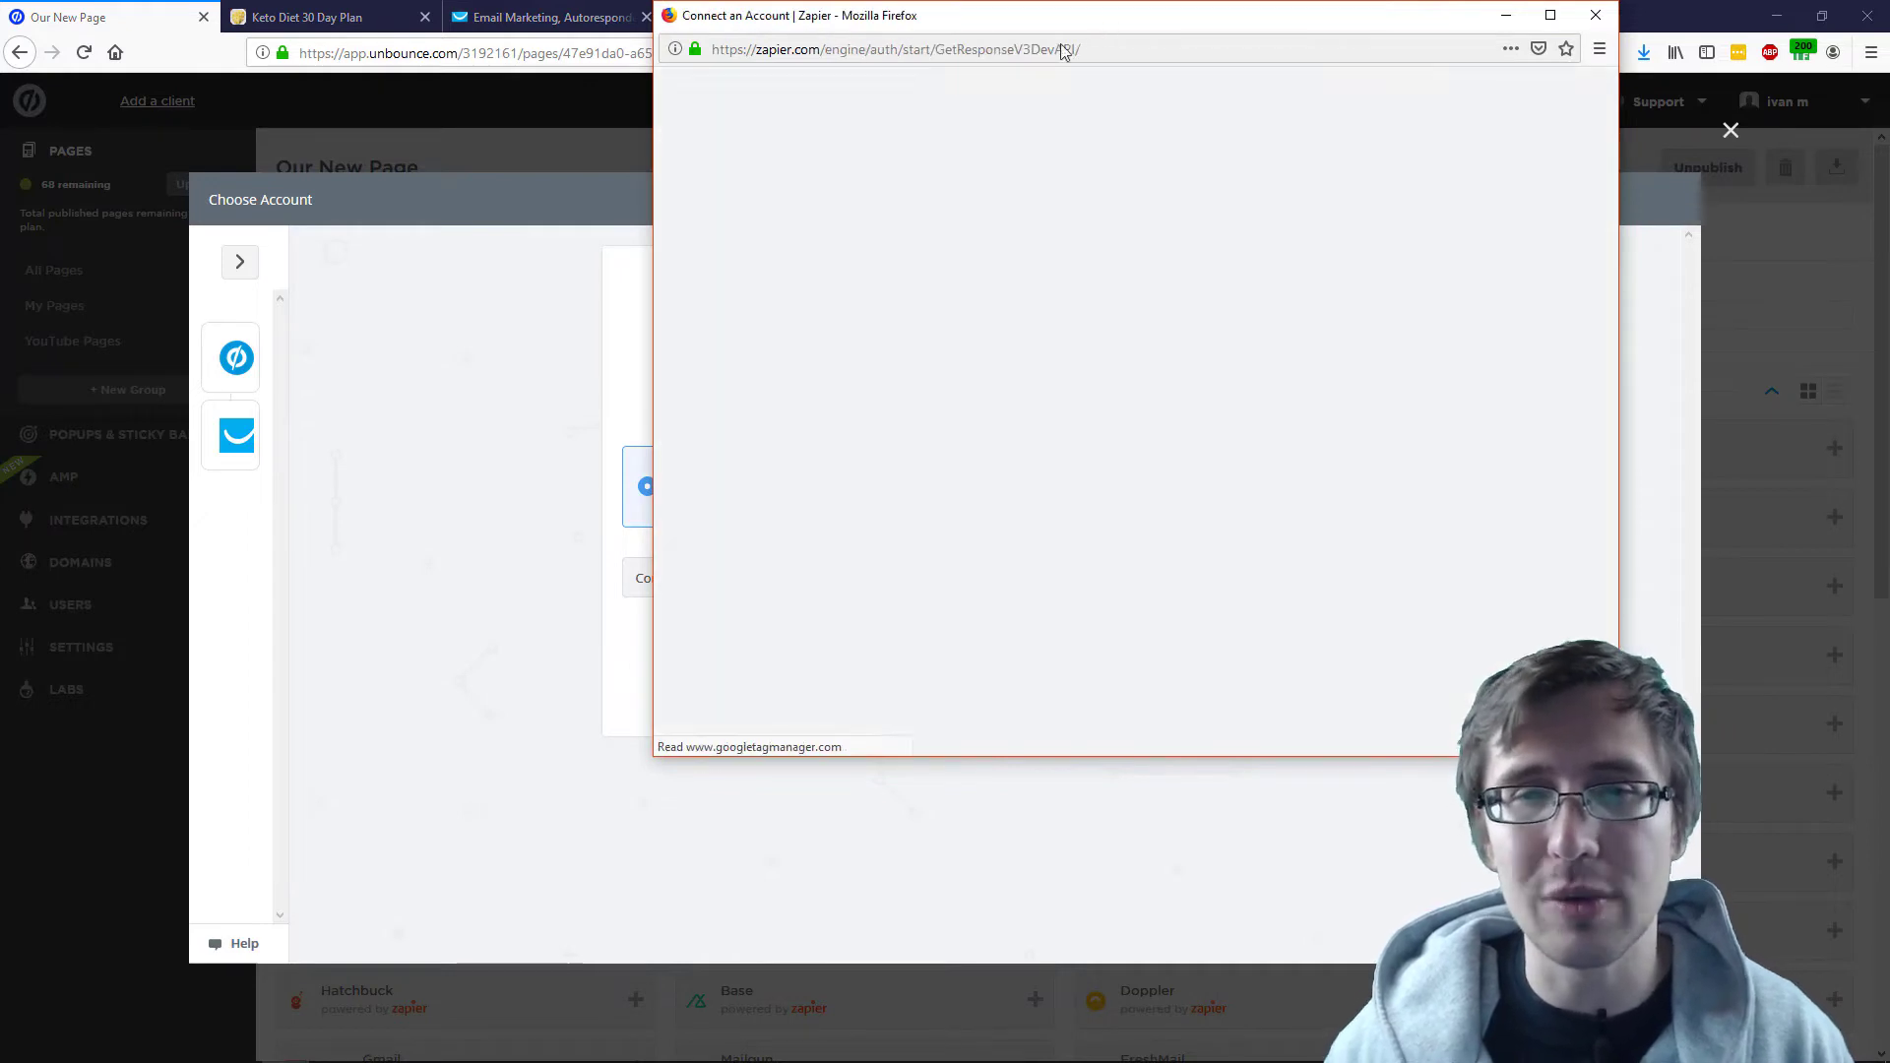
left_click_drag(1105, 19, 945, 116)
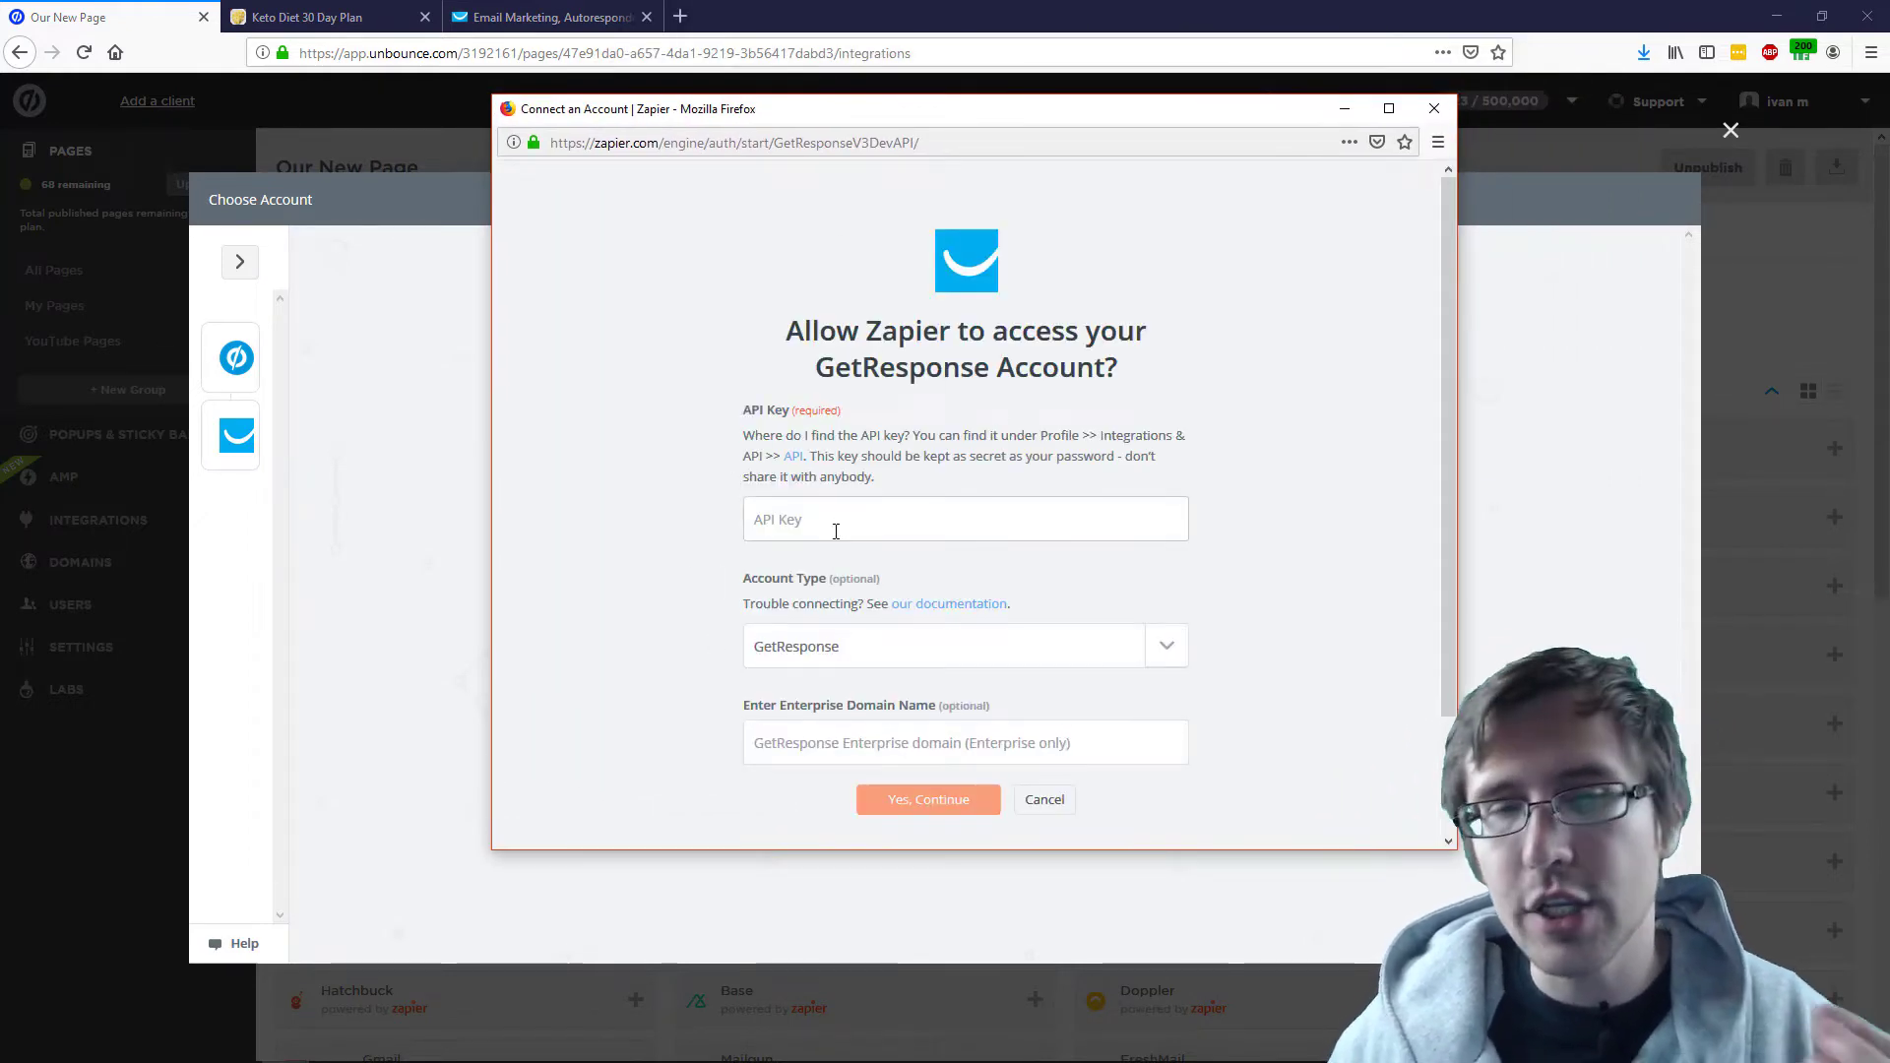
left_click(814, 645)
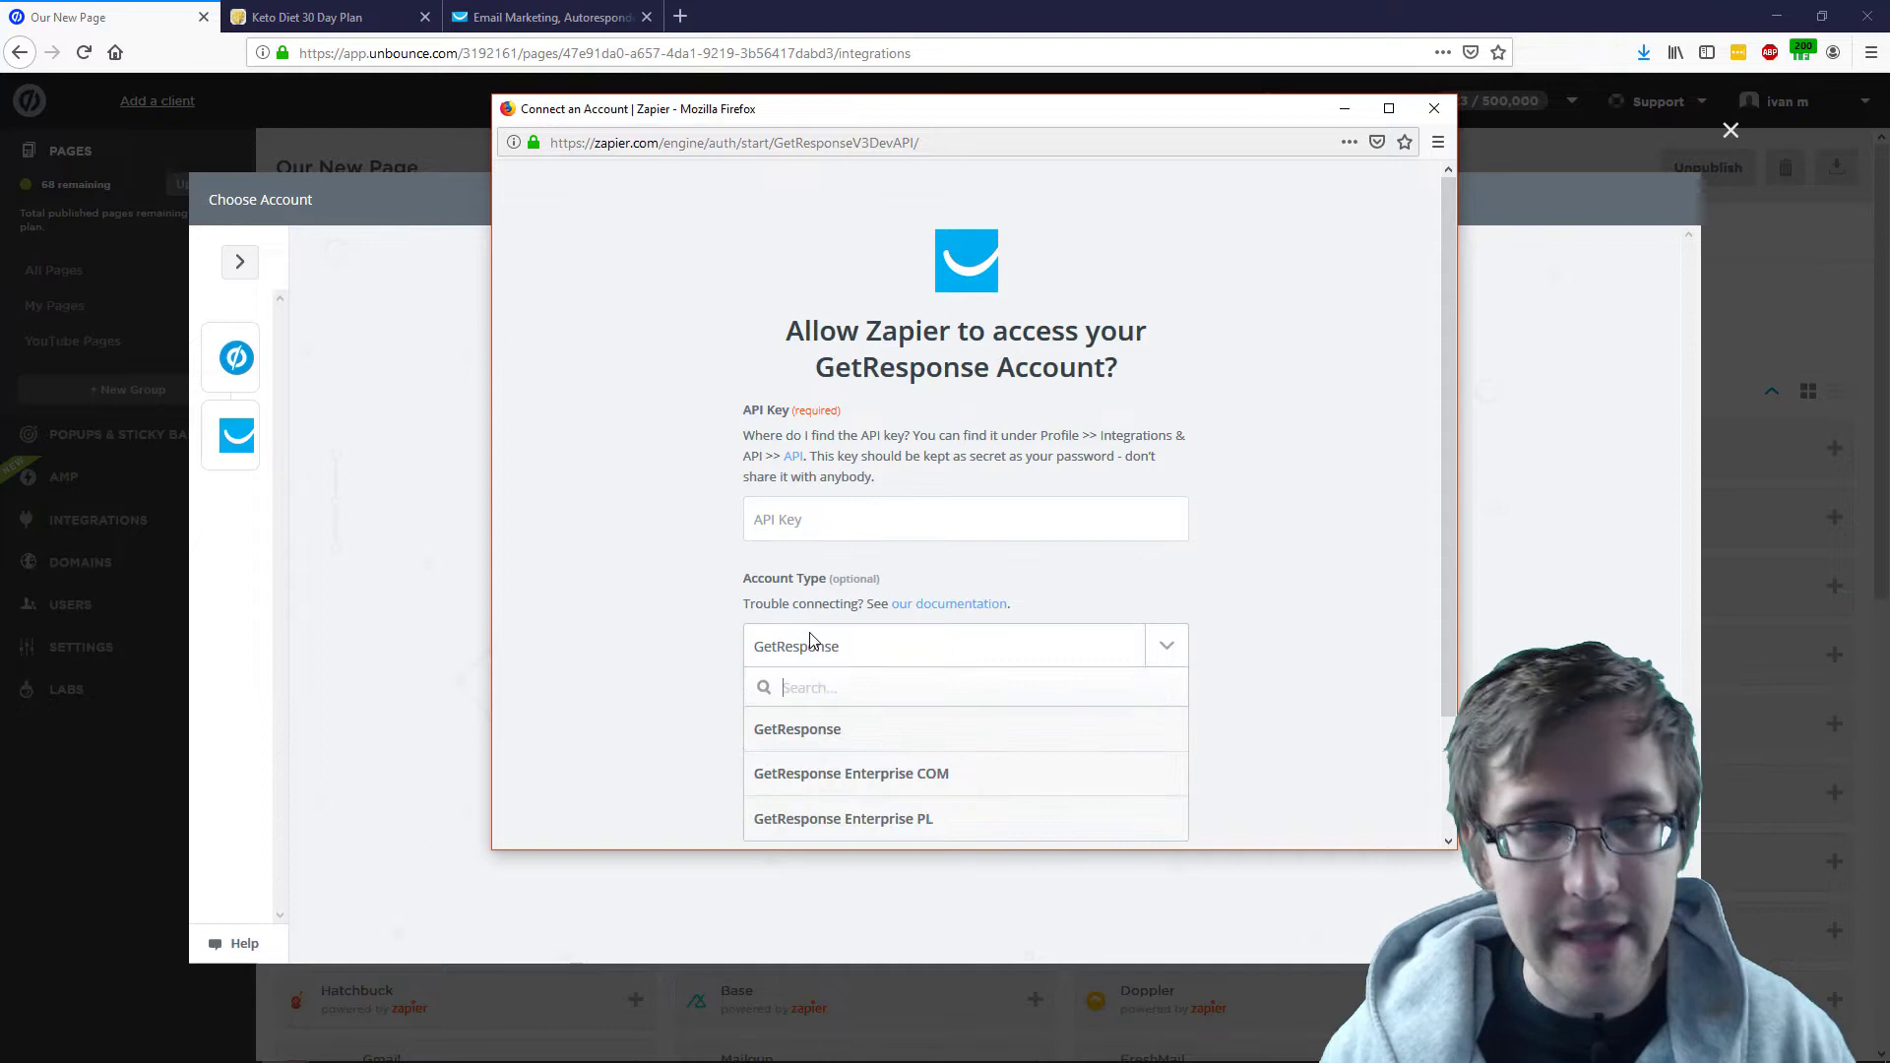
left_click(642, 645)
left_click(836, 659)
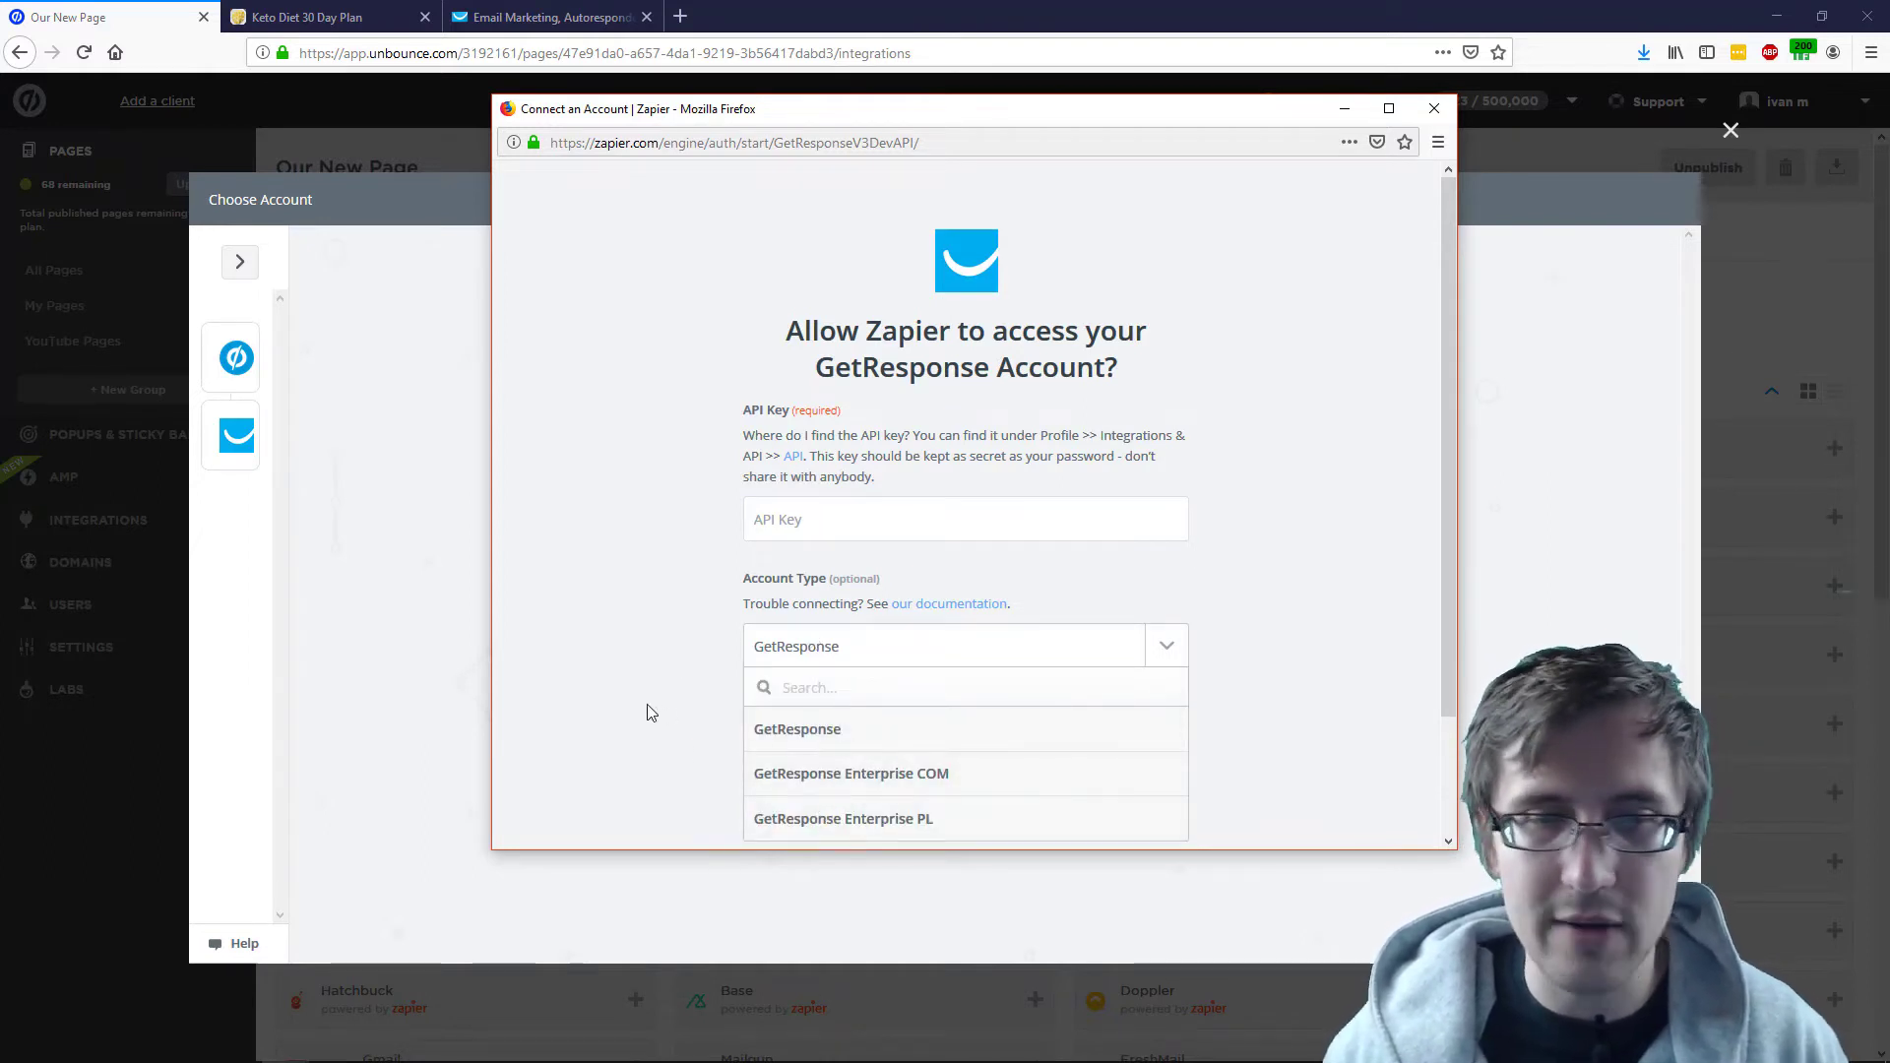
left_click(816, 641)
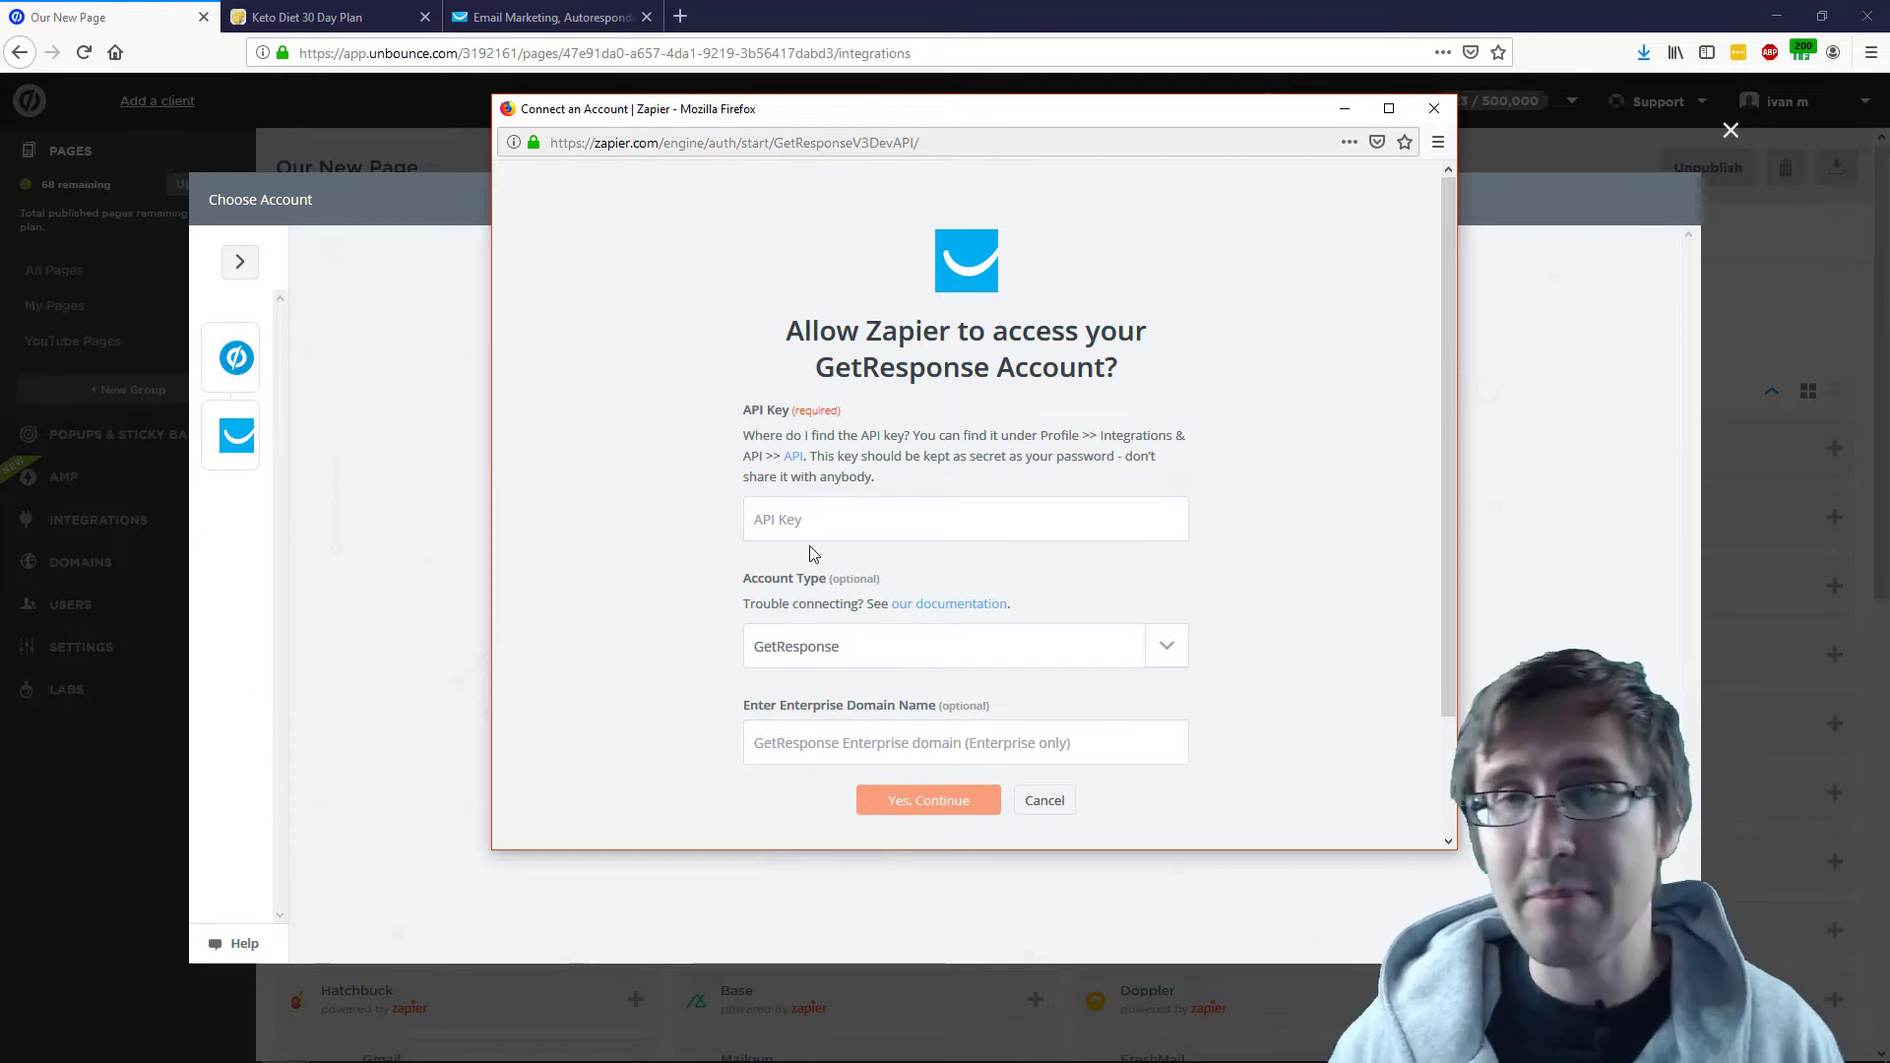
Look up the API key under GetResponse's Integrations & API > API settings.
left_click(567, 17)
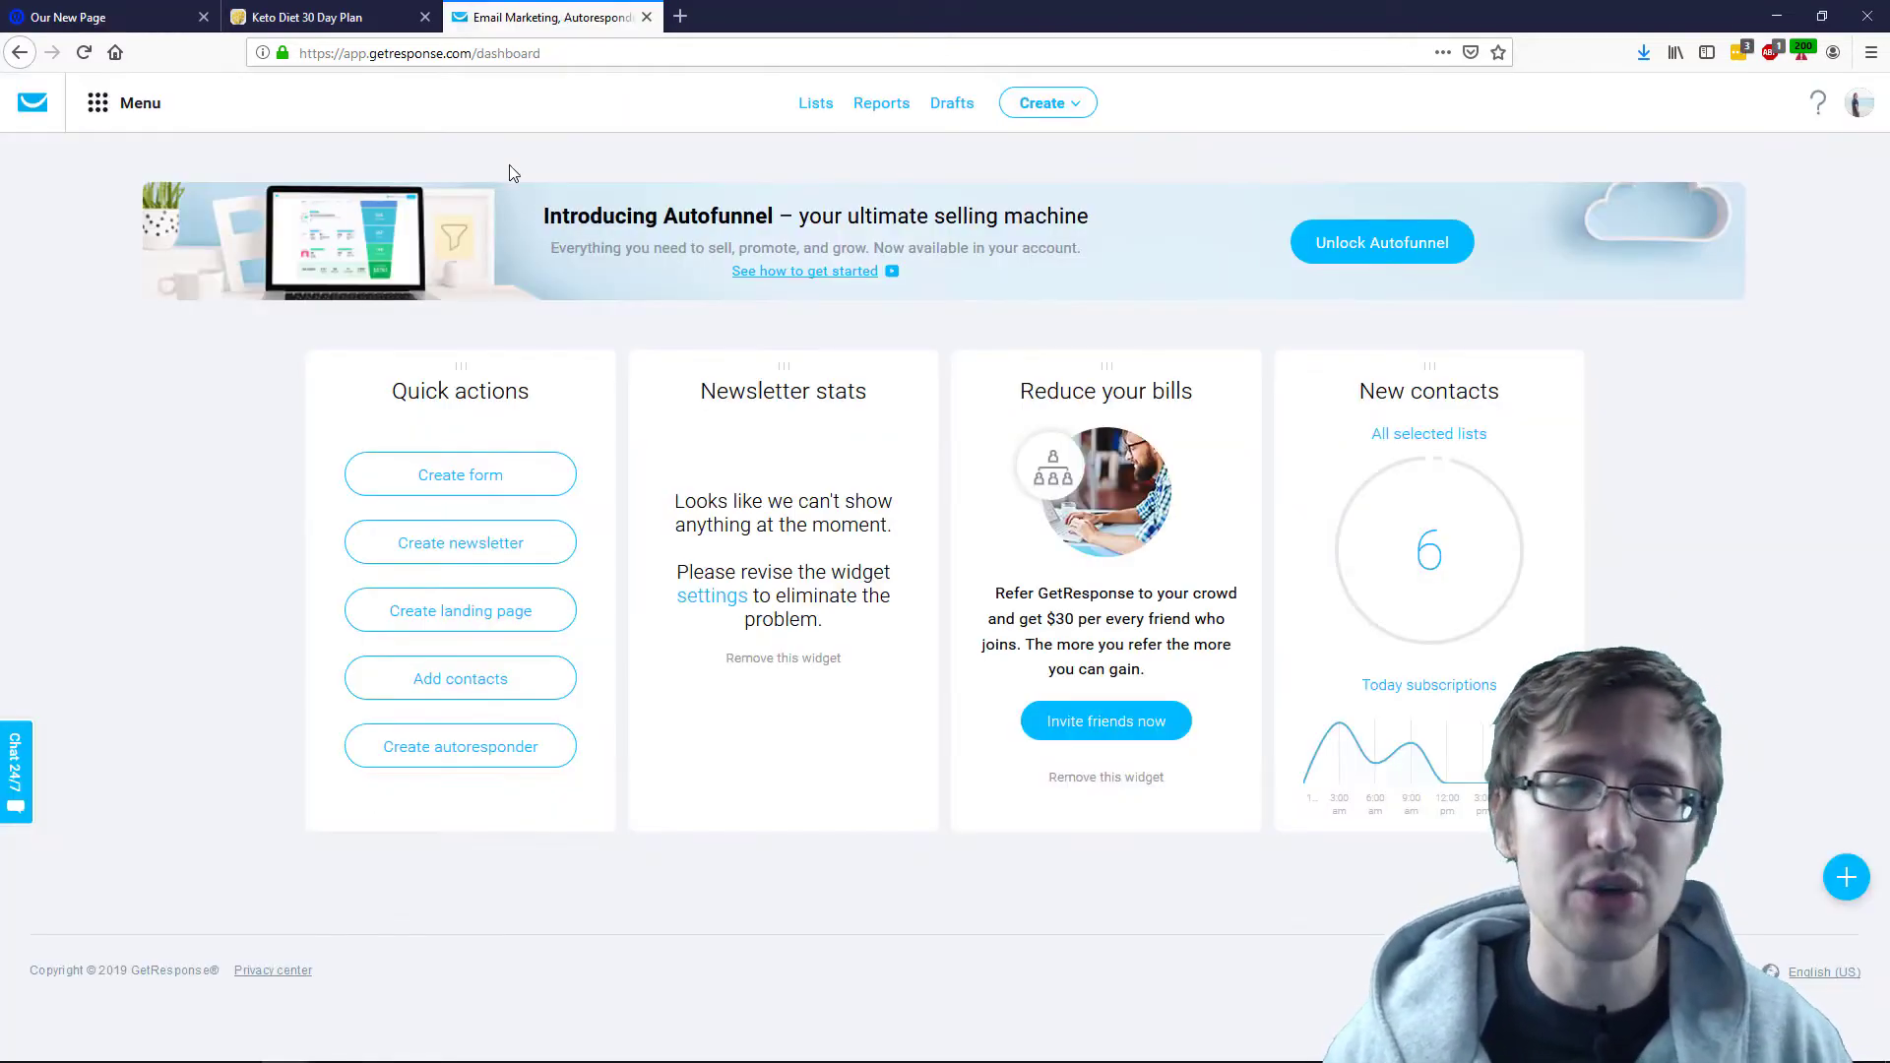
left_click(113, 104)
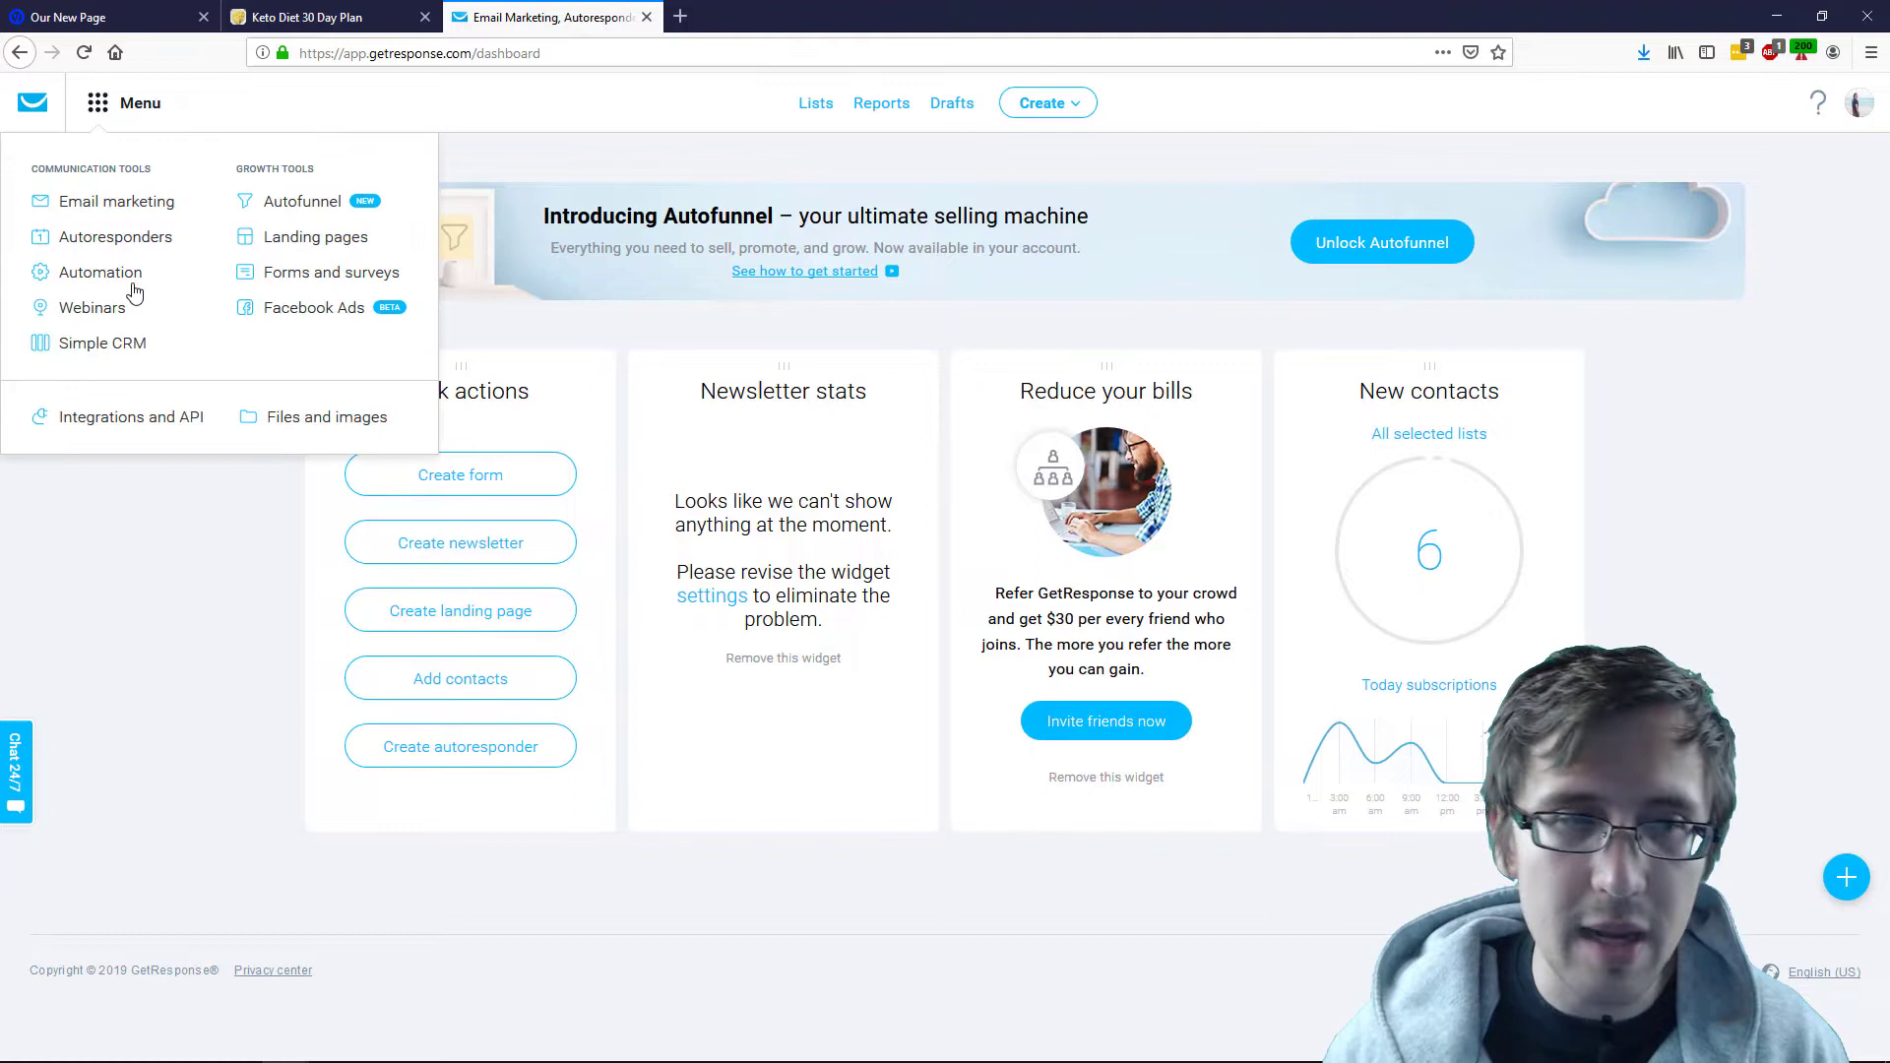
left_click(135, 423)
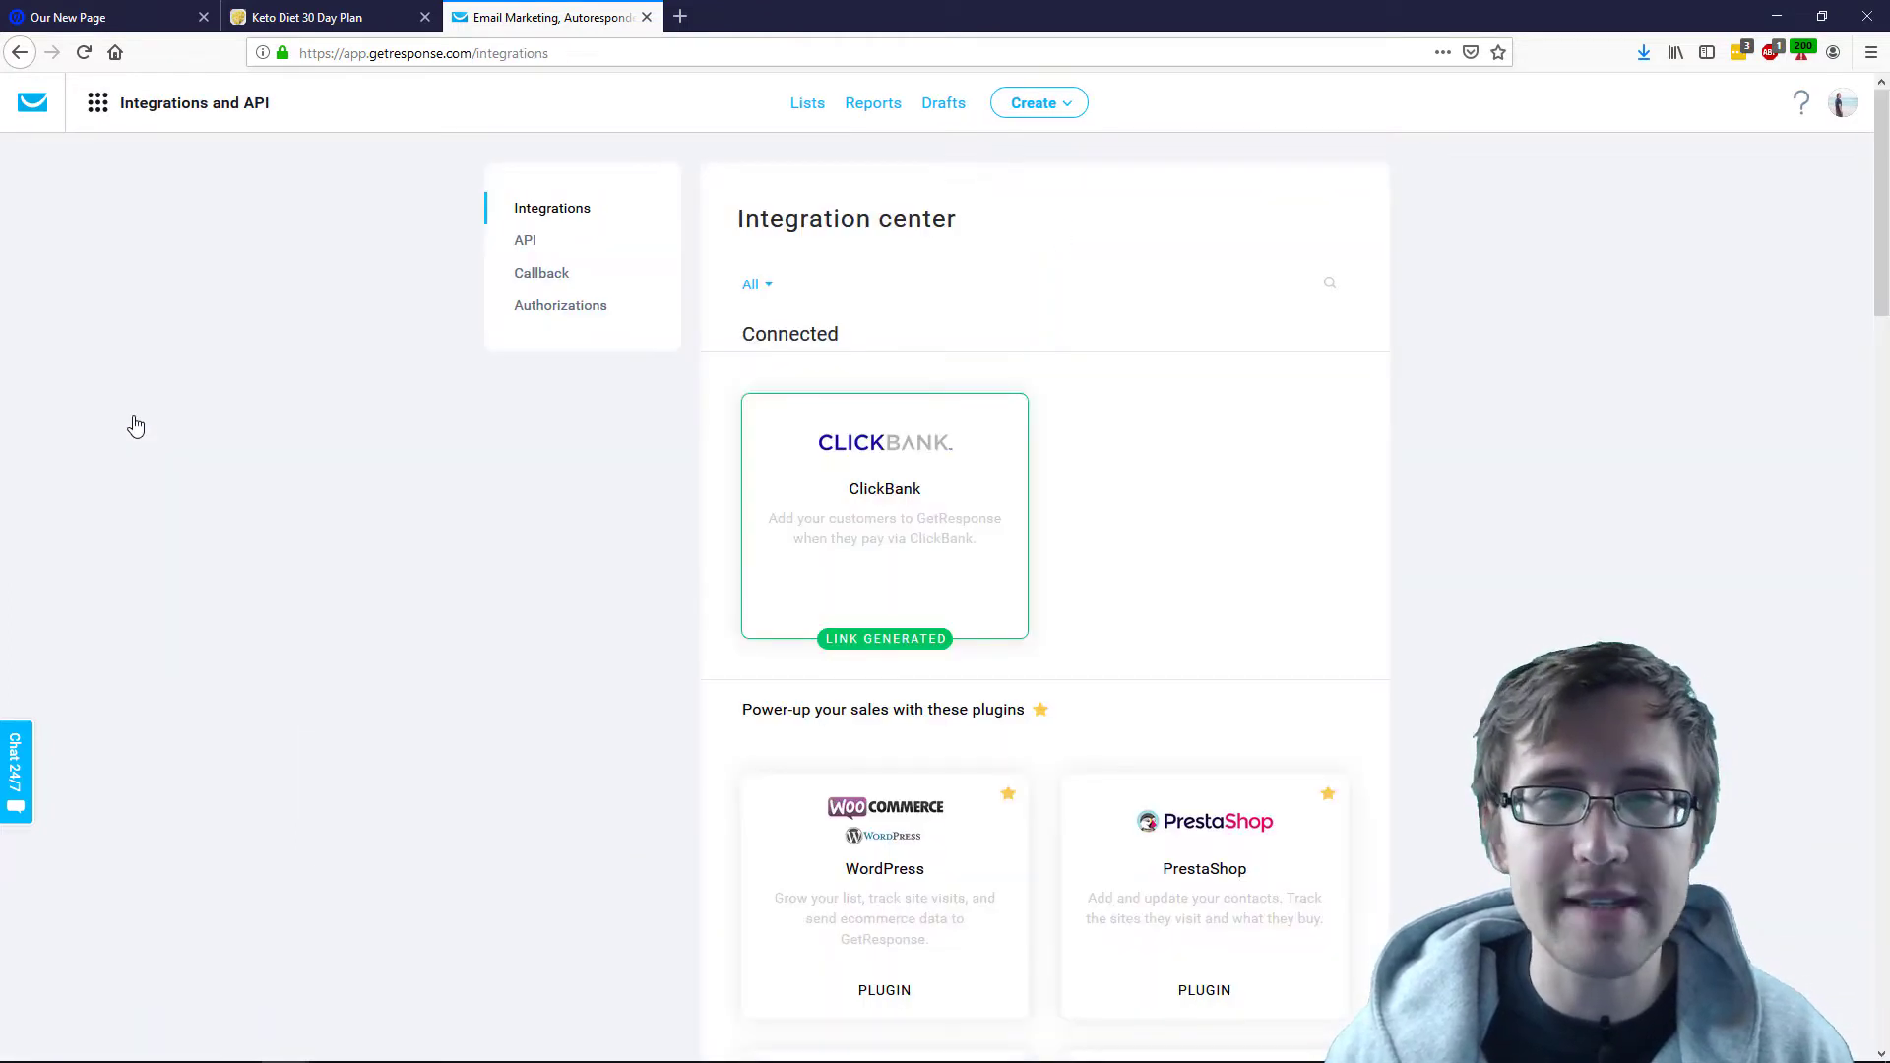
left_click(525, 242)
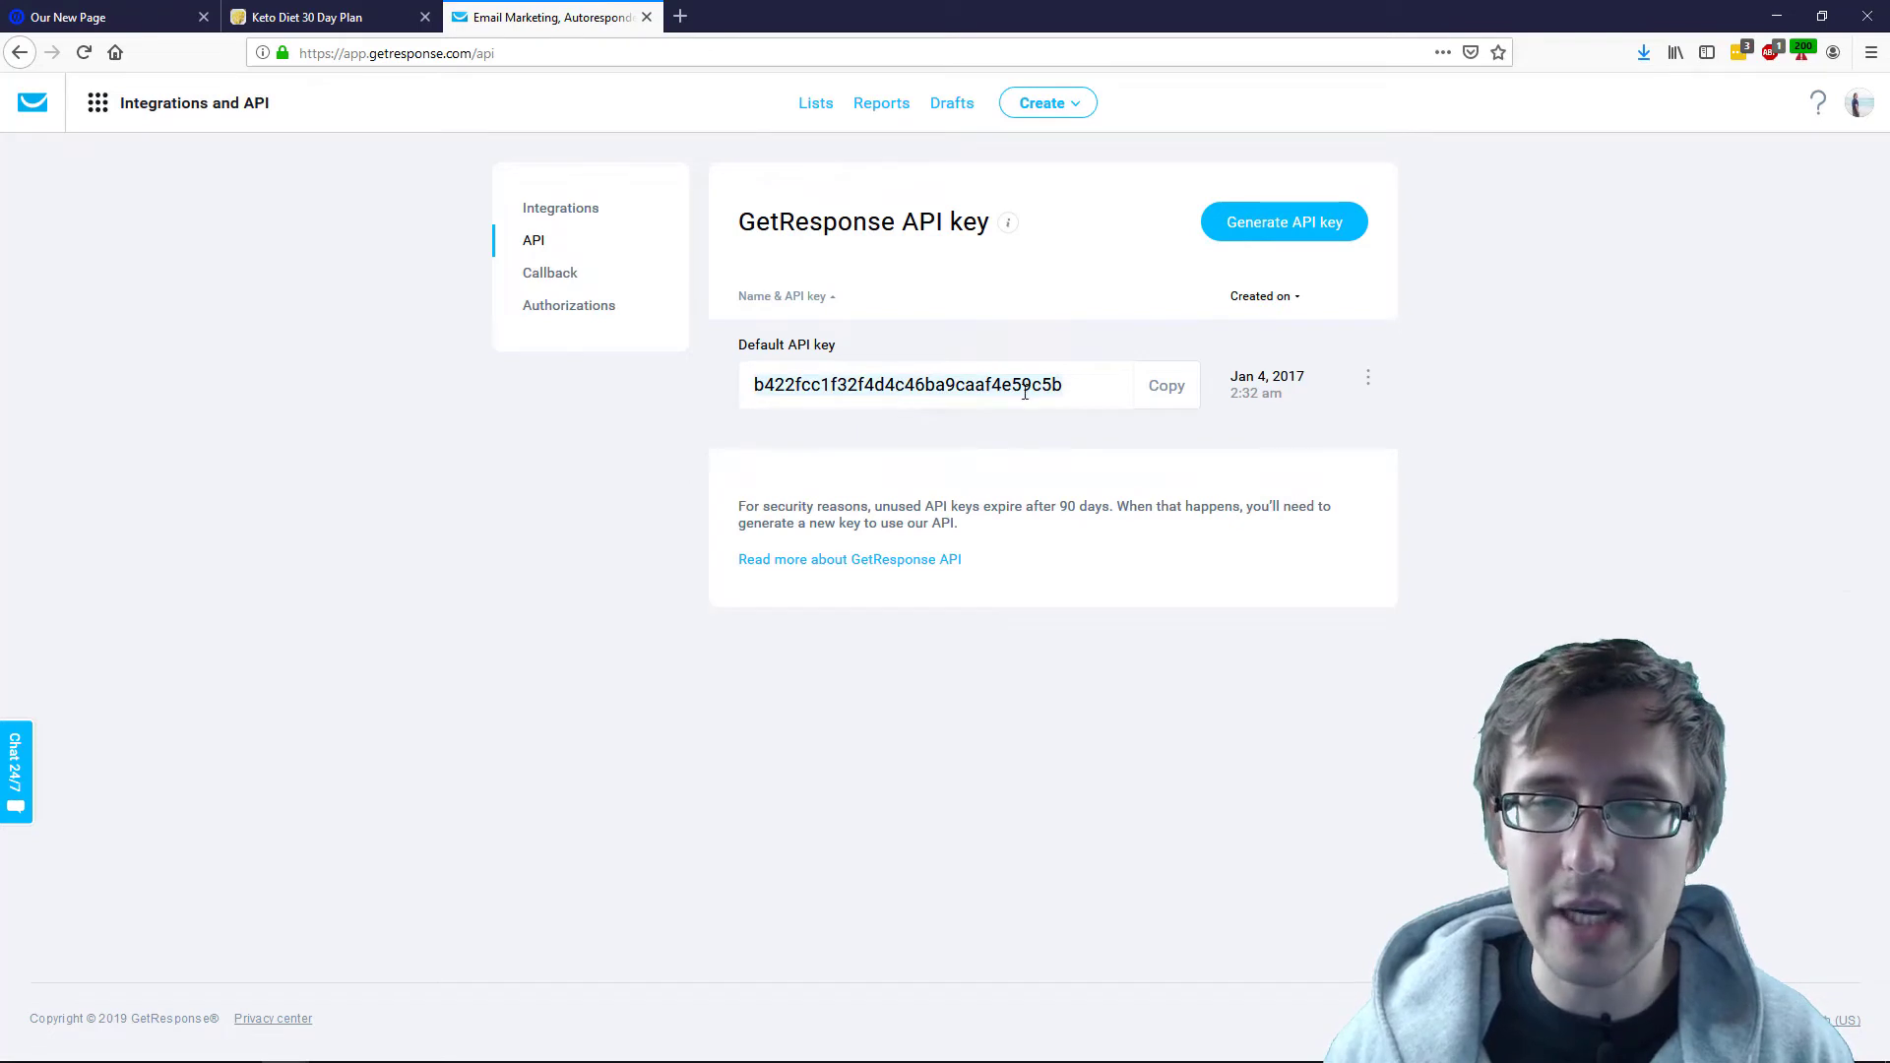
left_click(30, 103)
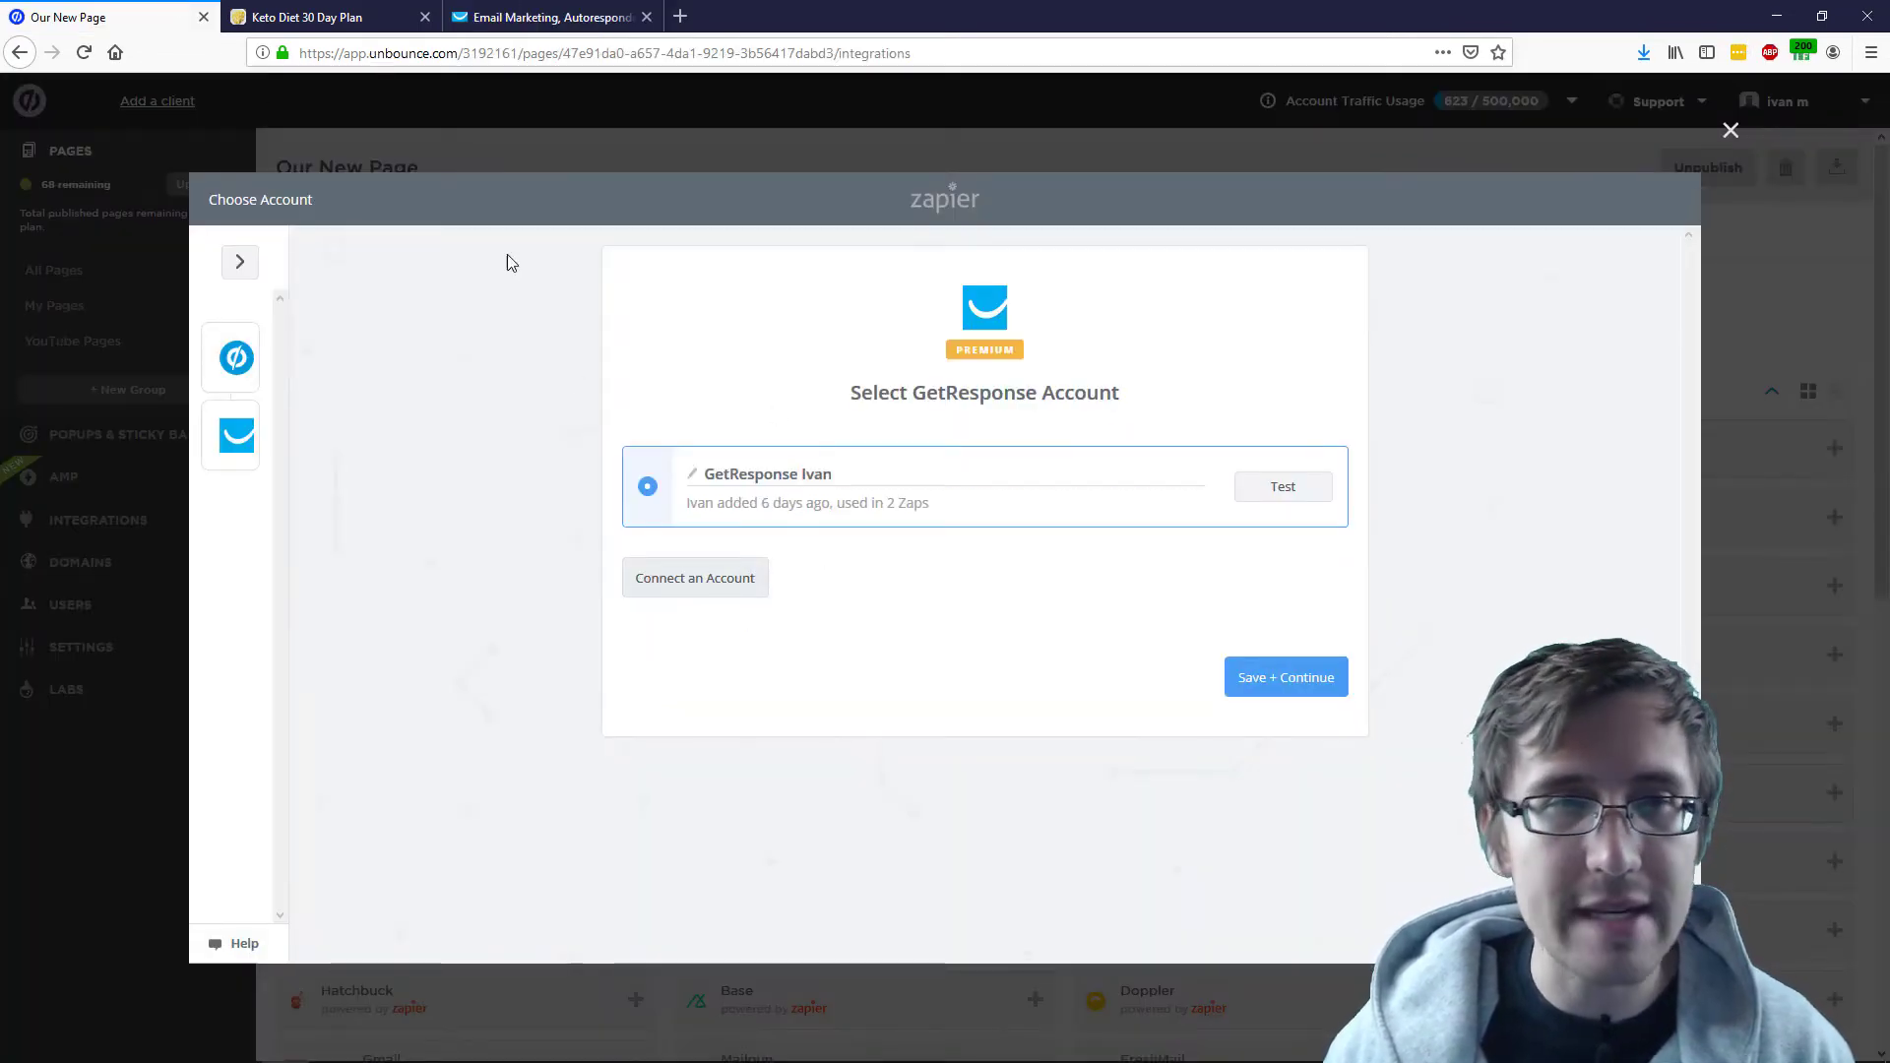
Cancel the new GetResponse account connection and continue with the existing connected account.
mouse_move(561, 1059)
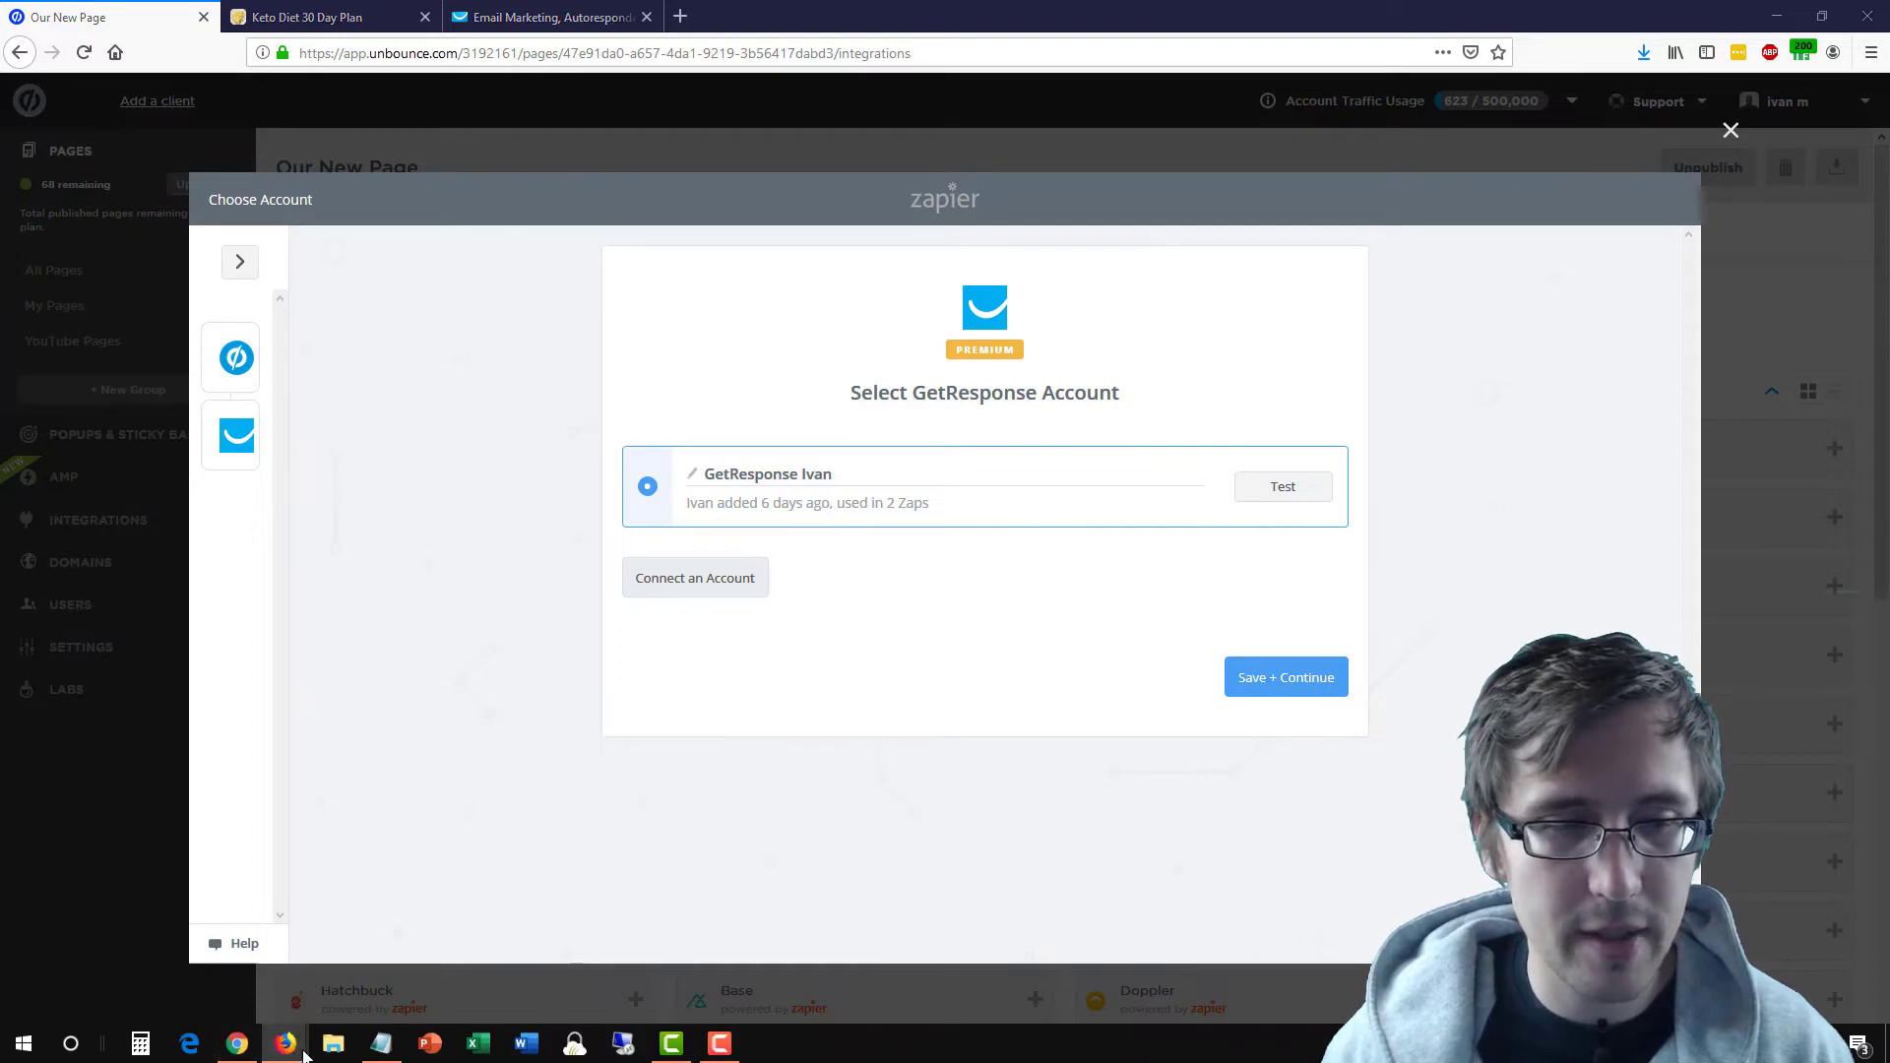
mouse_move(286, 1044)
left_click(403, 970)
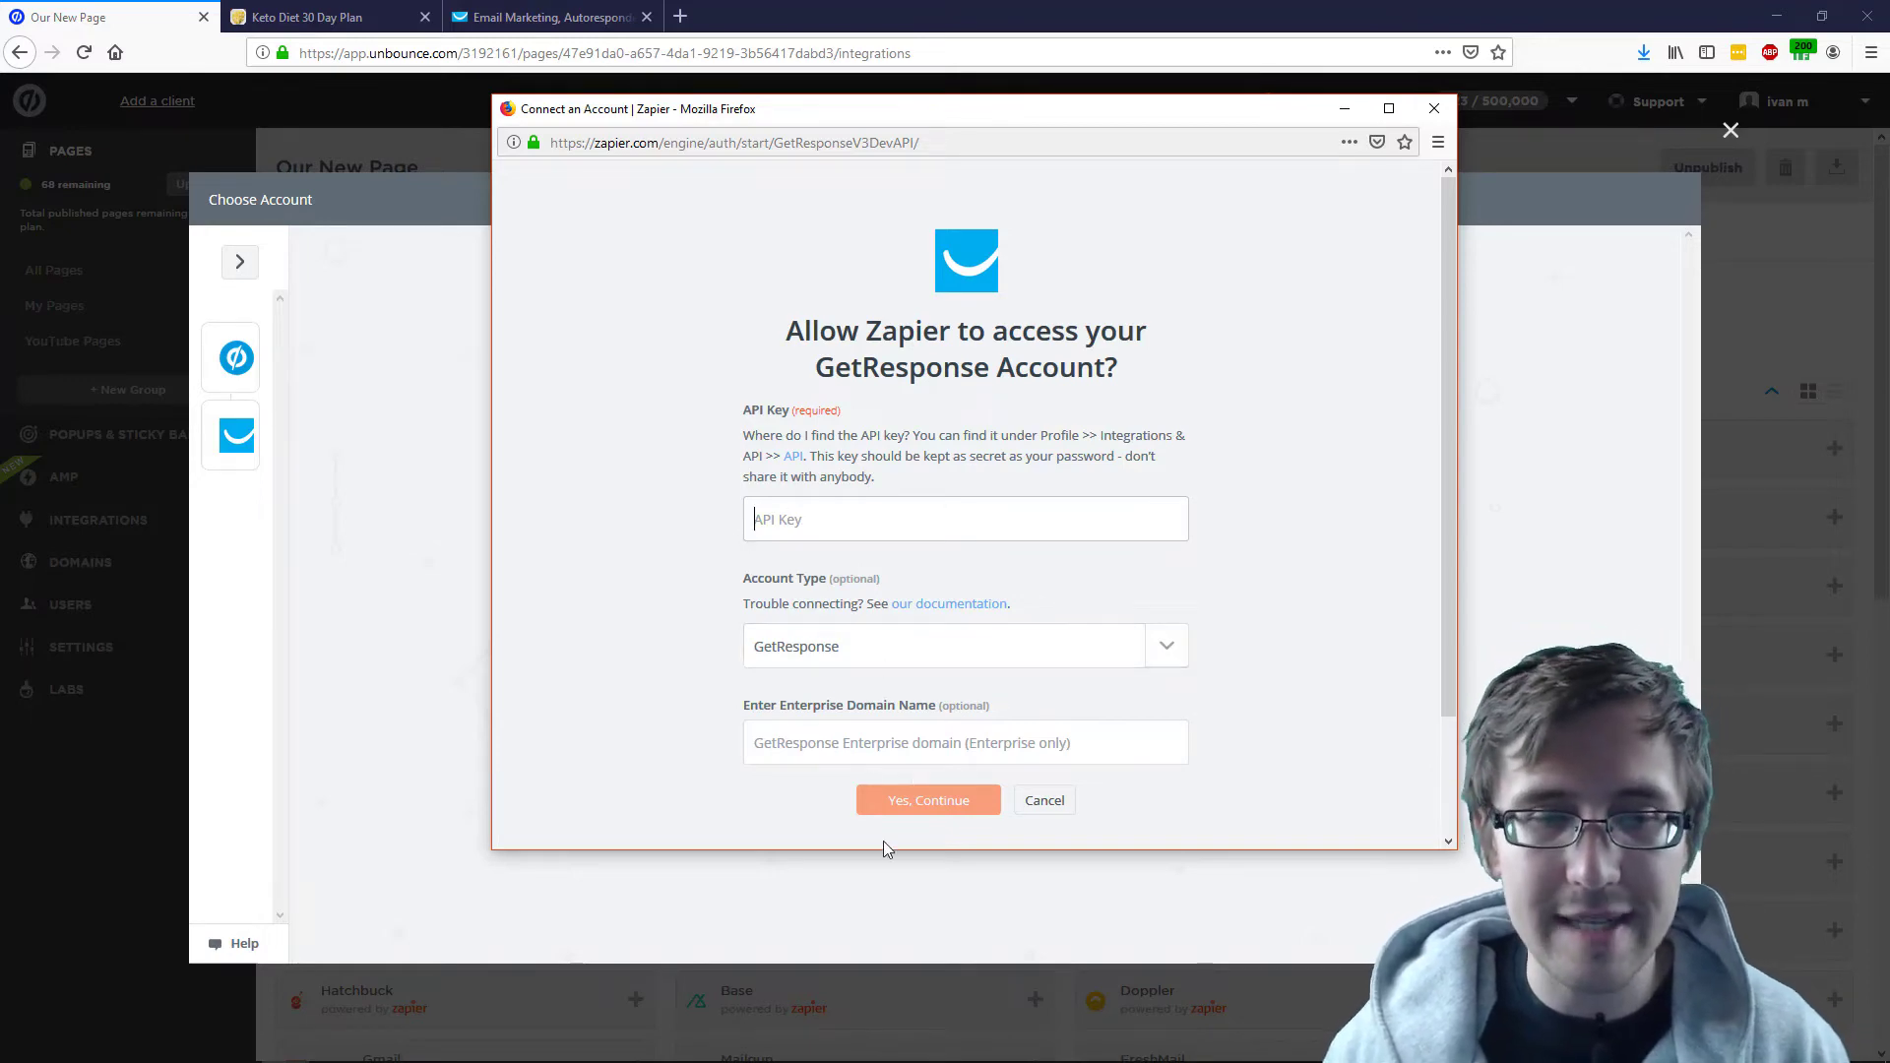
left_click(814, 512)
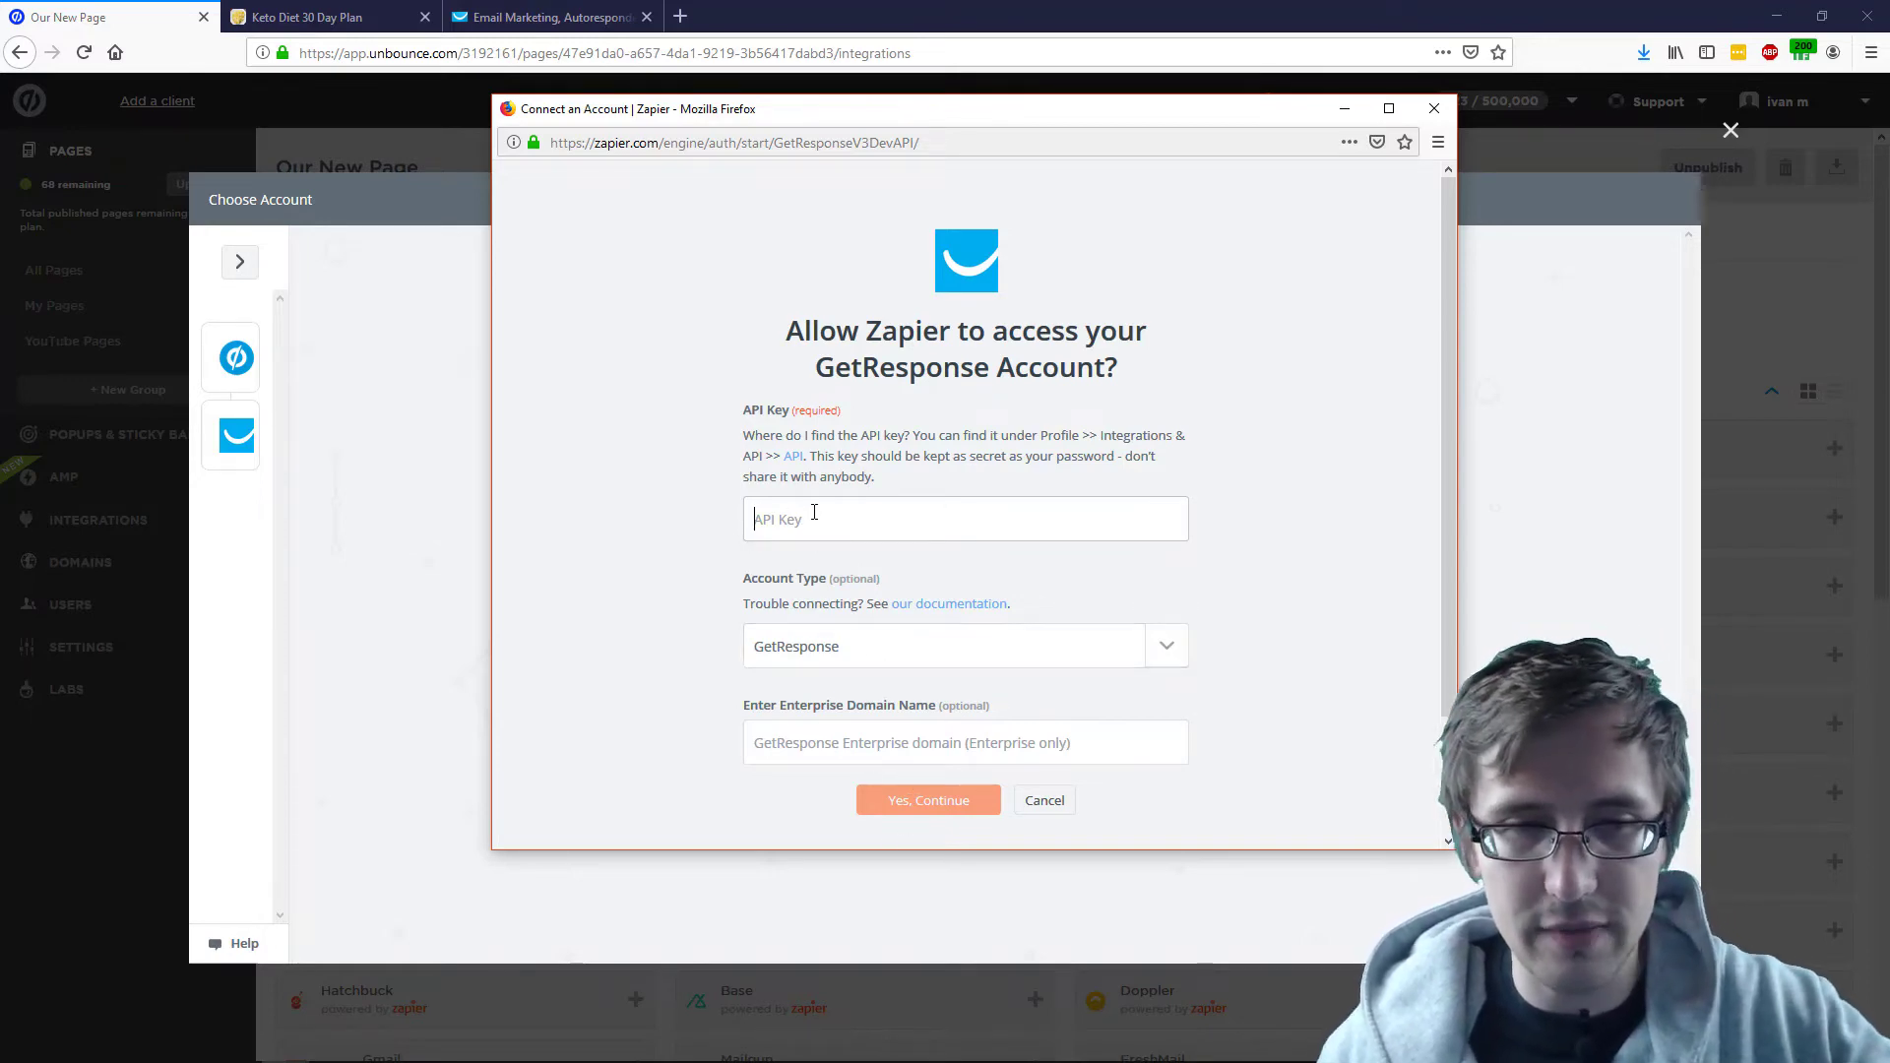
type("agfg")
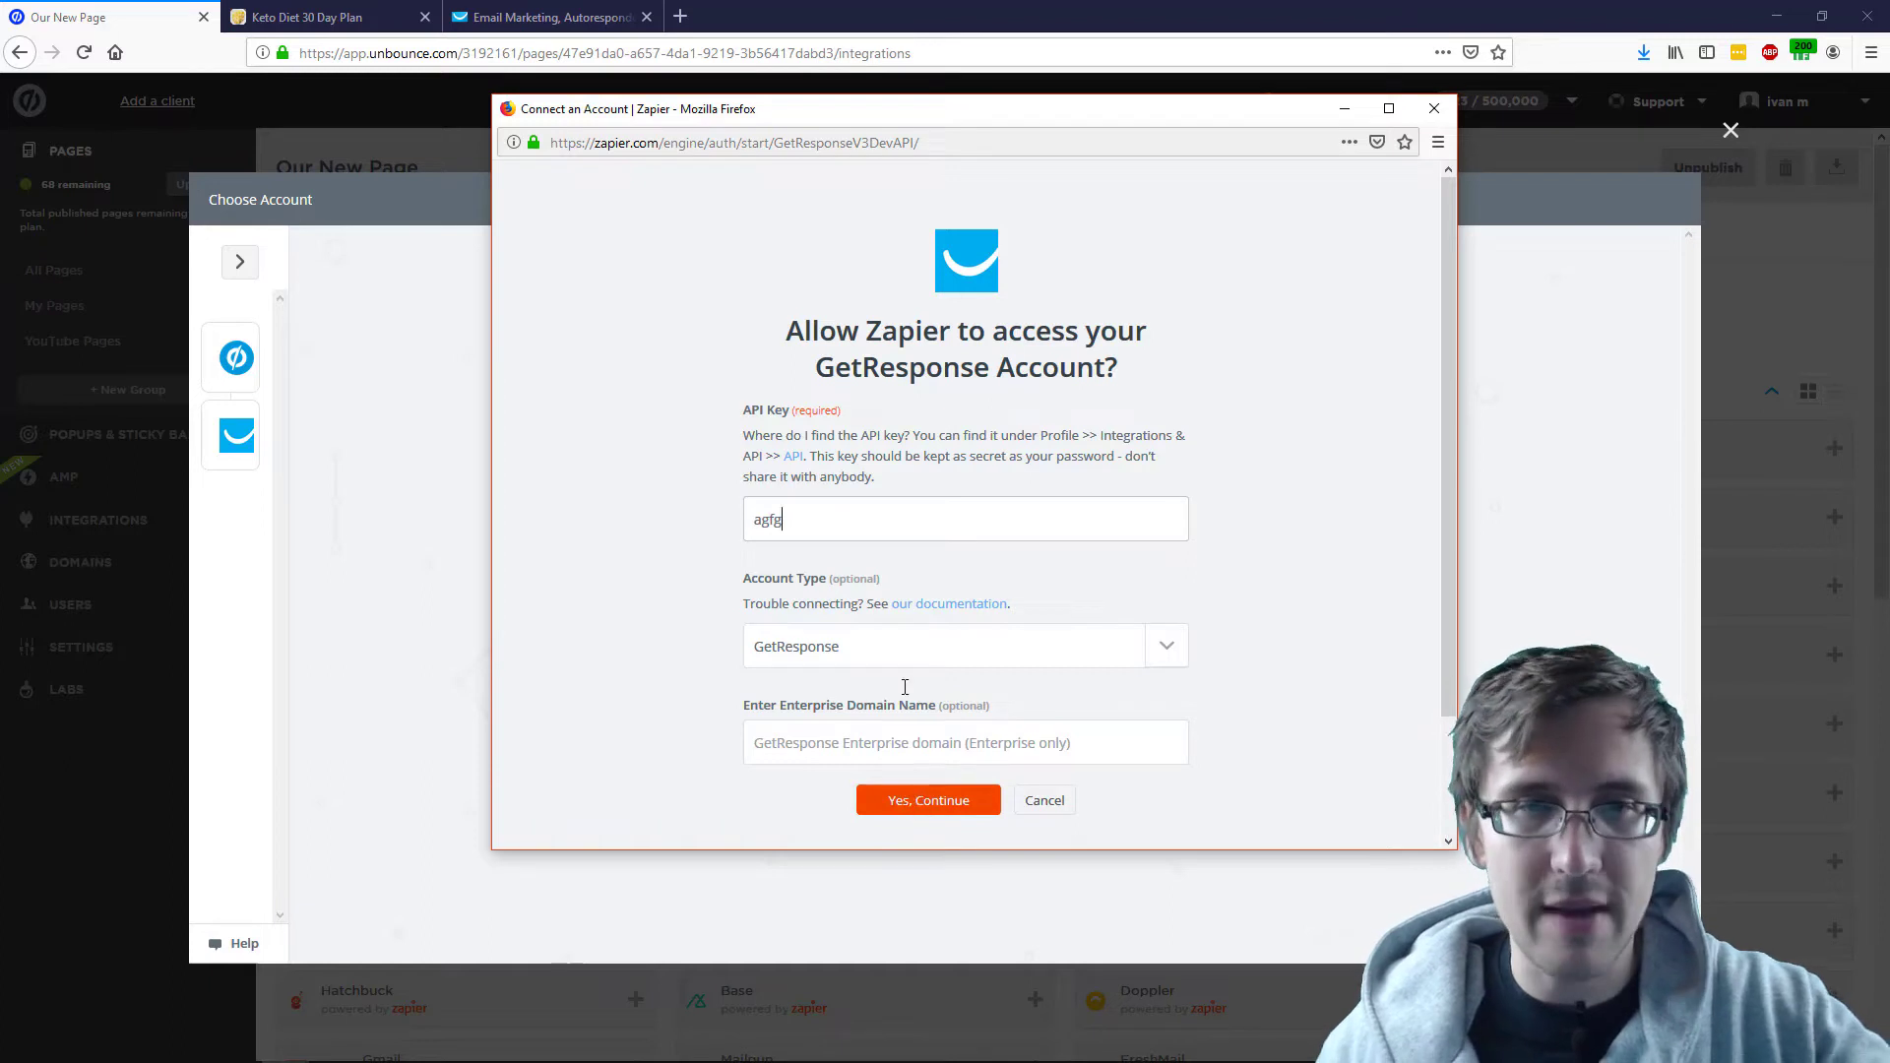
double_click(780, 513)
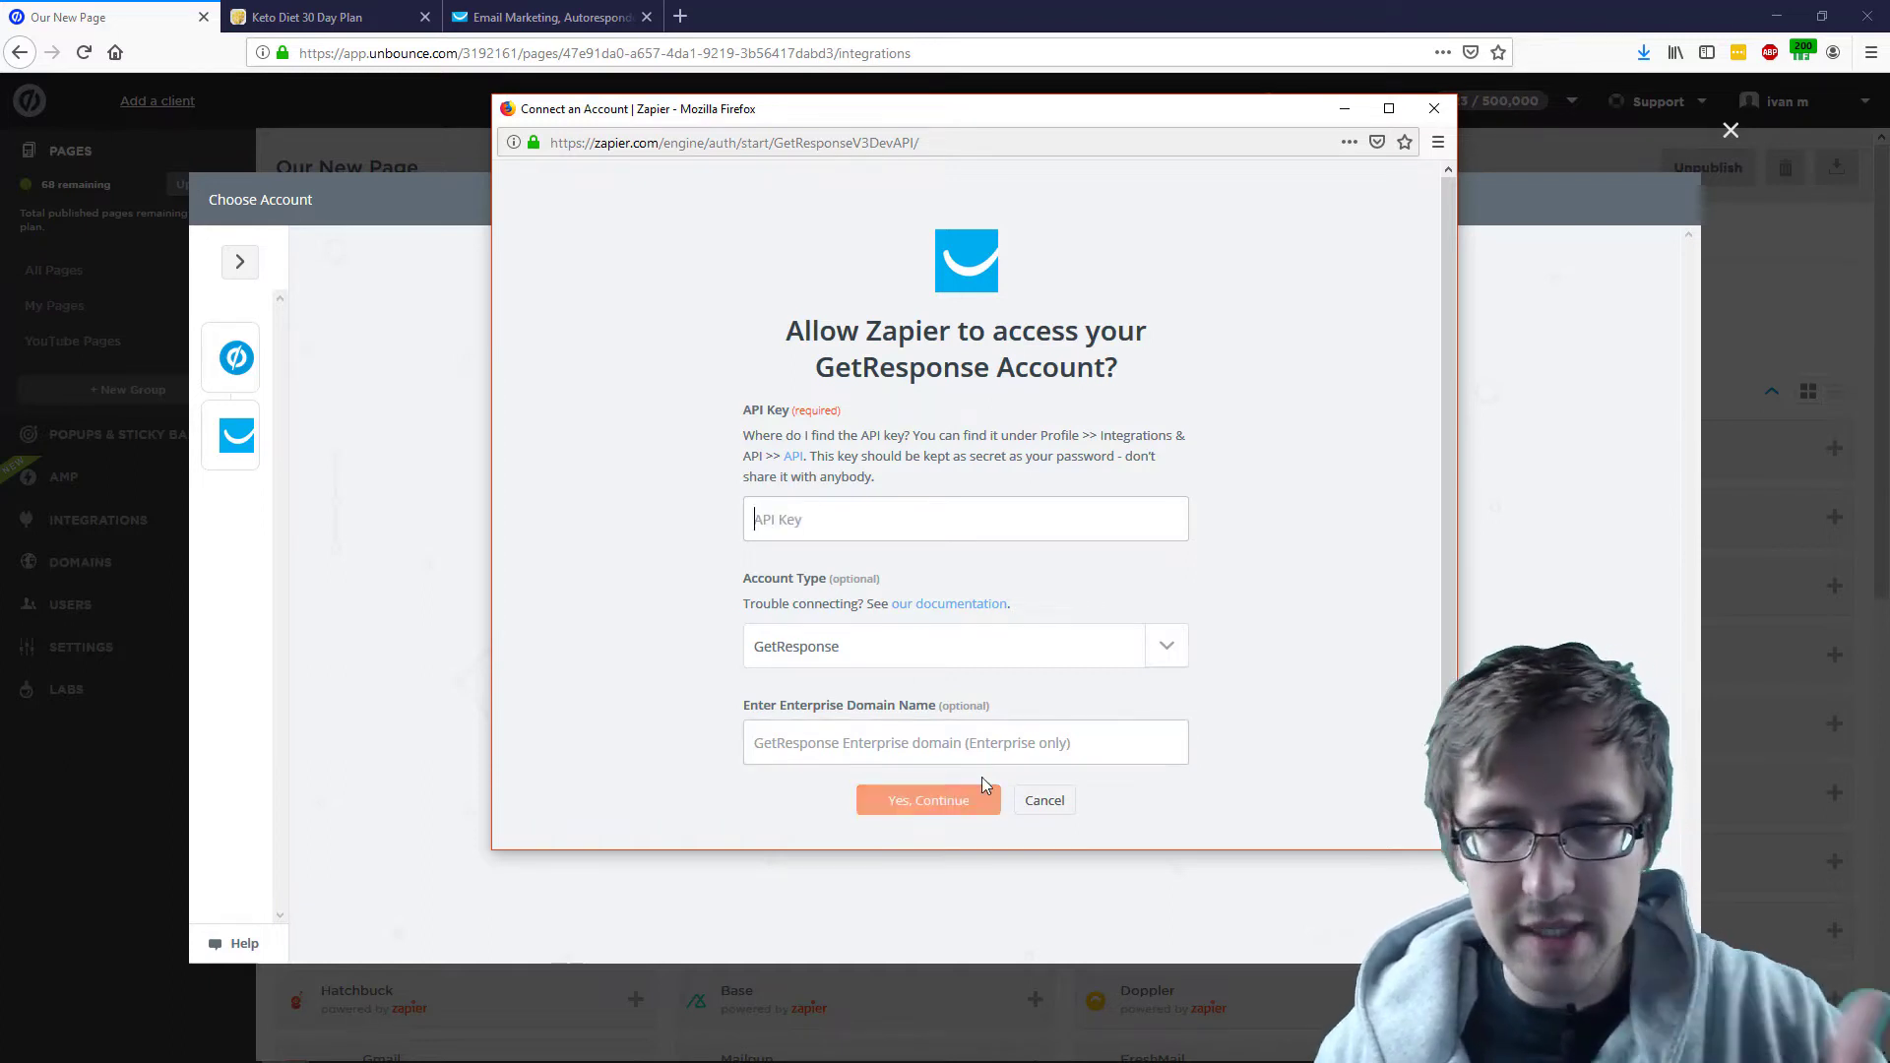
left_click(1045, 800)
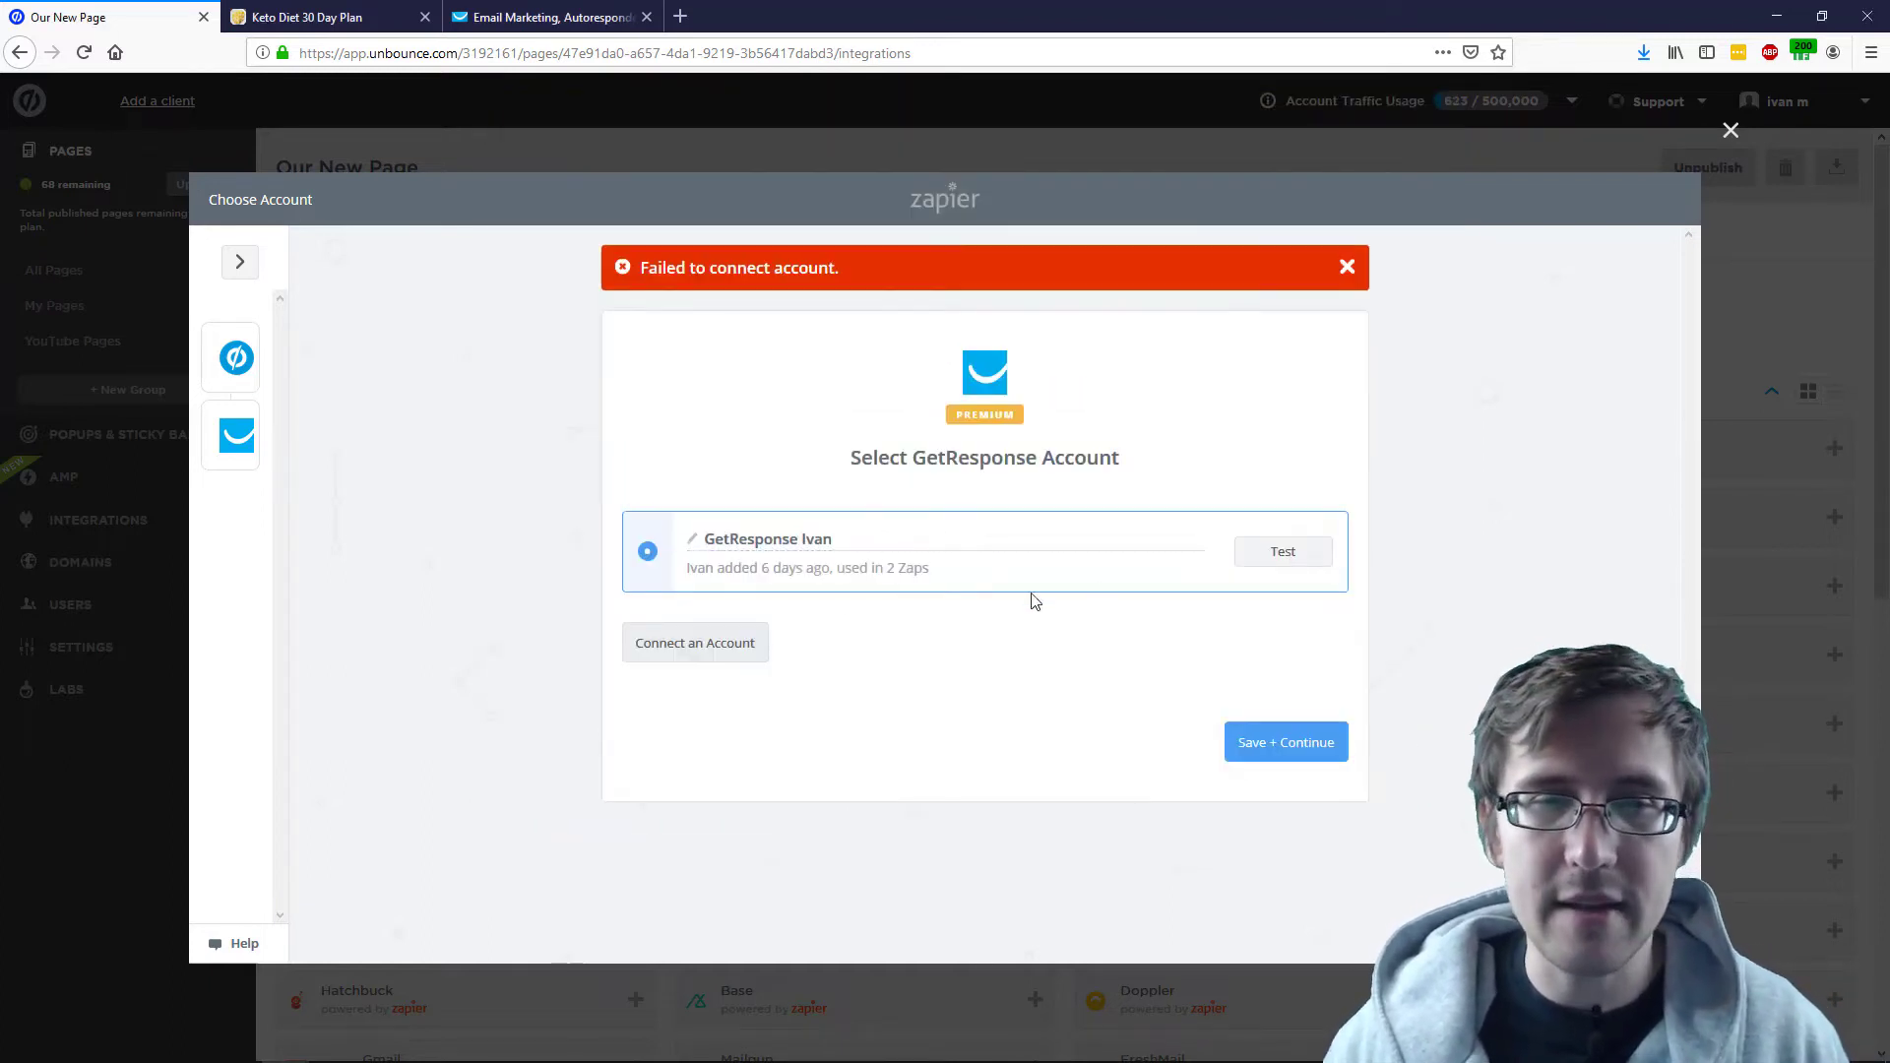
left_click(1348, 267)
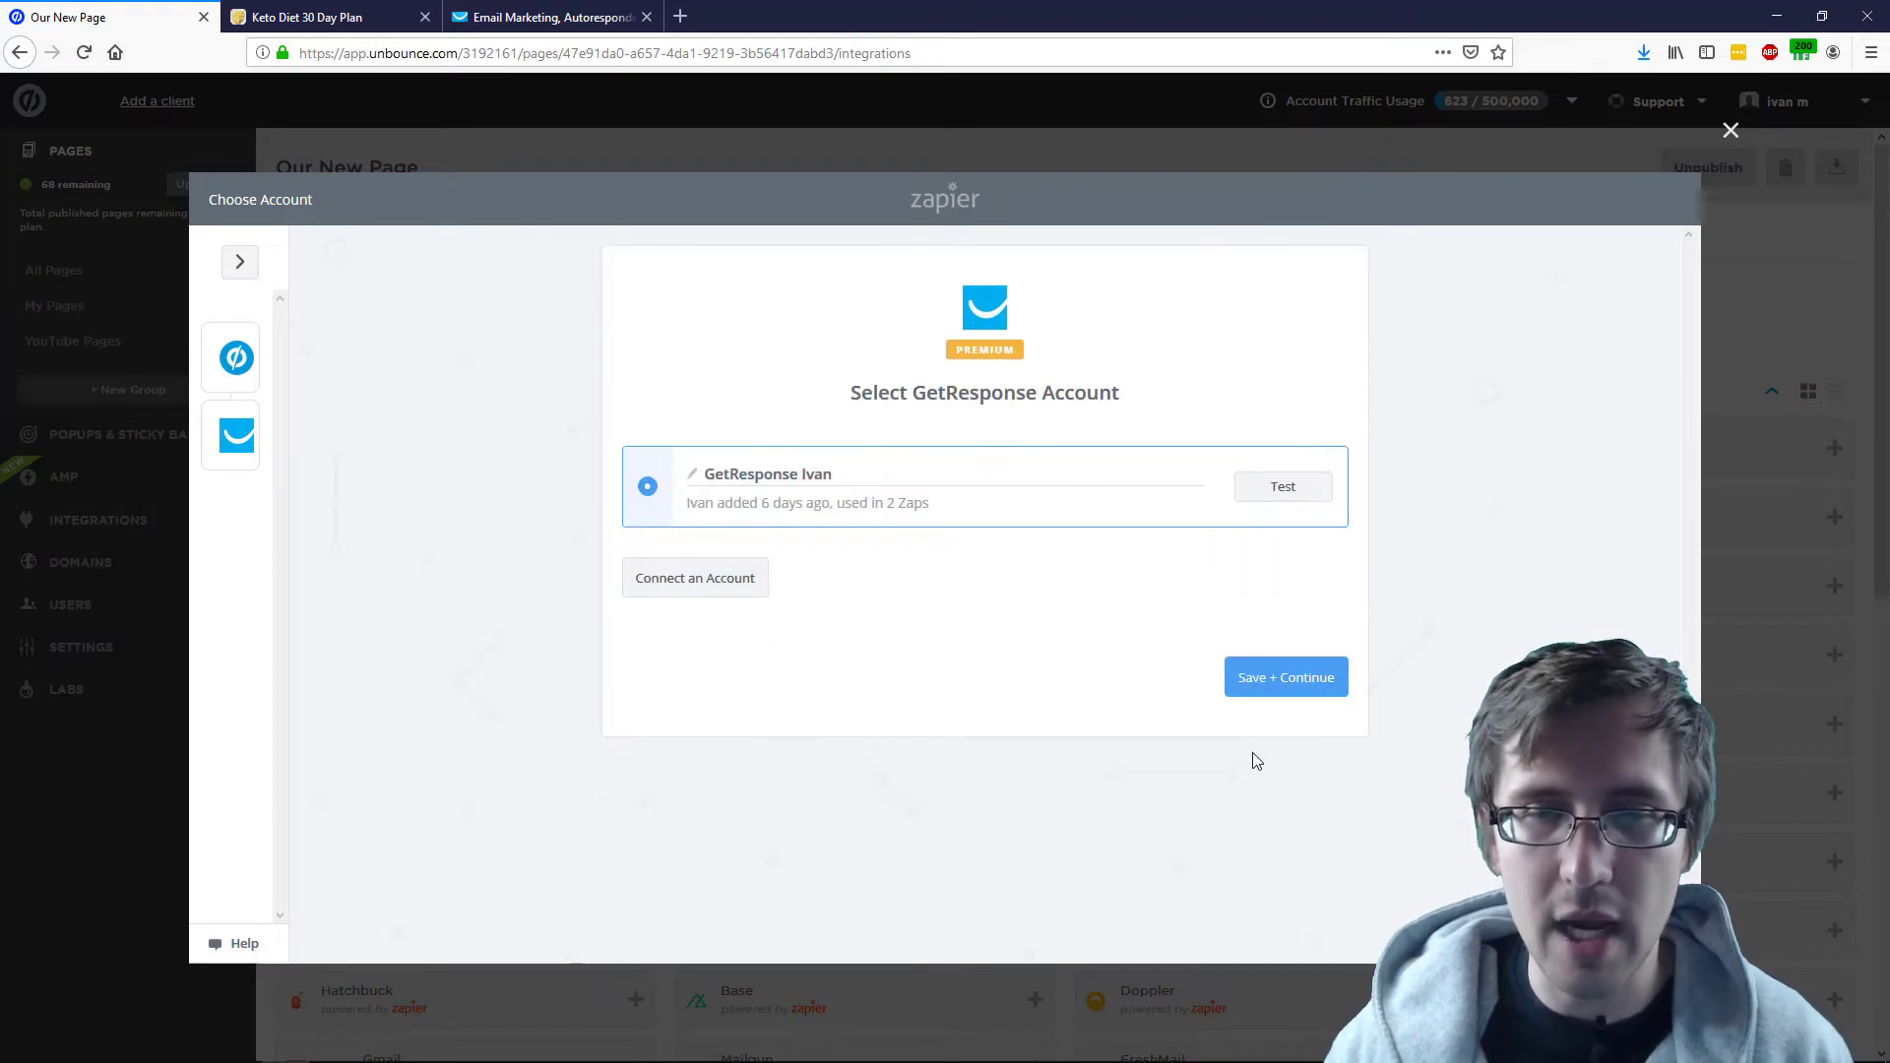
left_click(1276, 689)
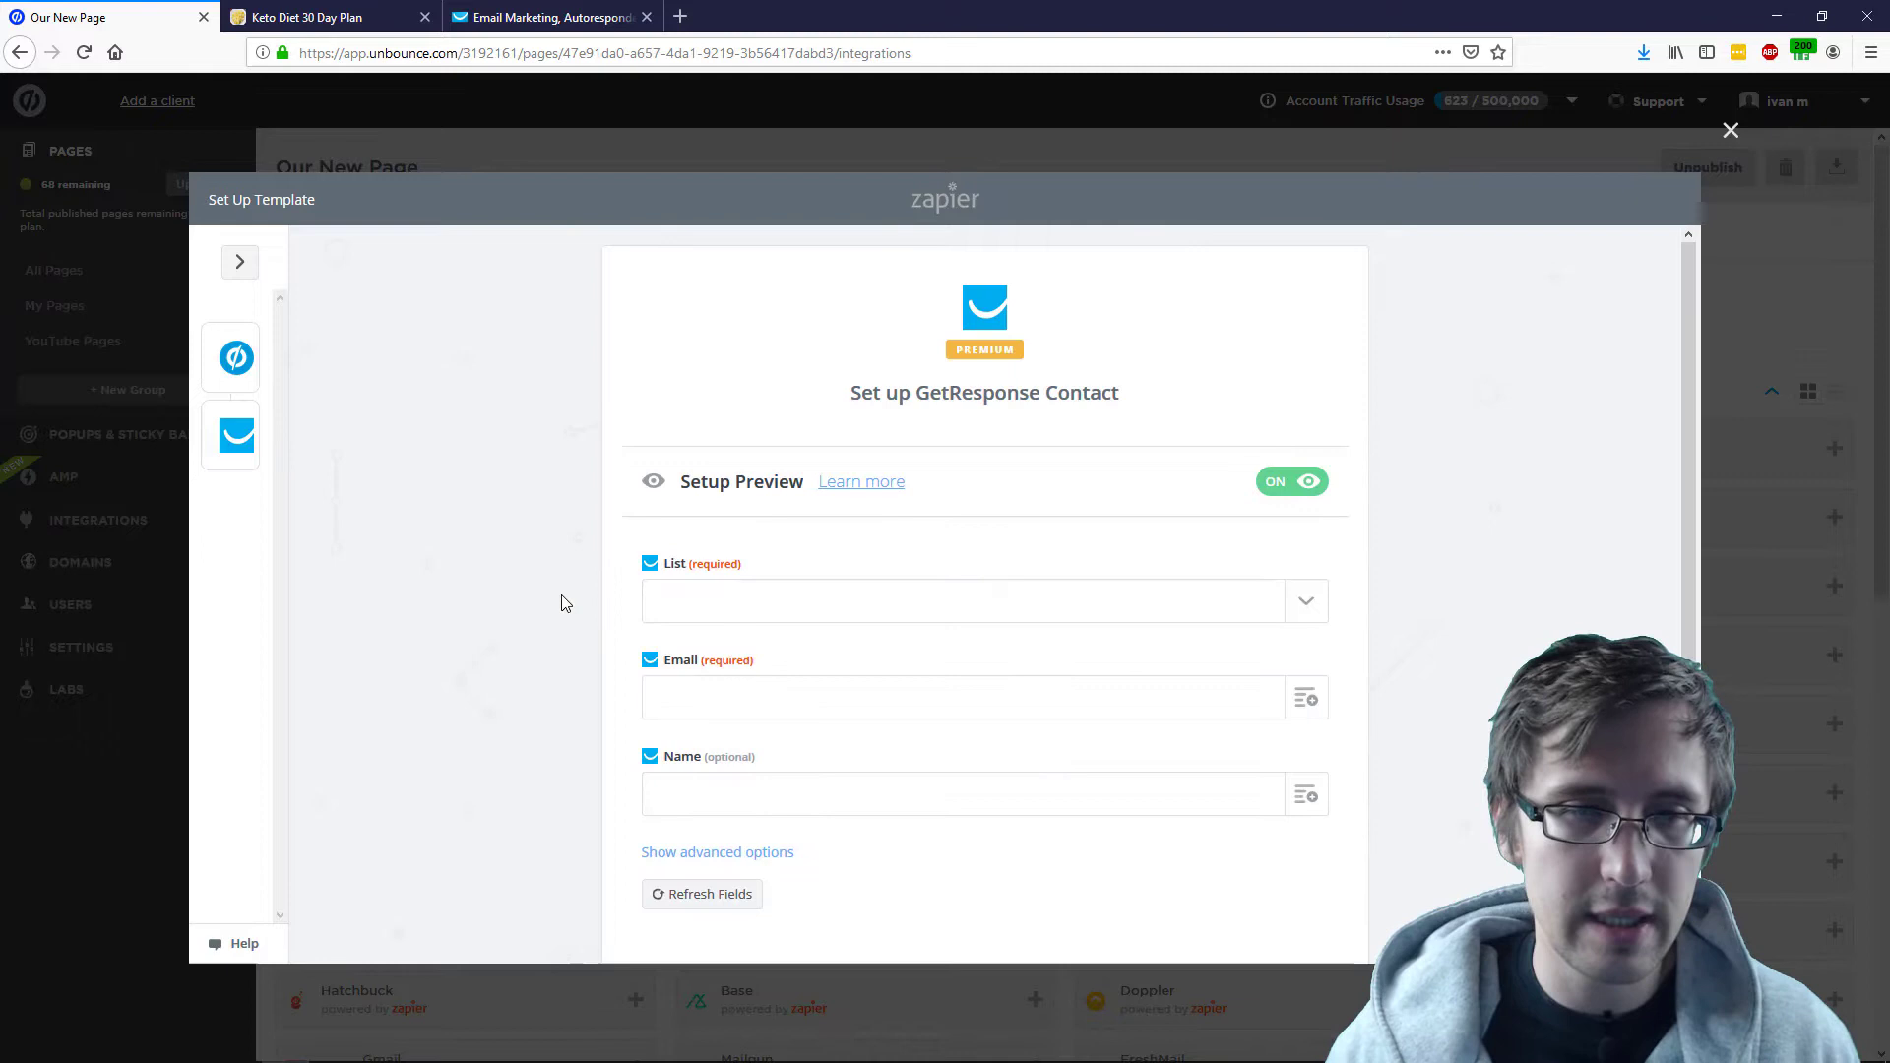
Choose the _3weekdiet_ list for new GetResponse contacts.
left_click(238, 263)
left_click(537, 274)
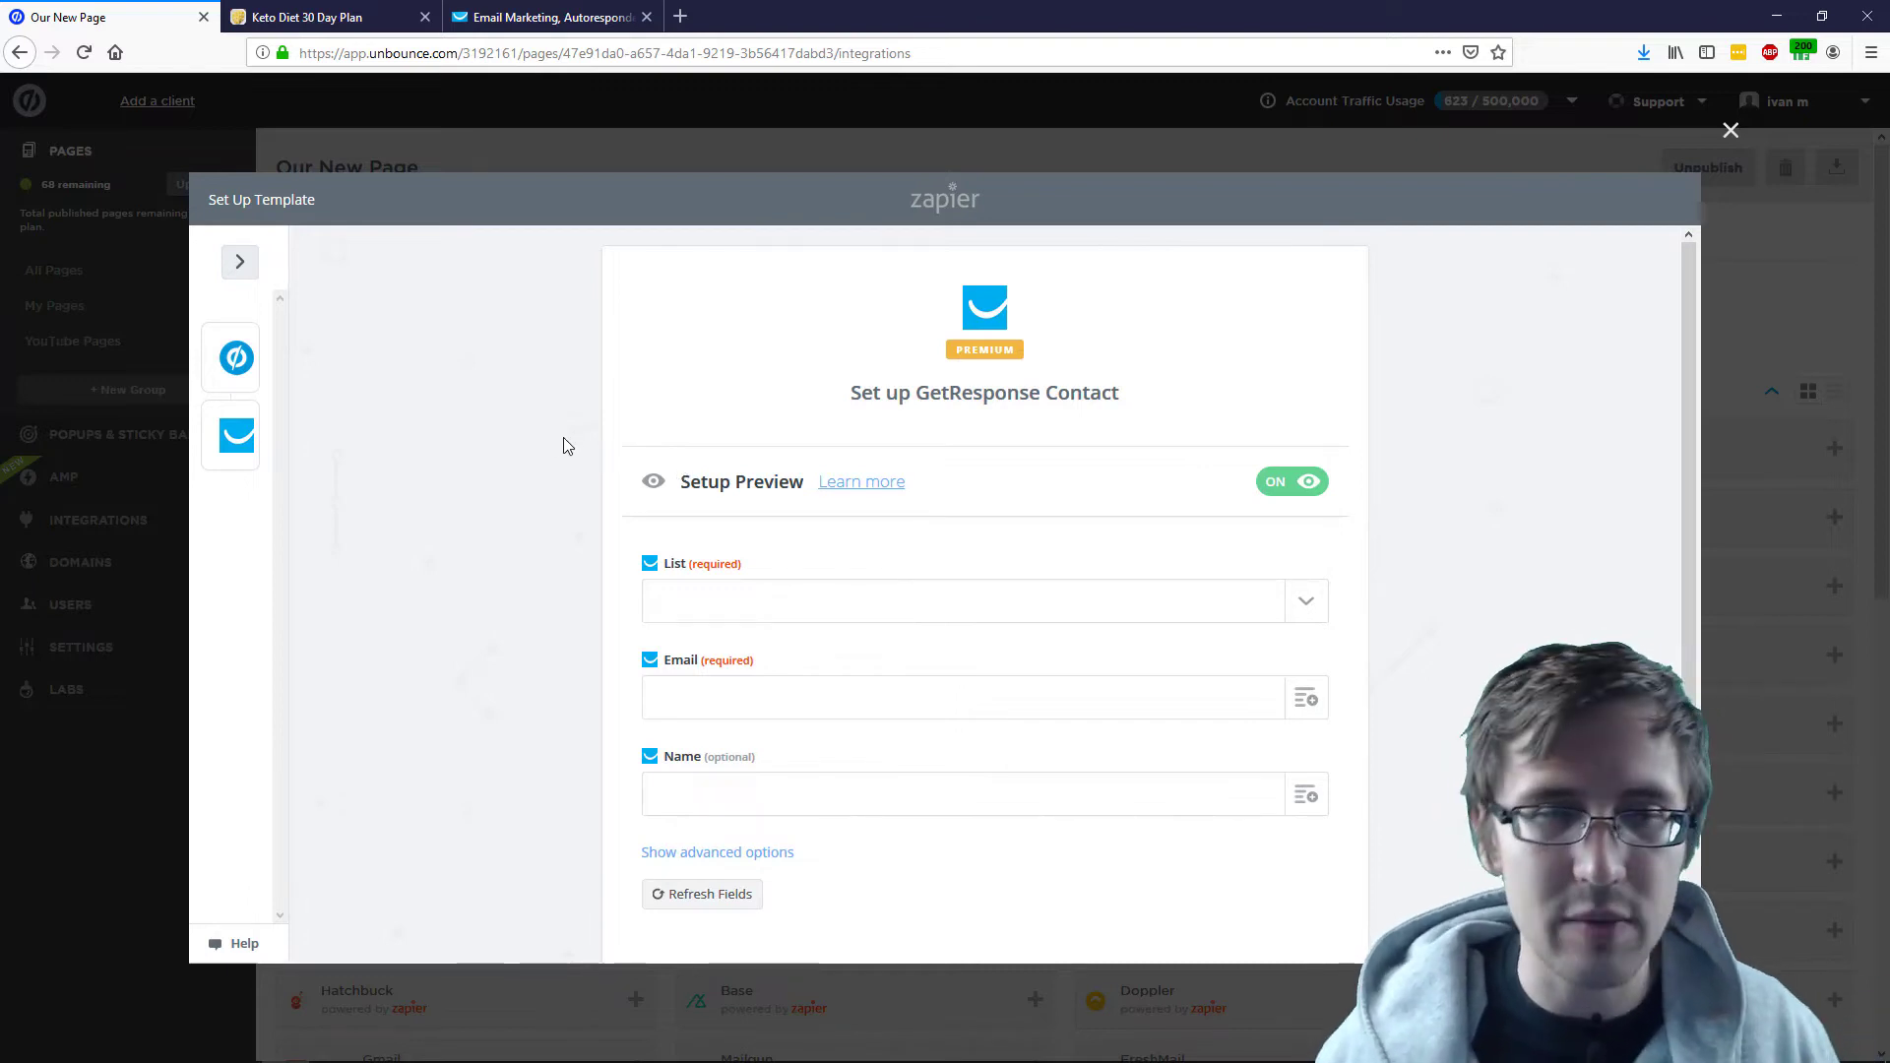
scroll(650, 463, "down", 2)
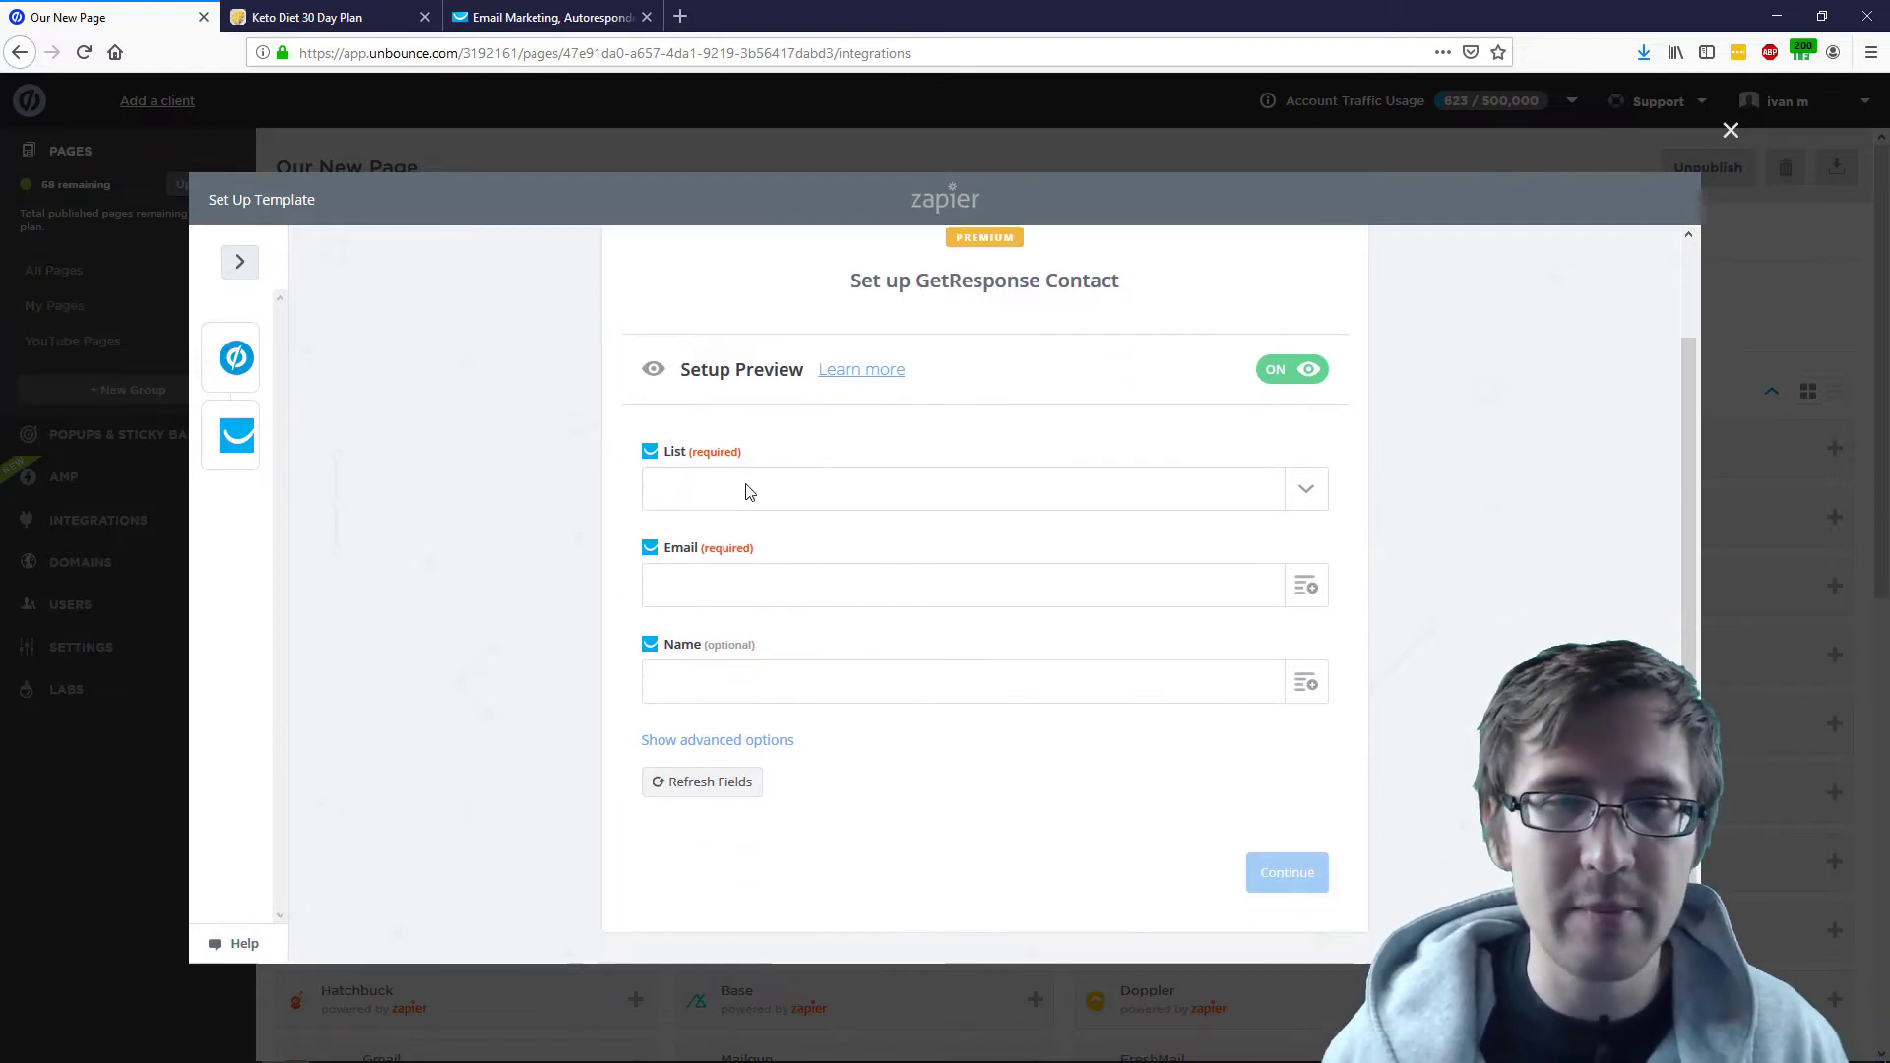
left_click(798, 503)
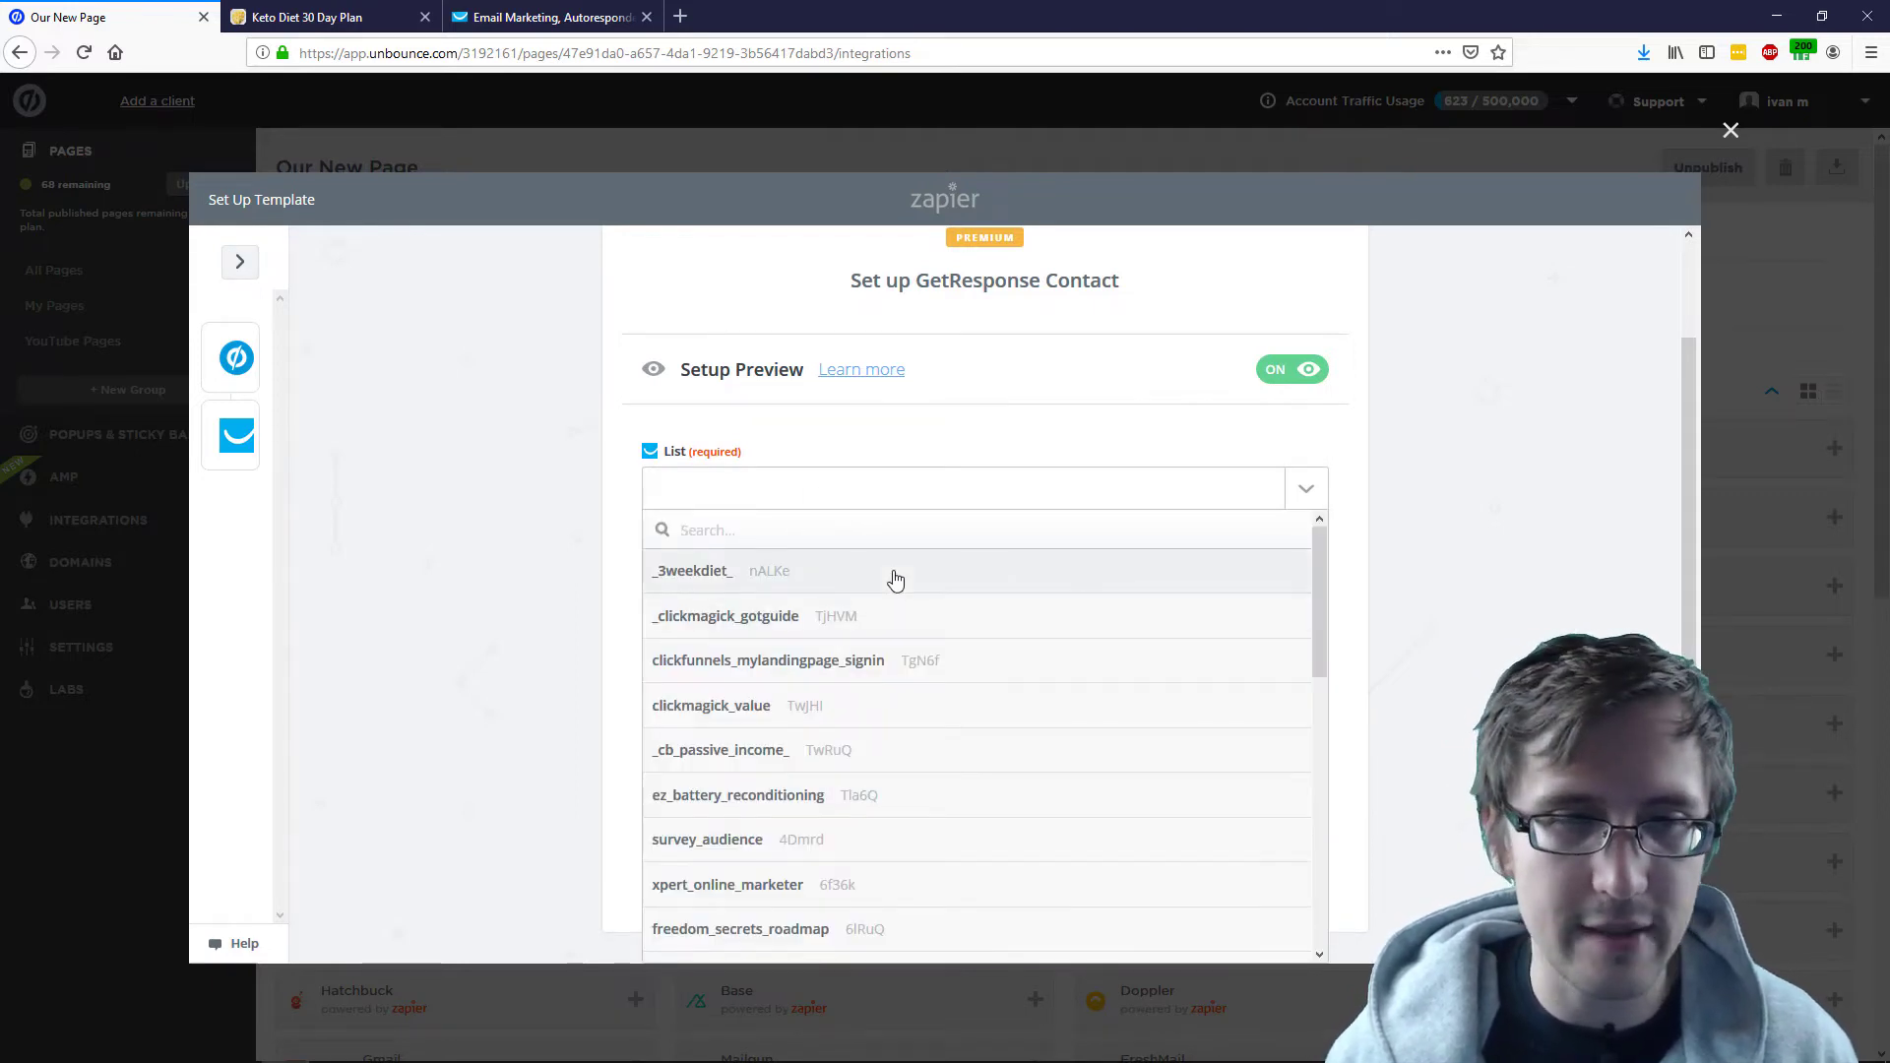
left_click(895, 578)
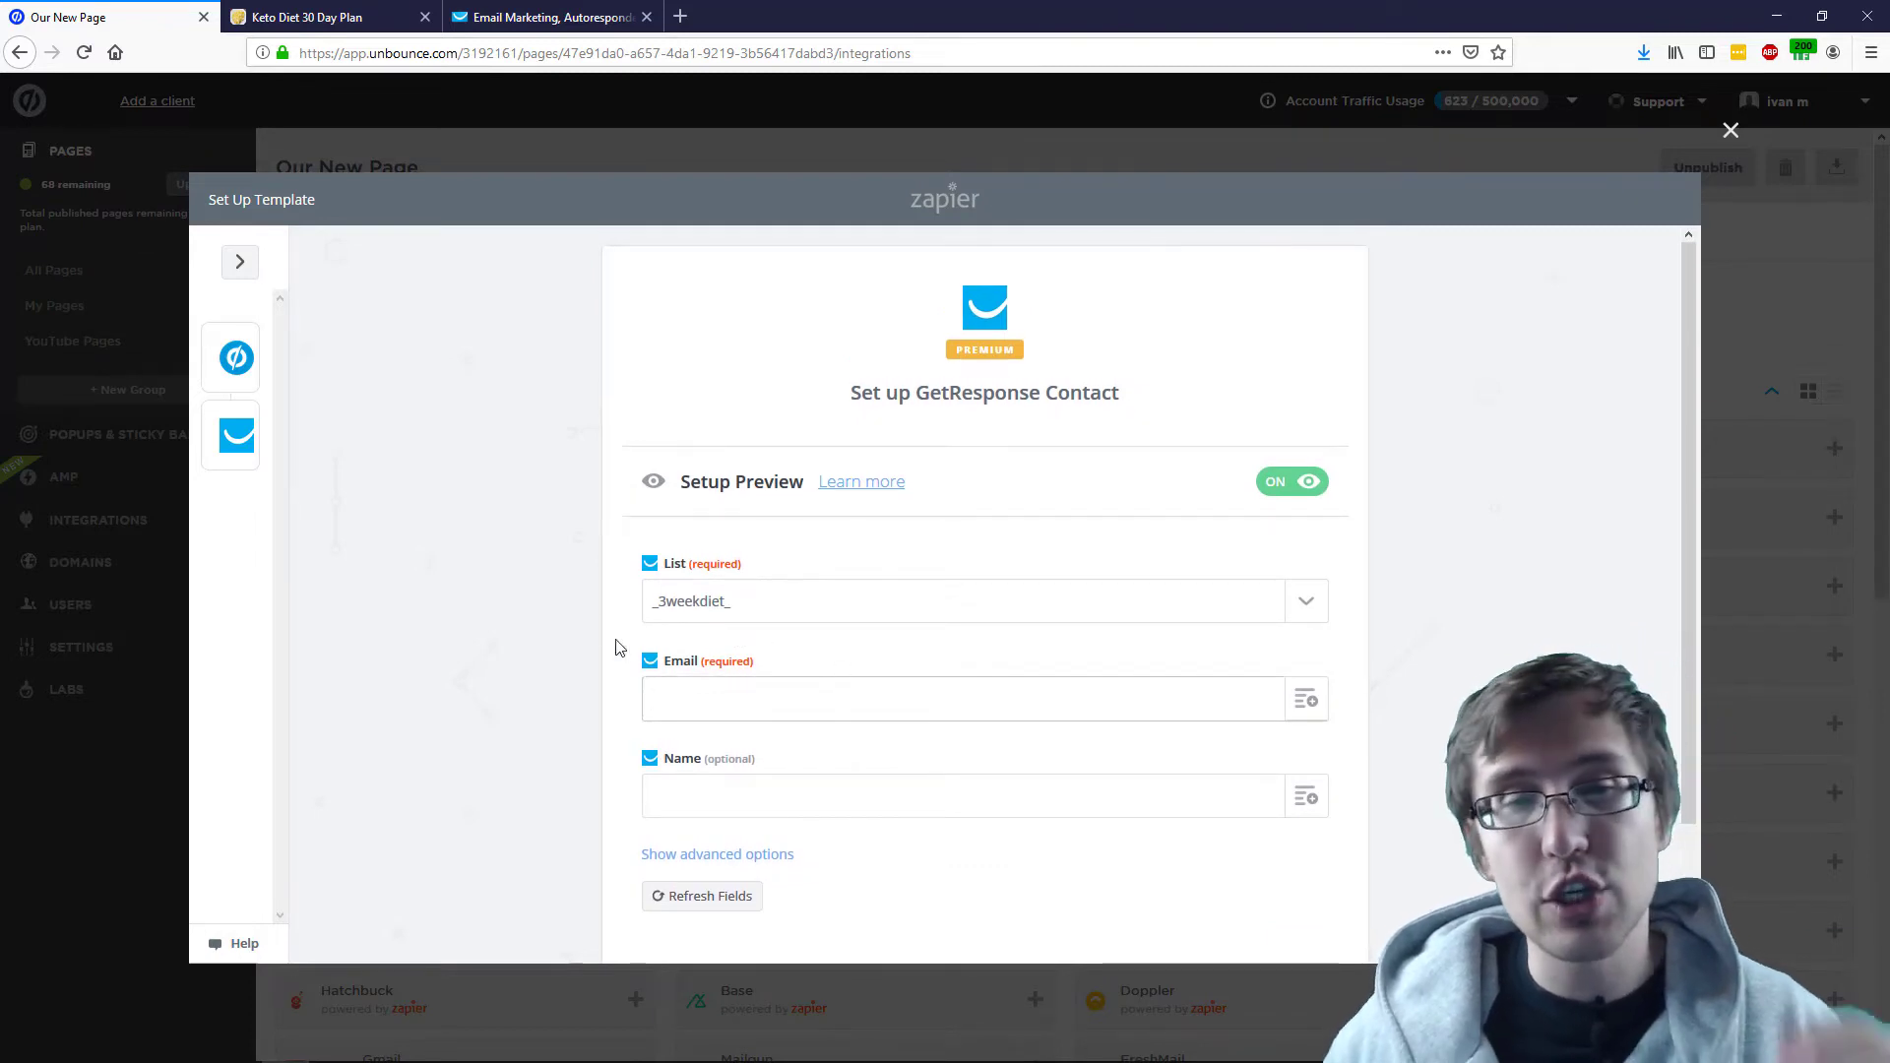
Map Form Data Email to Email and Form Data First Name to Name.
scroll(591, 623, "down", 2)
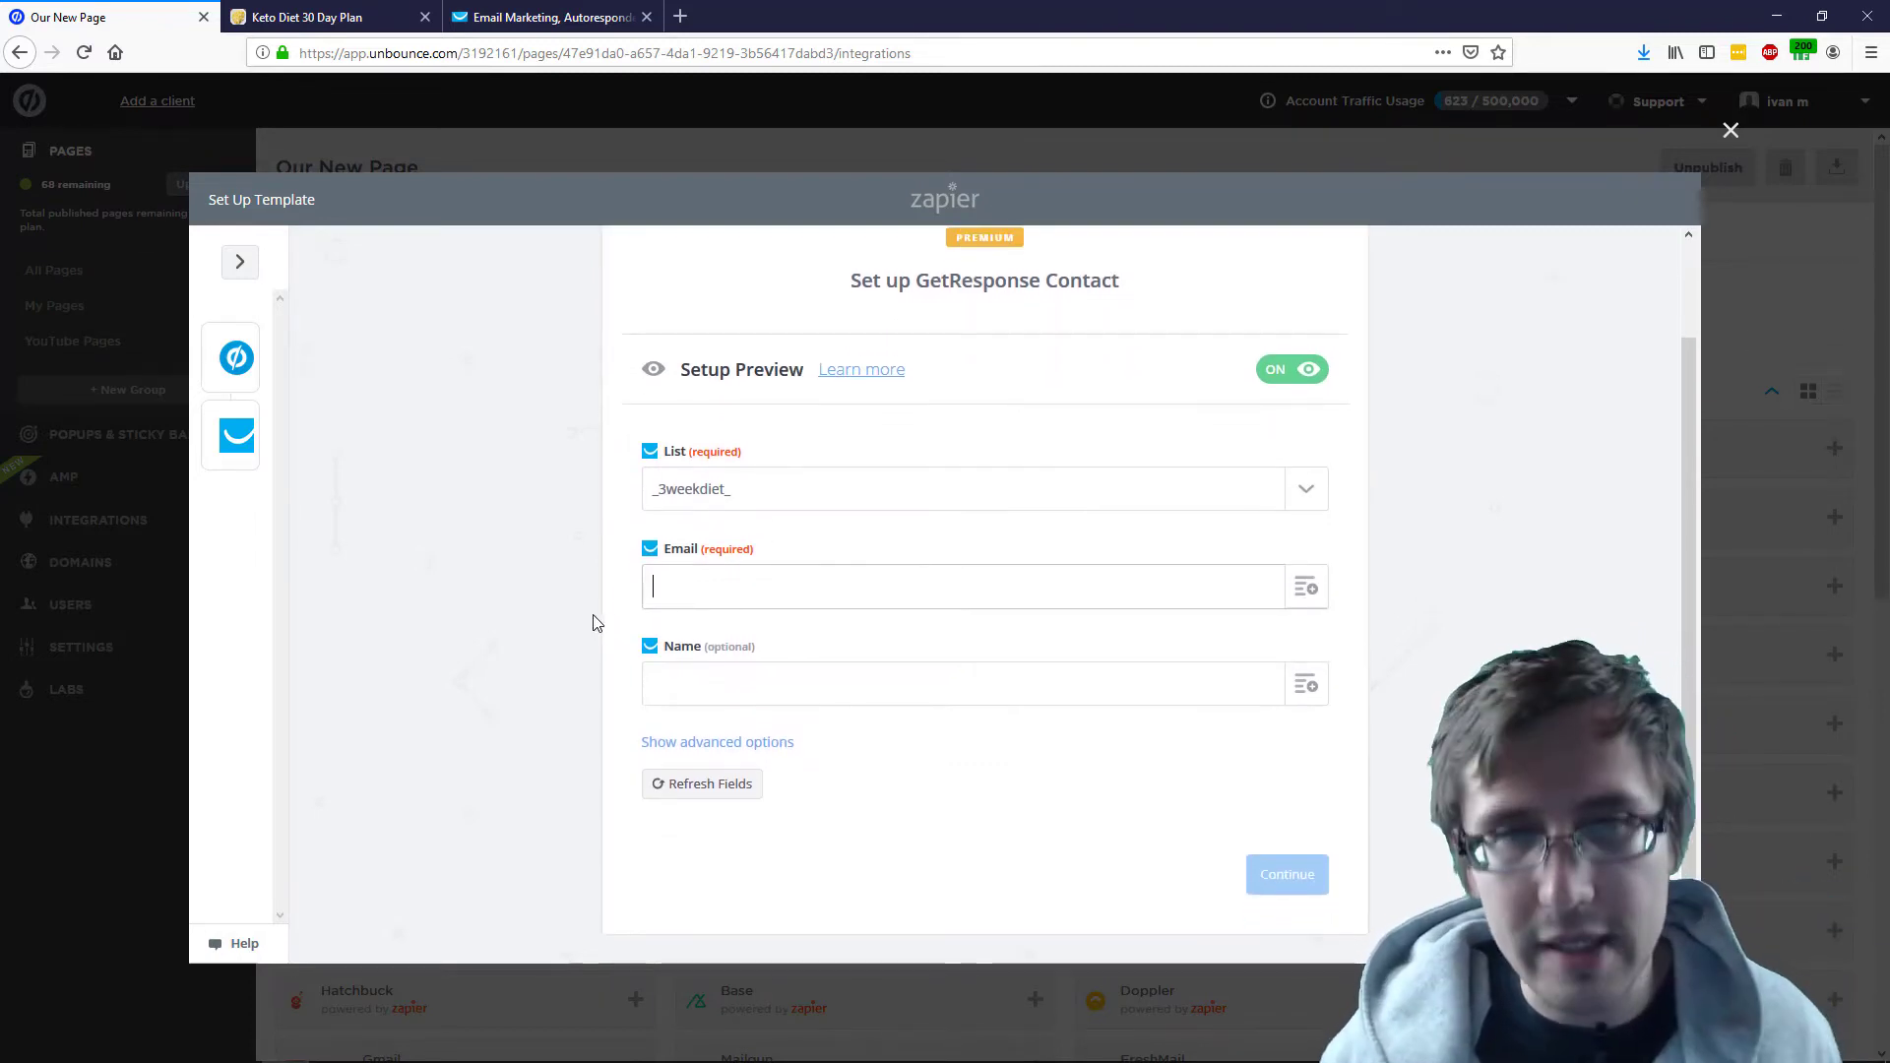
left_click(1313, 590)
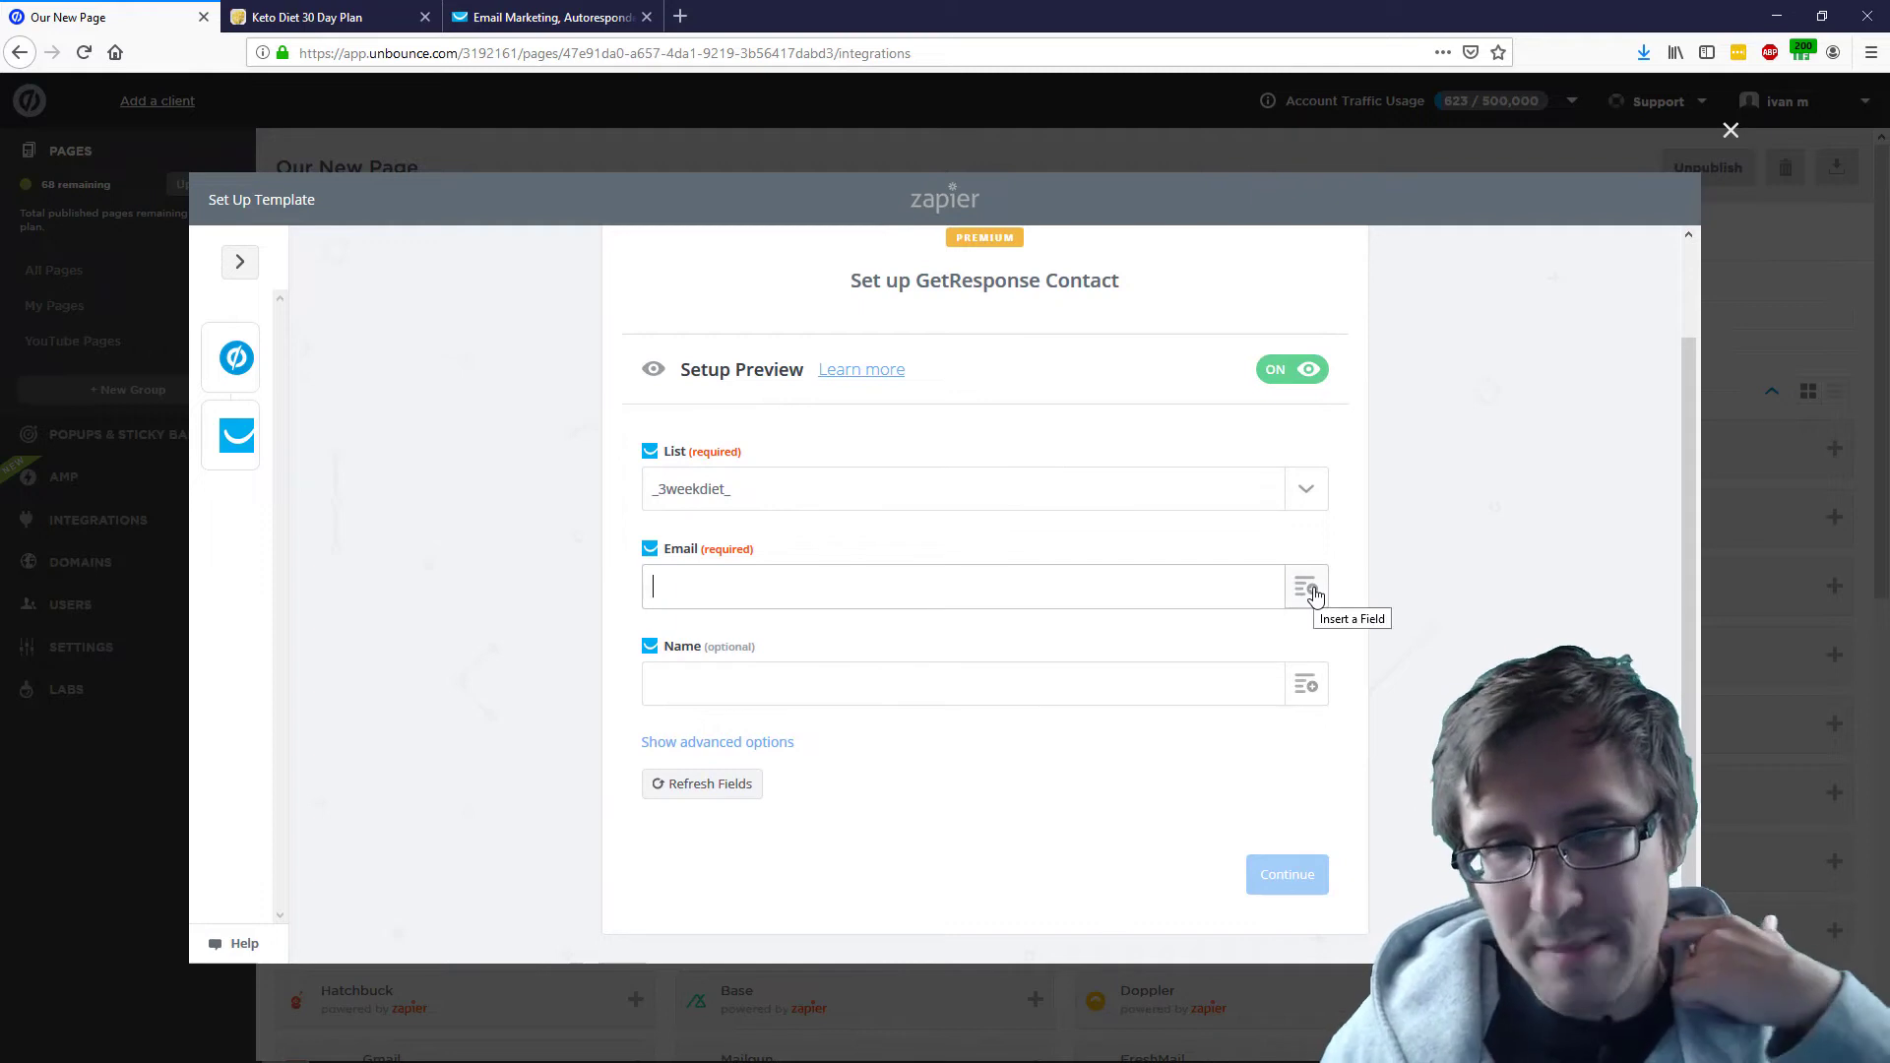
left_click(1315, 592)
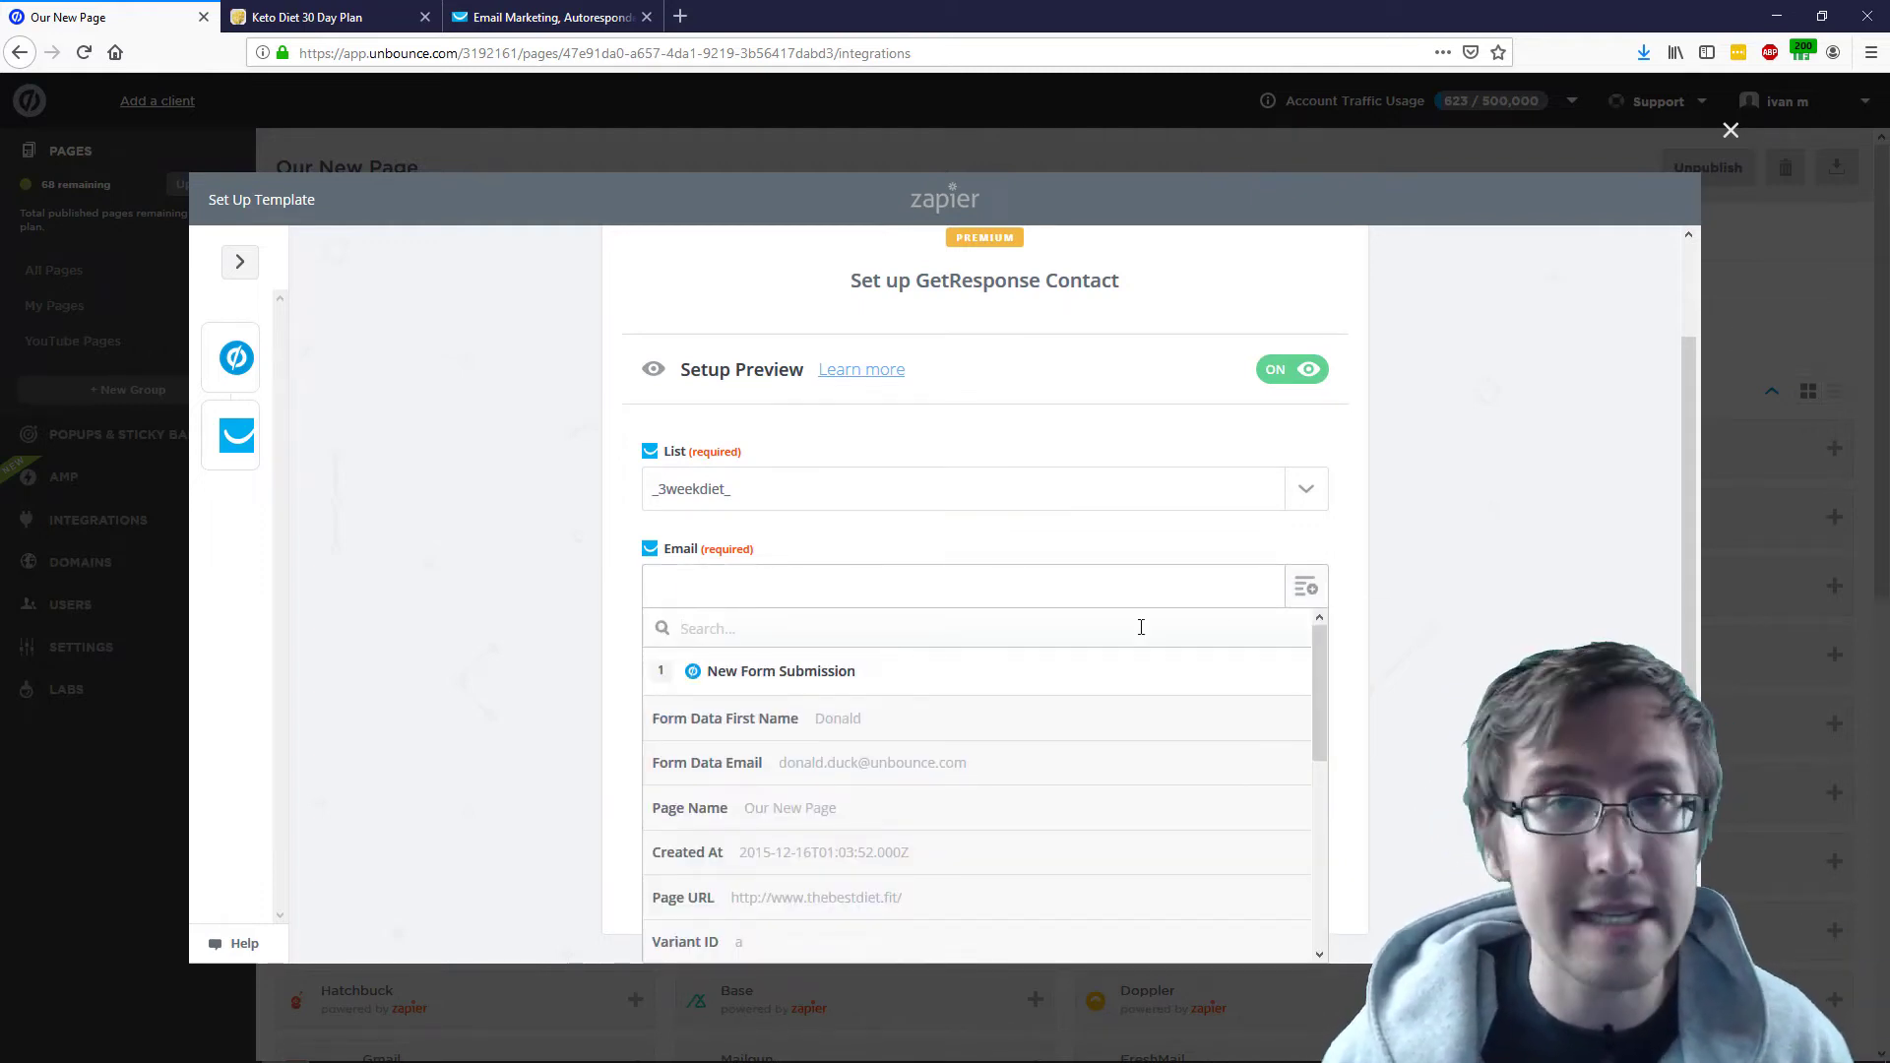
left_click(798, 774)
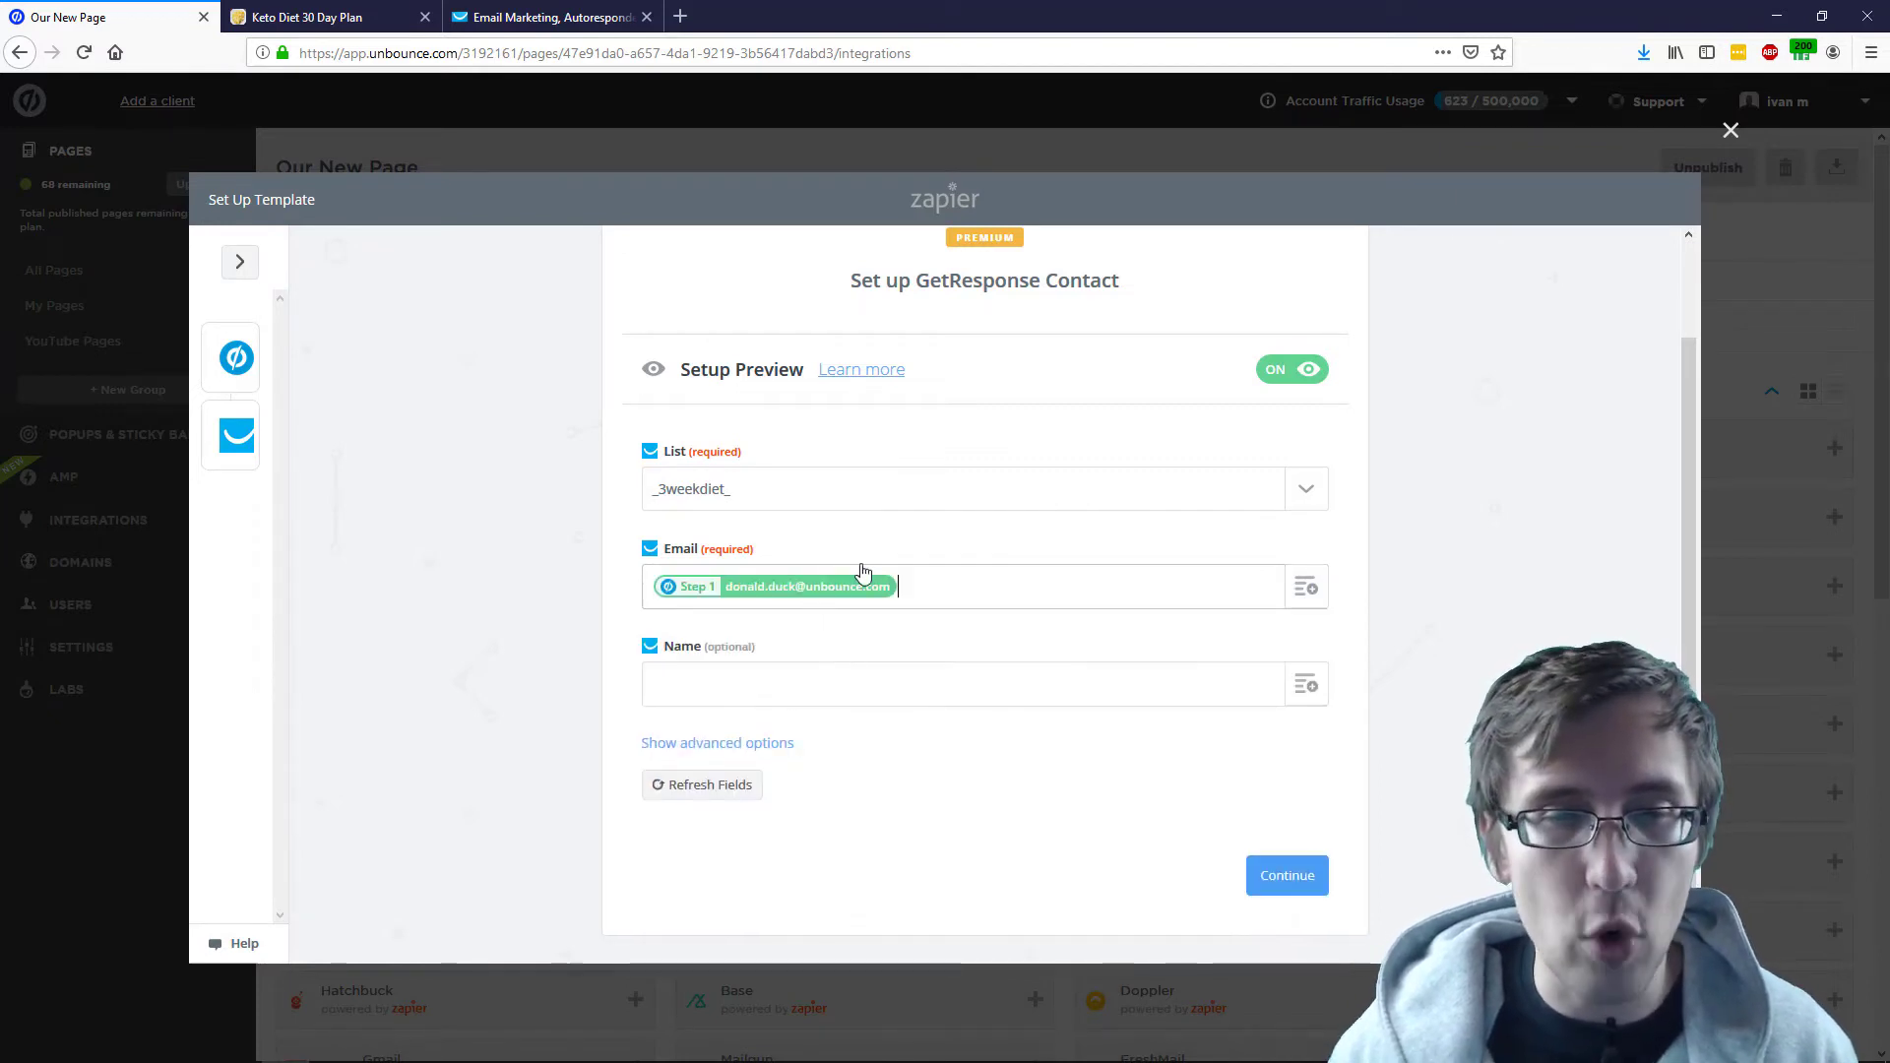
left_click(1306, 589)
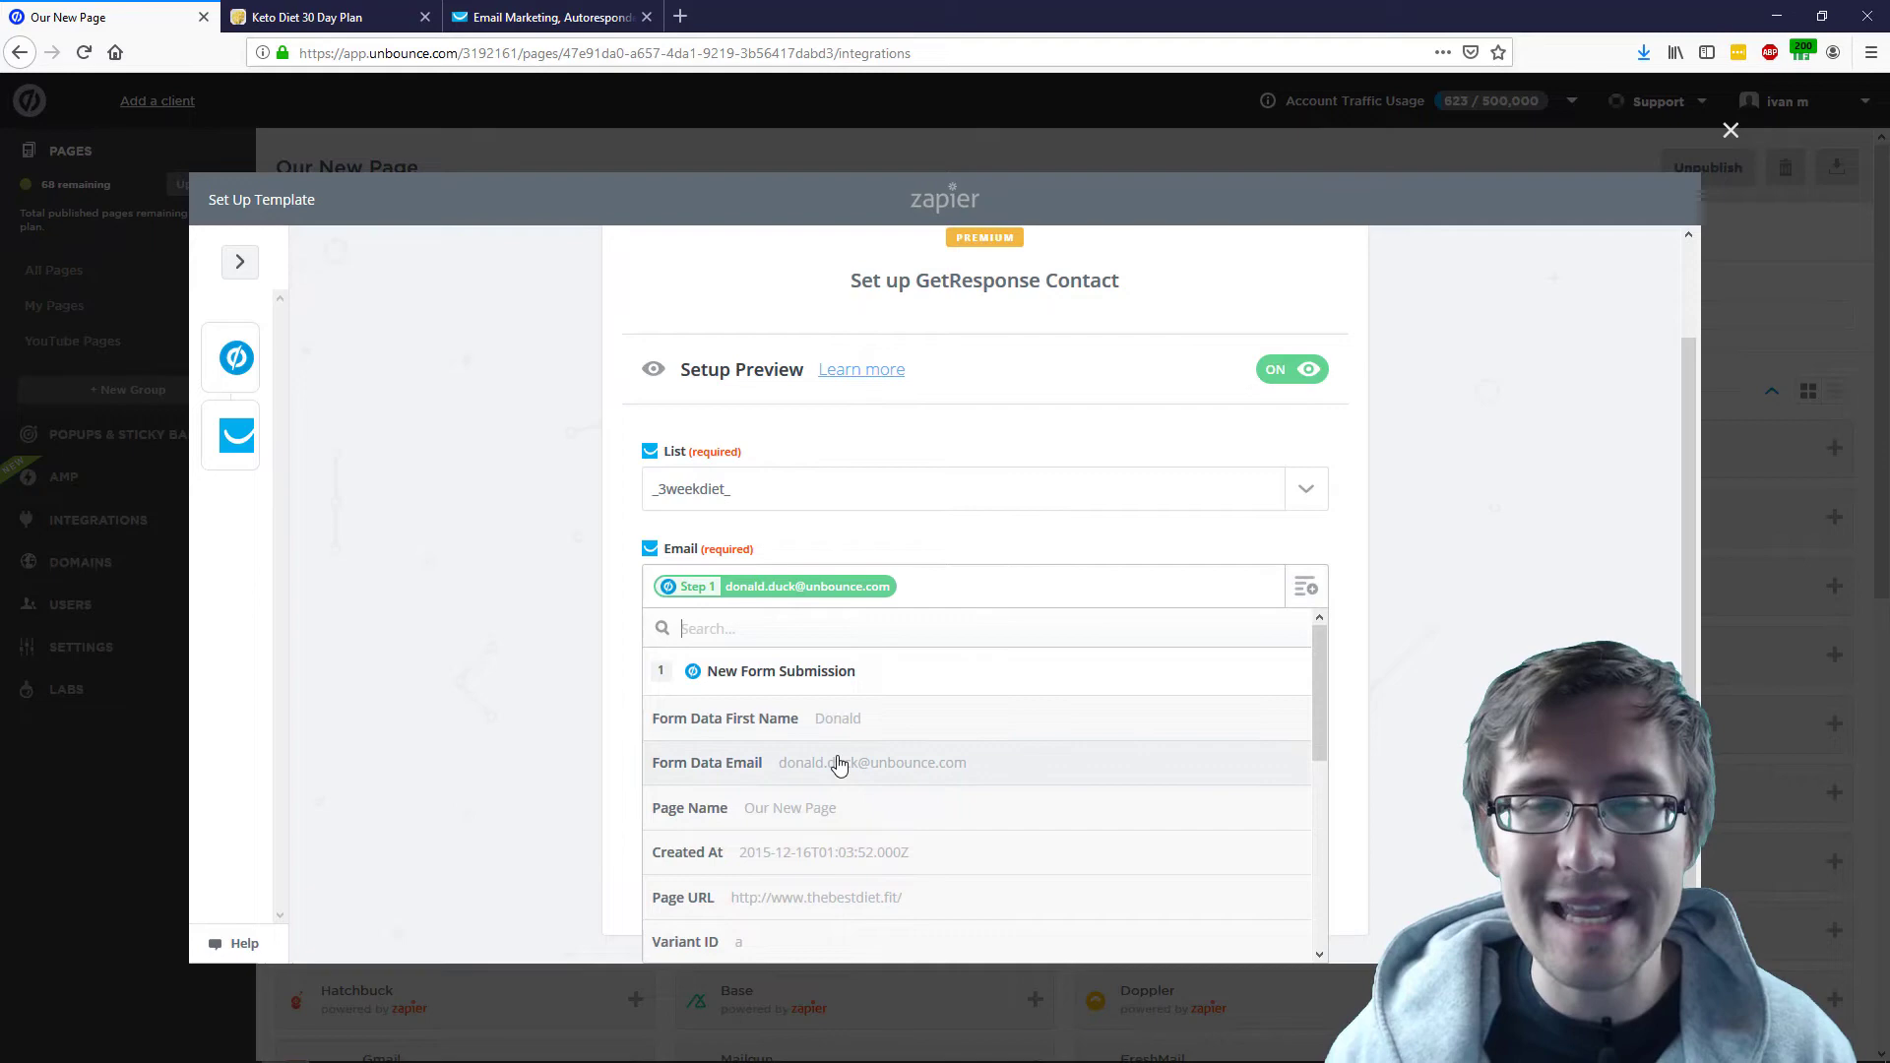
left_click(455, 690)
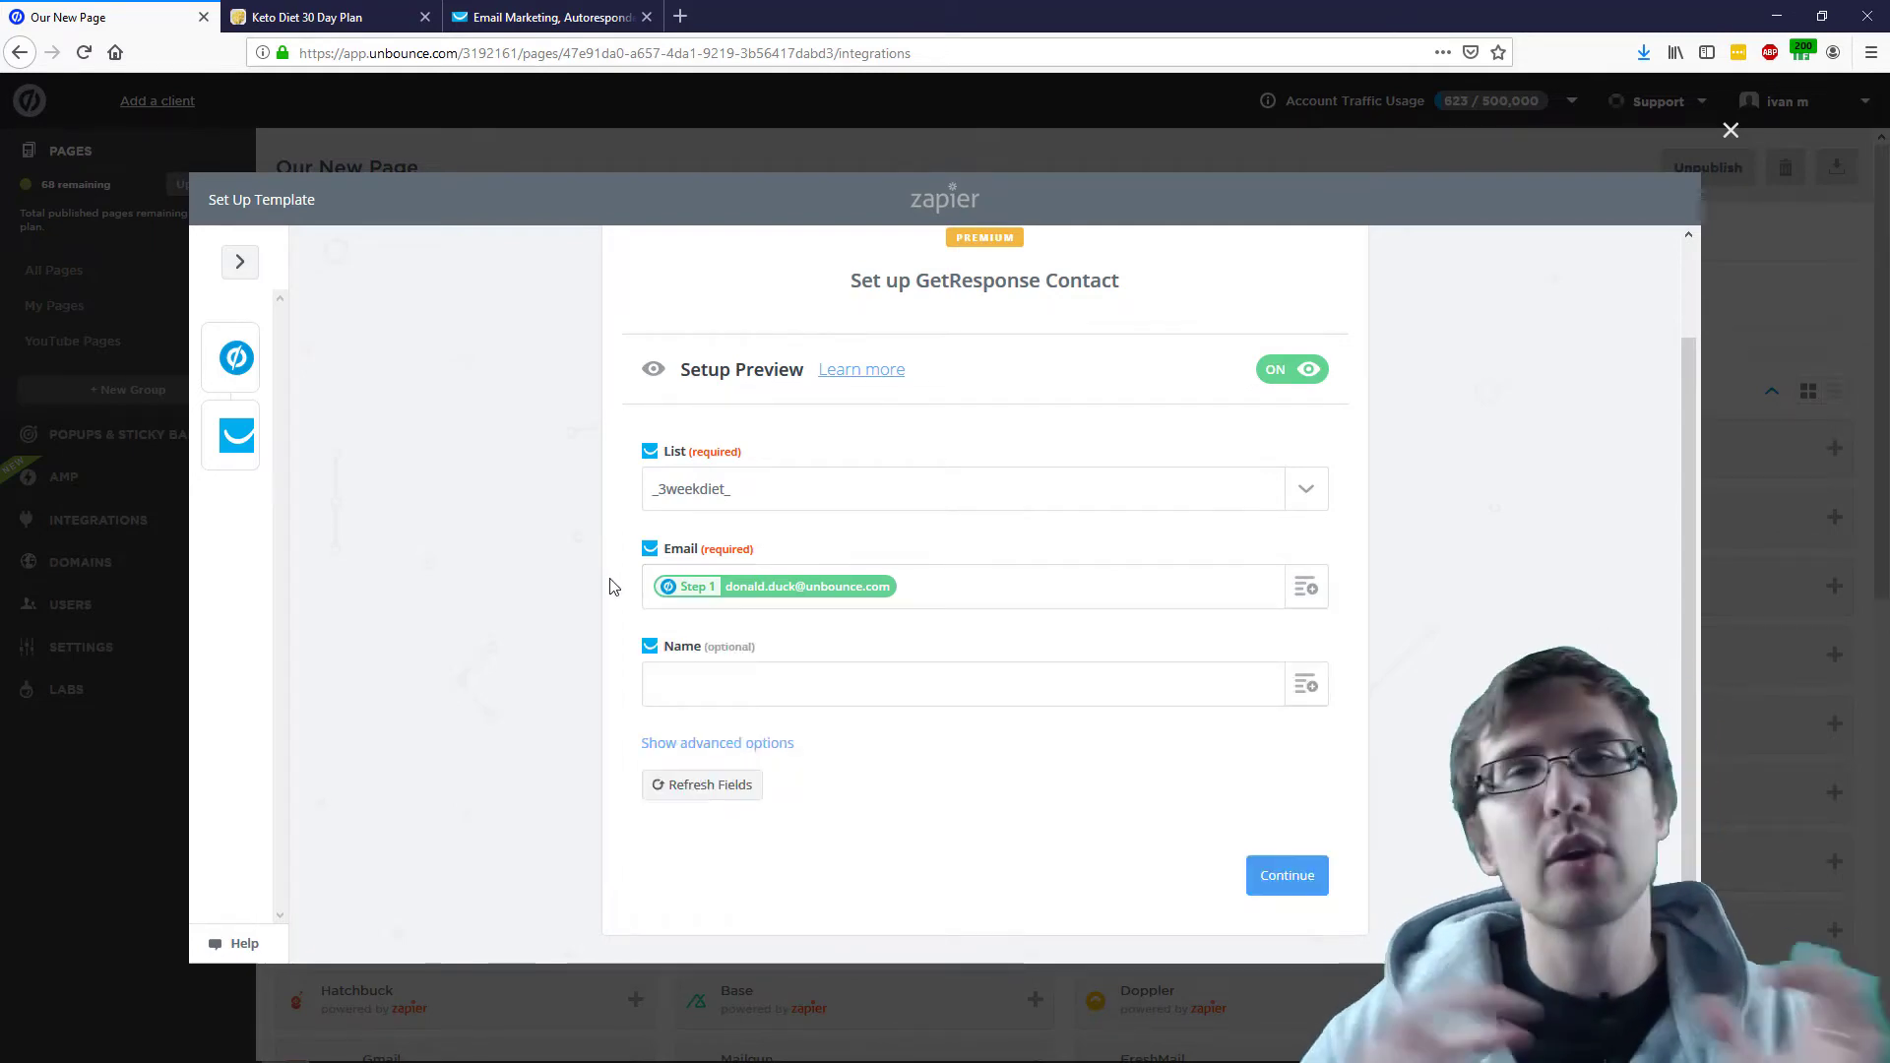
scroll(1236, 591, "down", 1)
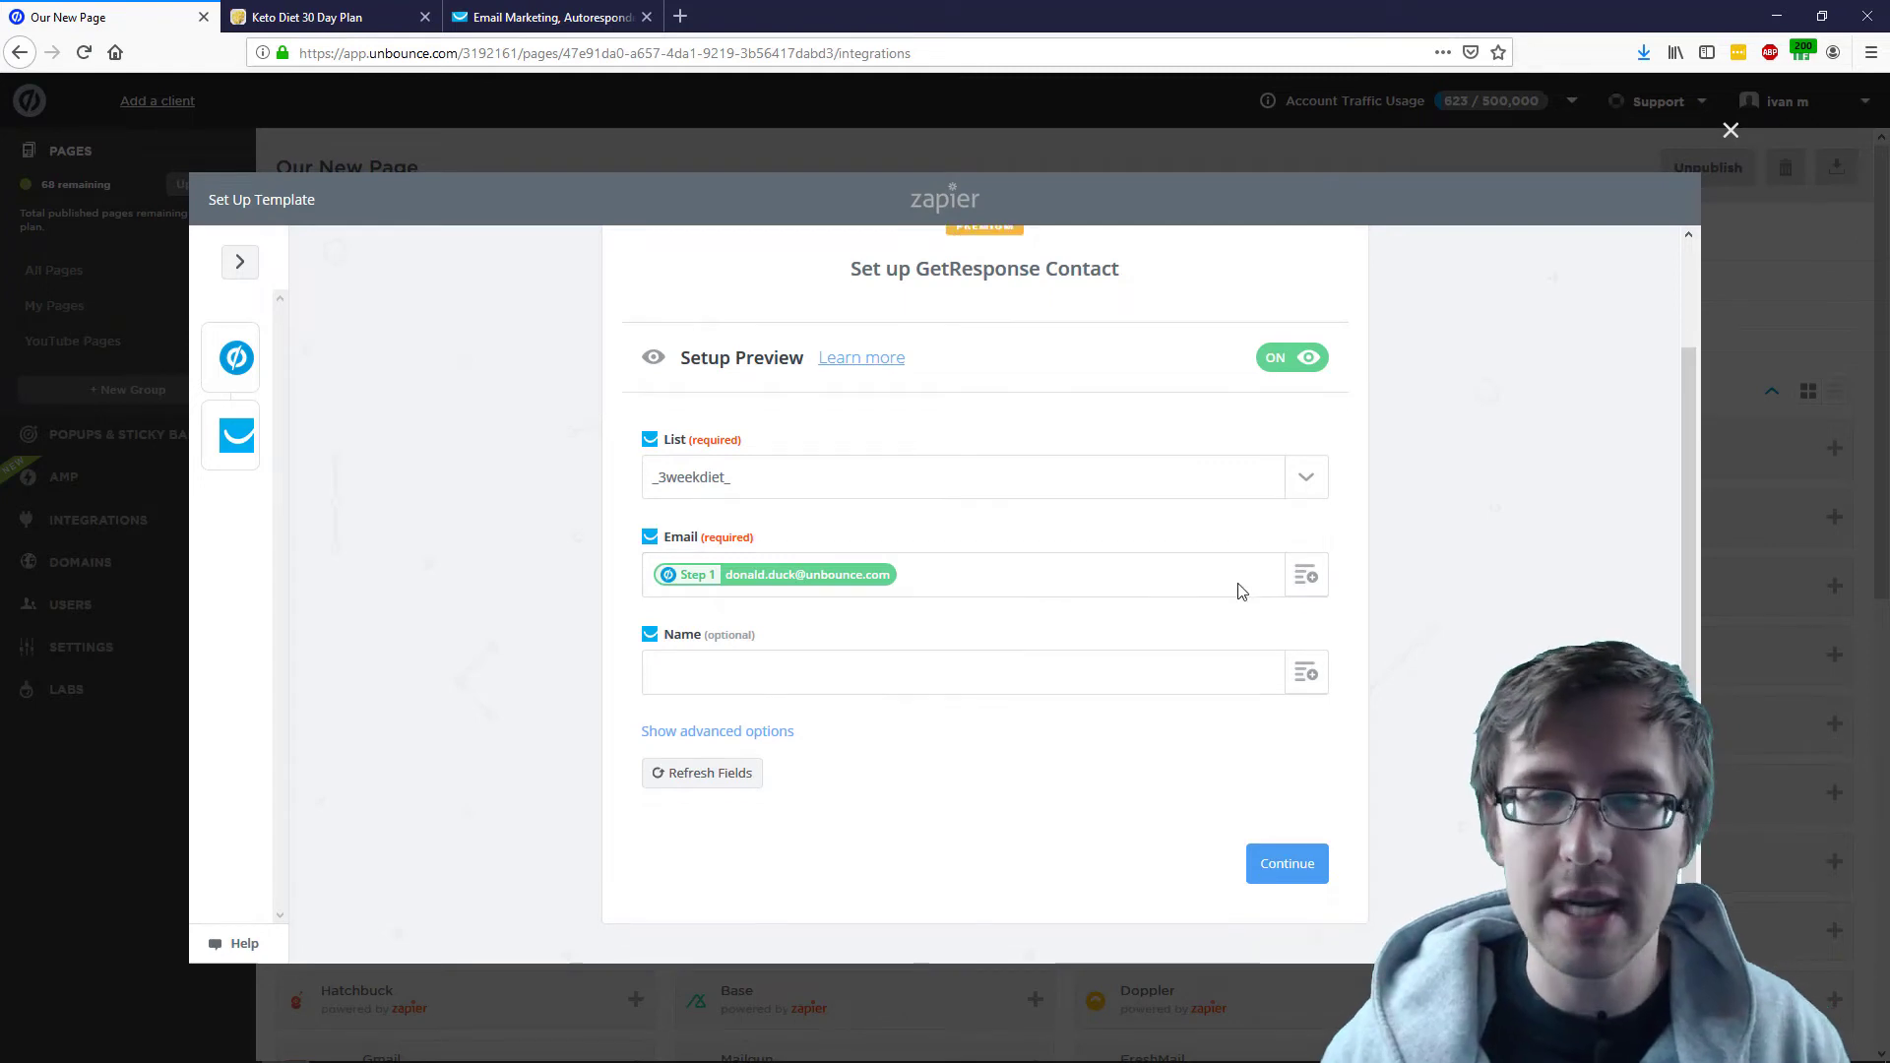
left_click(1314, 660)
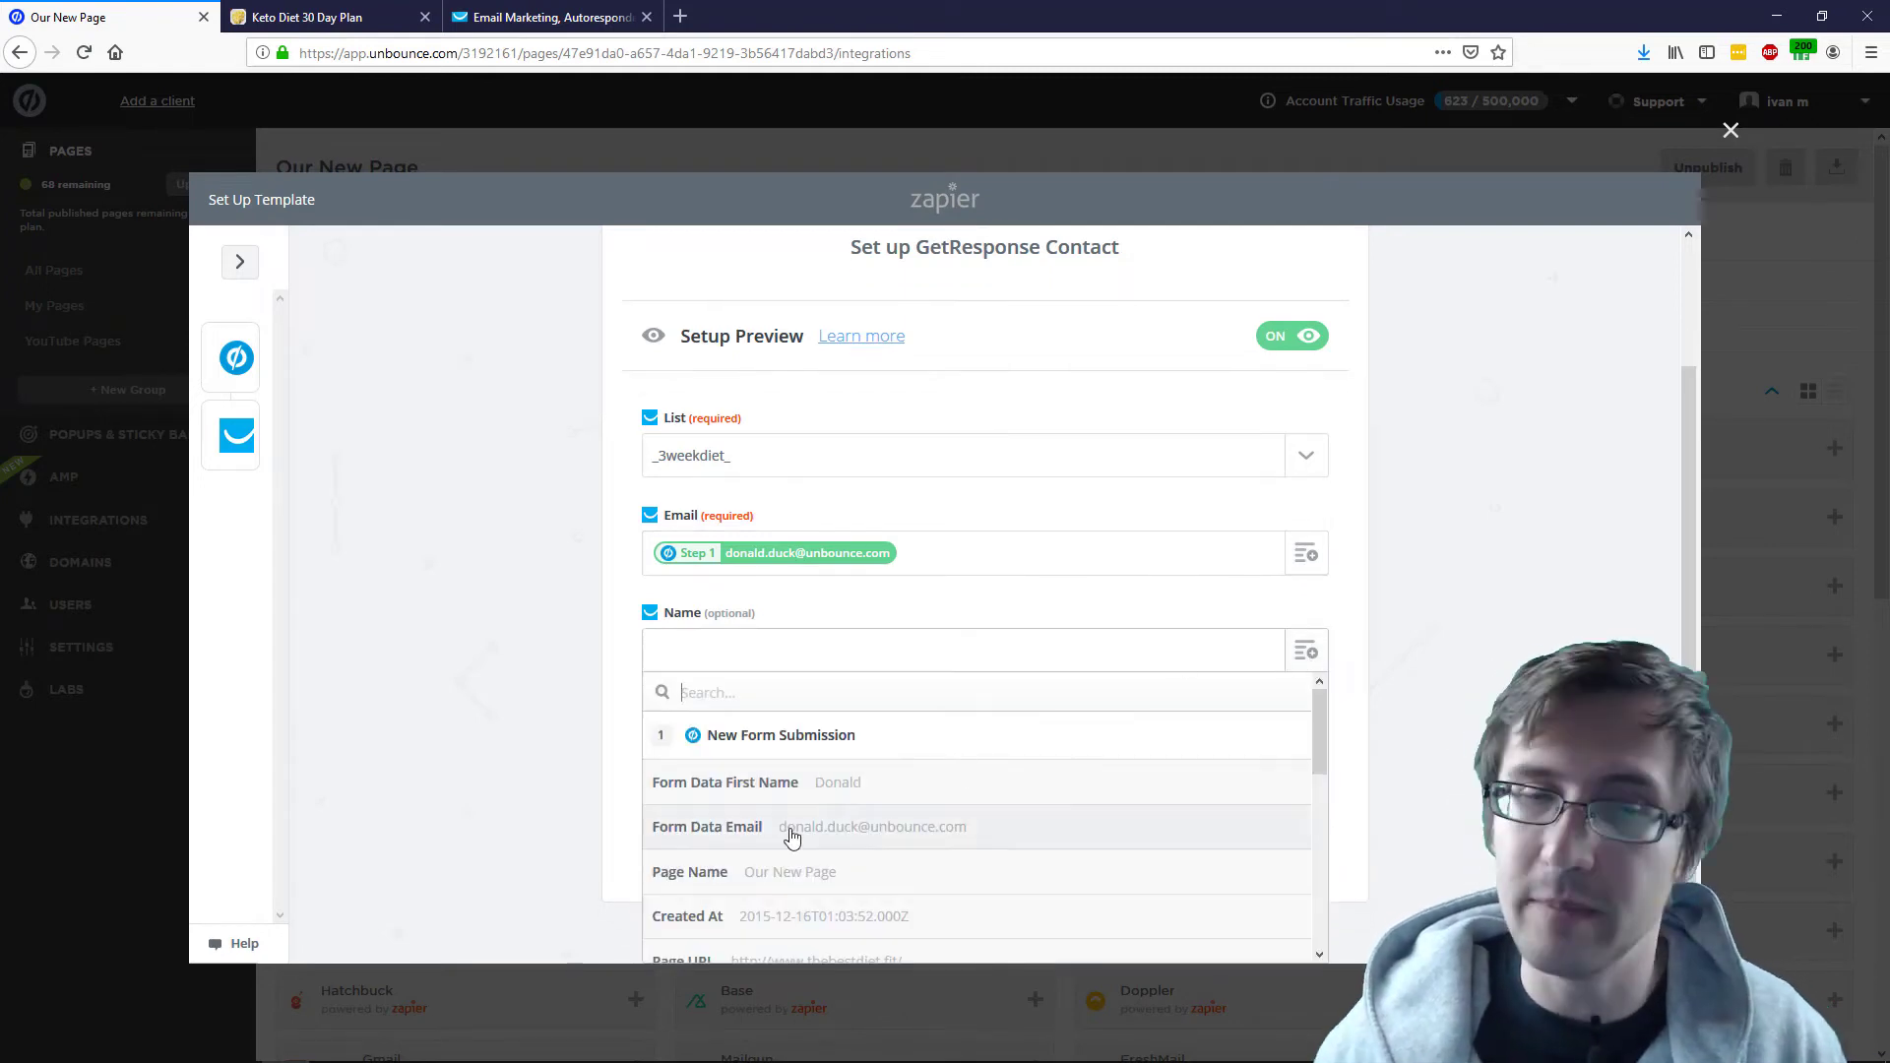
left_click(788, 782)
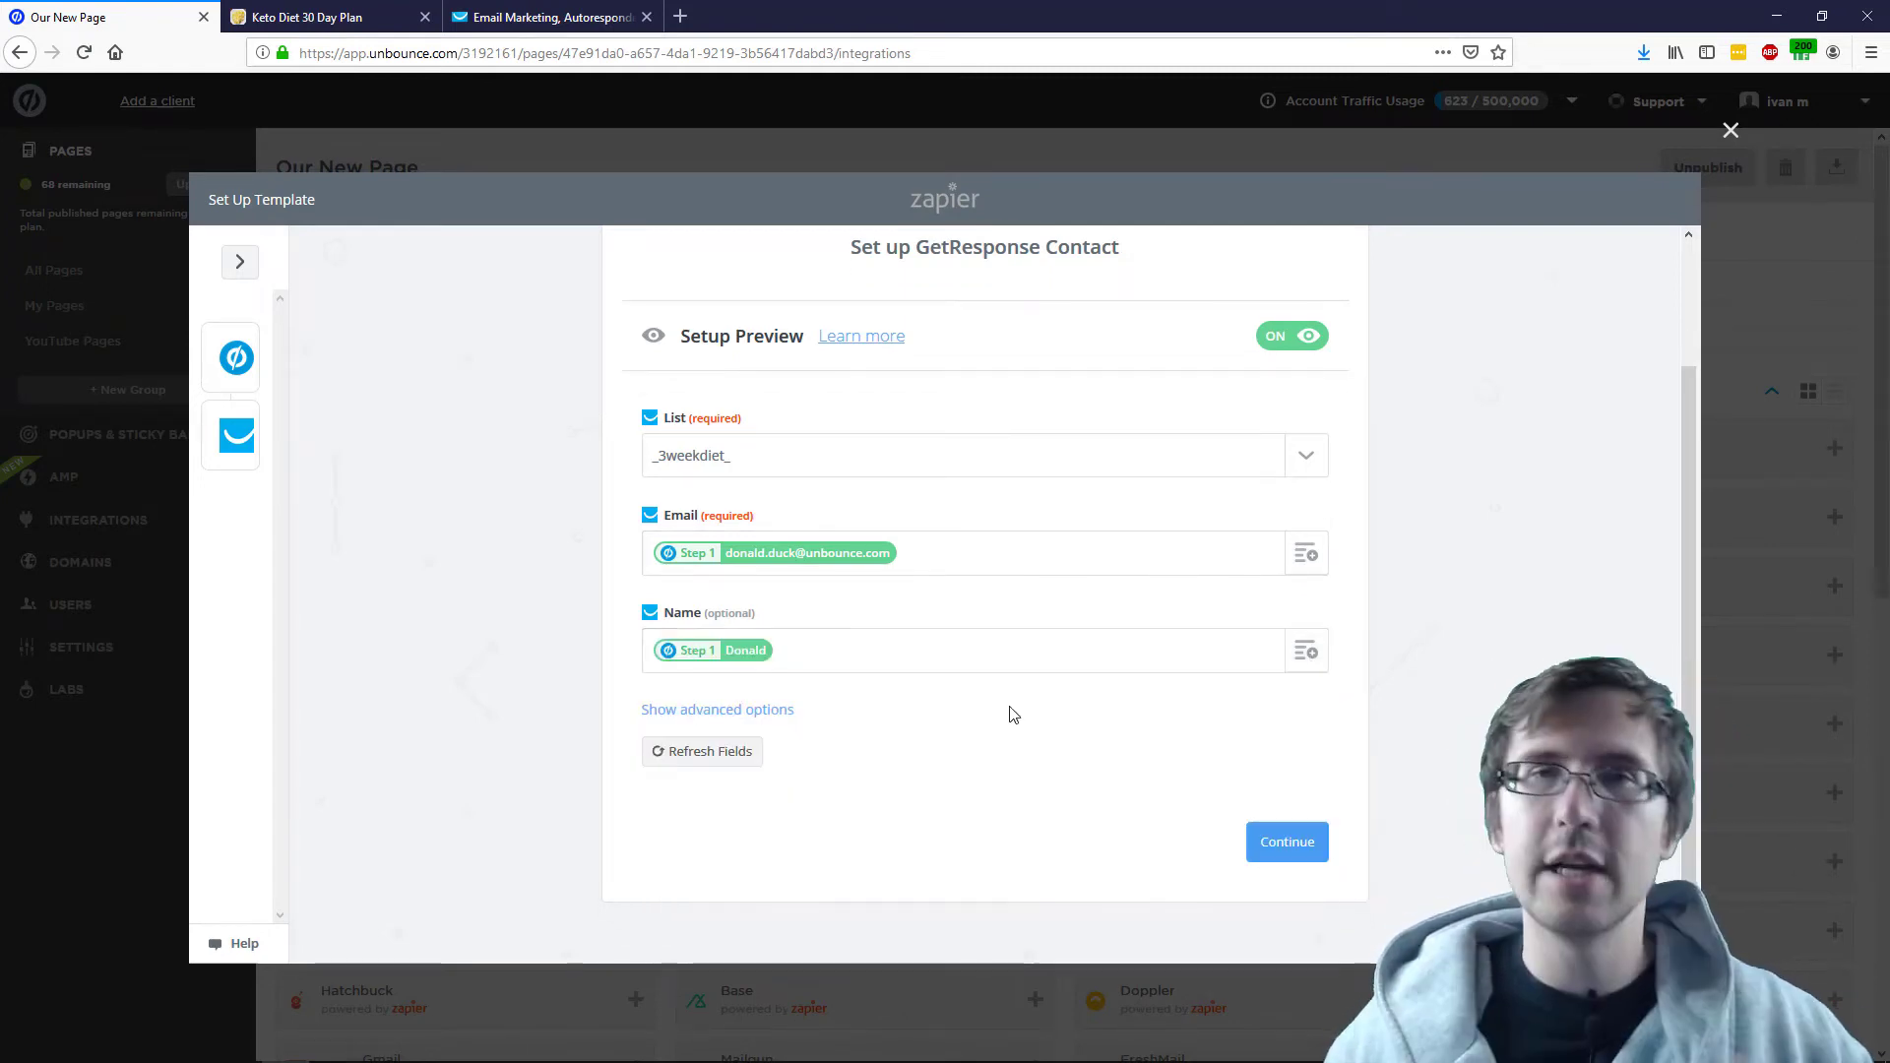
Review the optional age and city fields against the landing page form, leaving them unmapped.
left_click(714, 721)
scroll(797, 679, "down", 5)
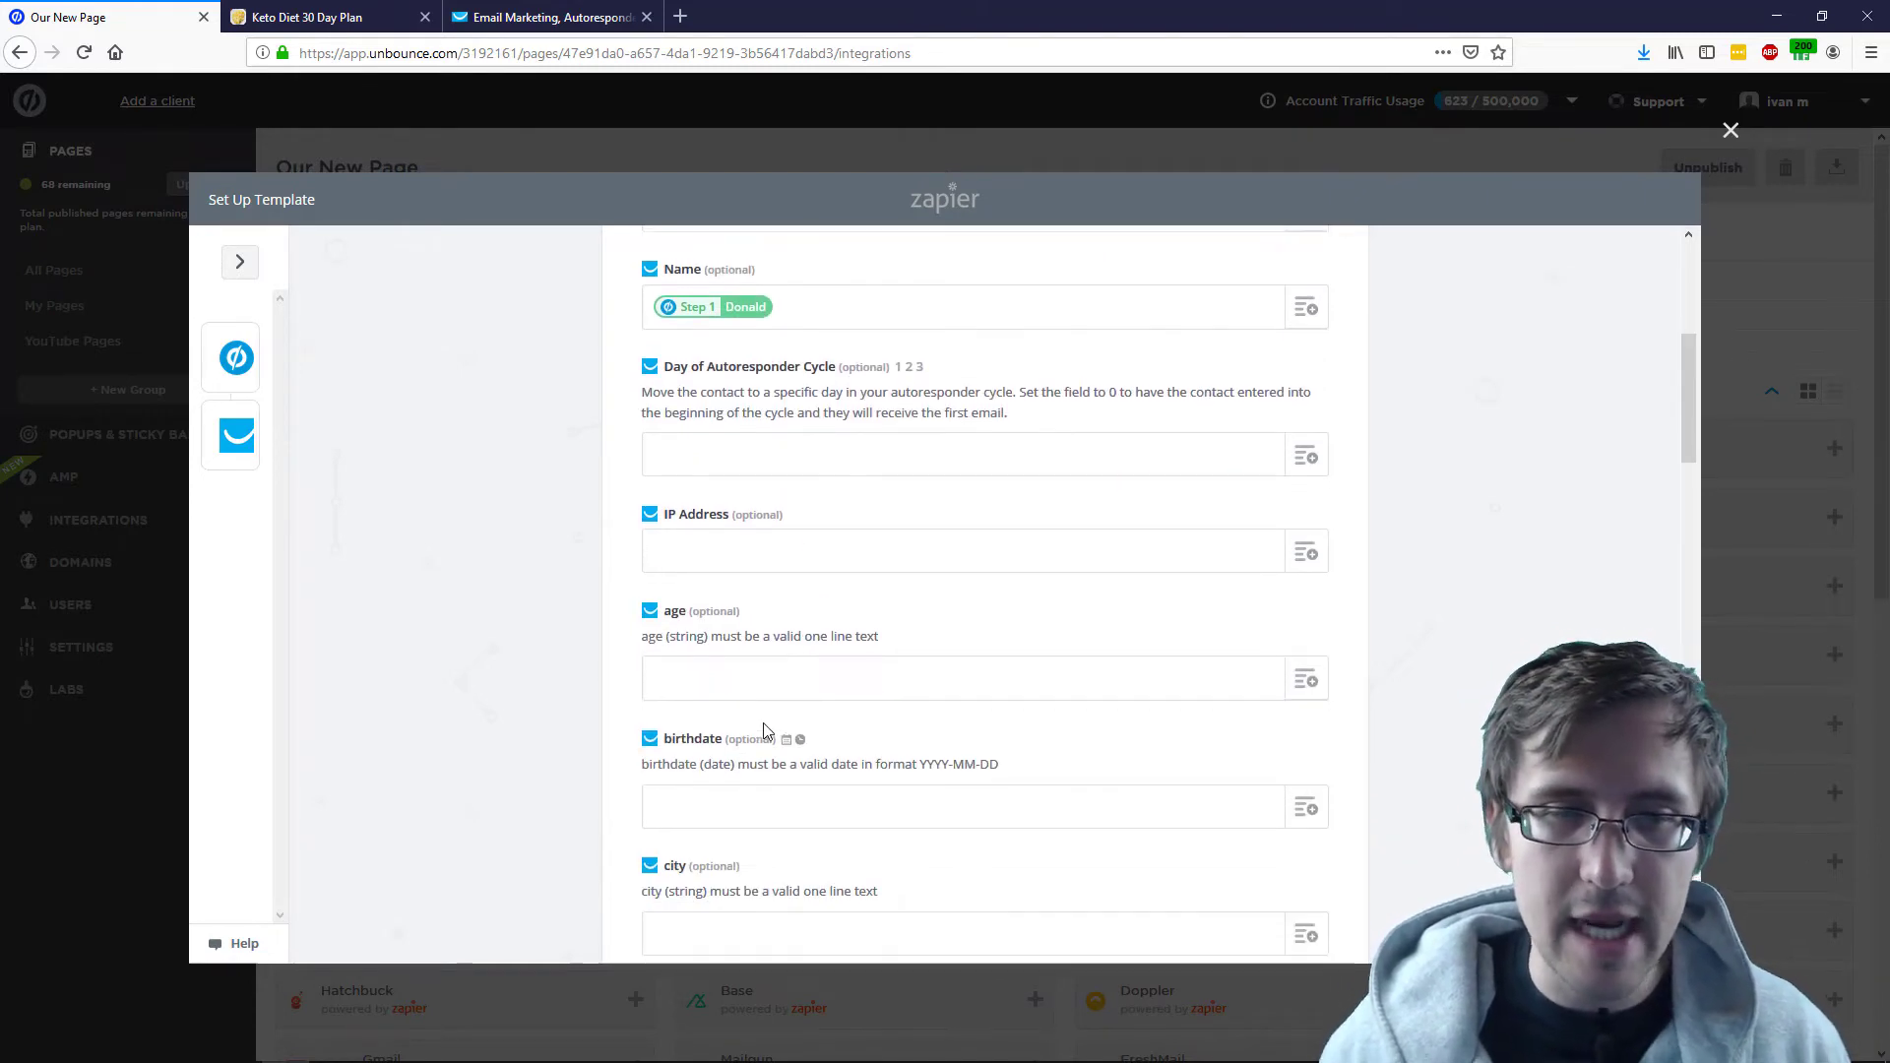
left_click(339, 12)
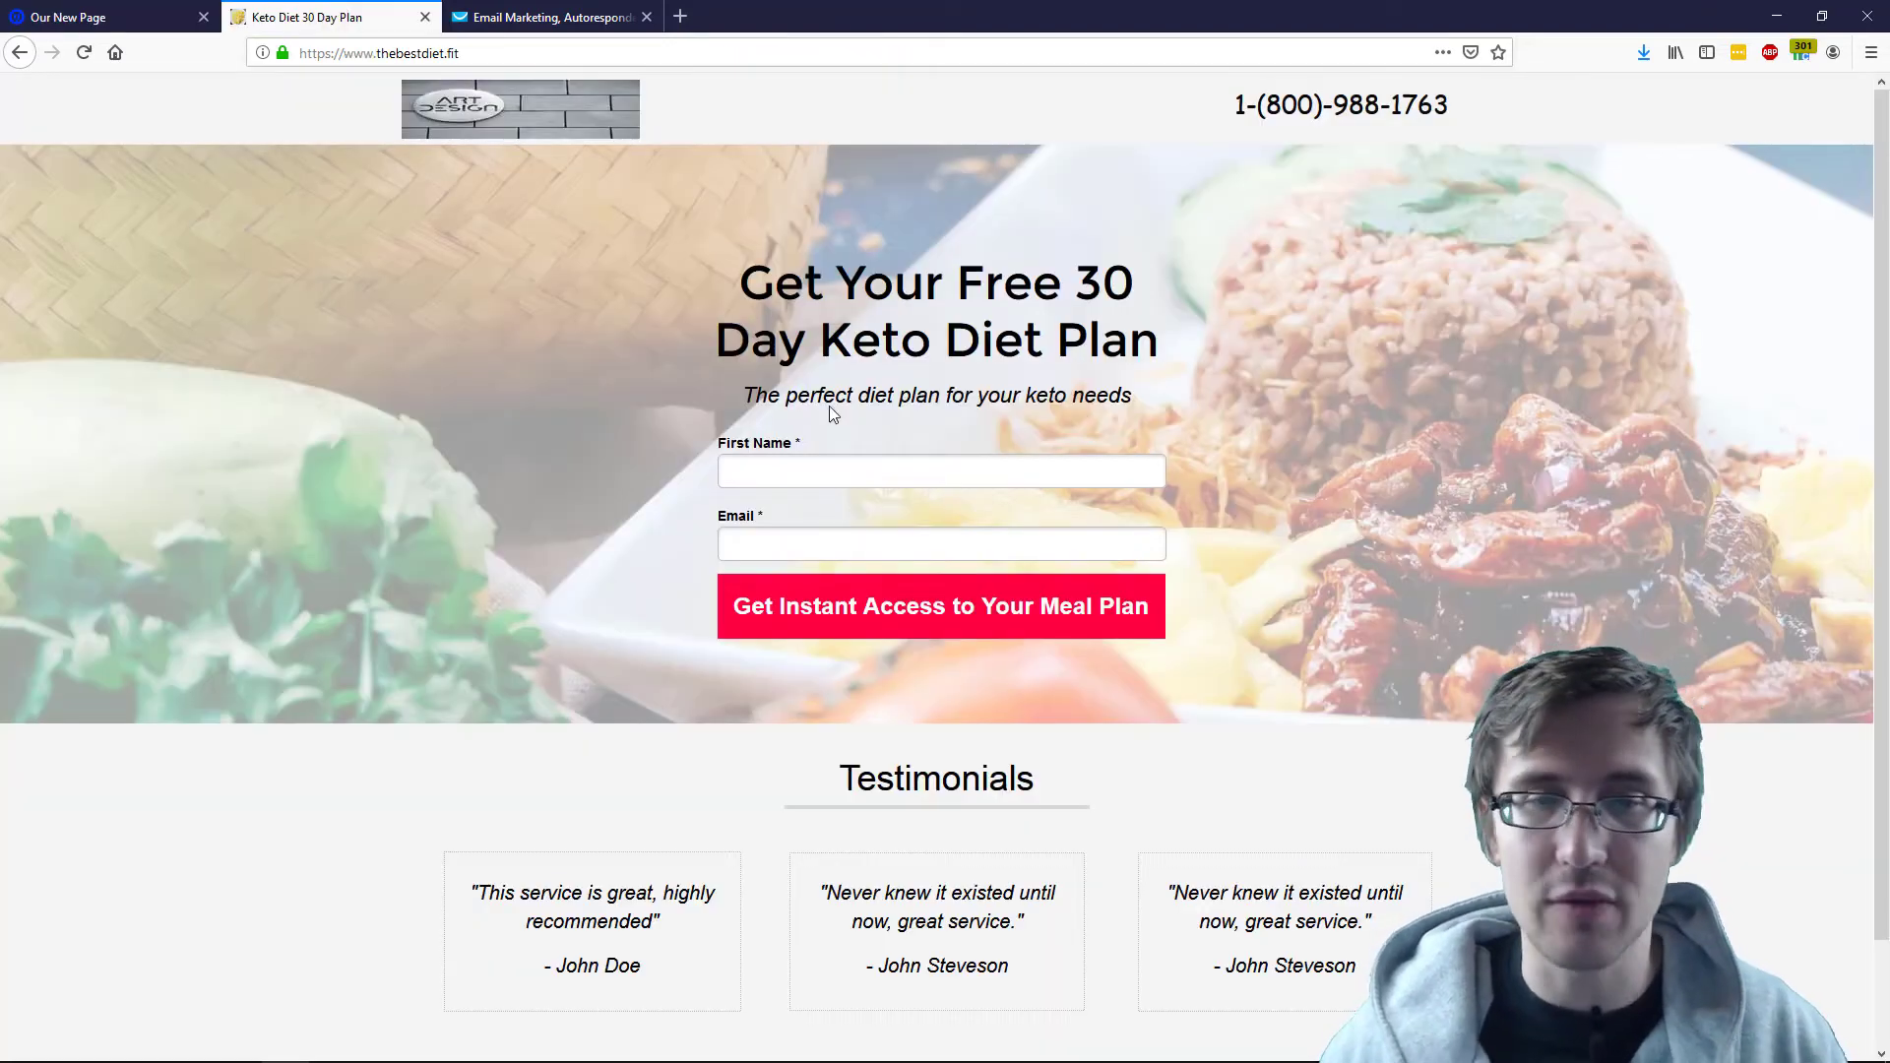
left_click(88, 17)
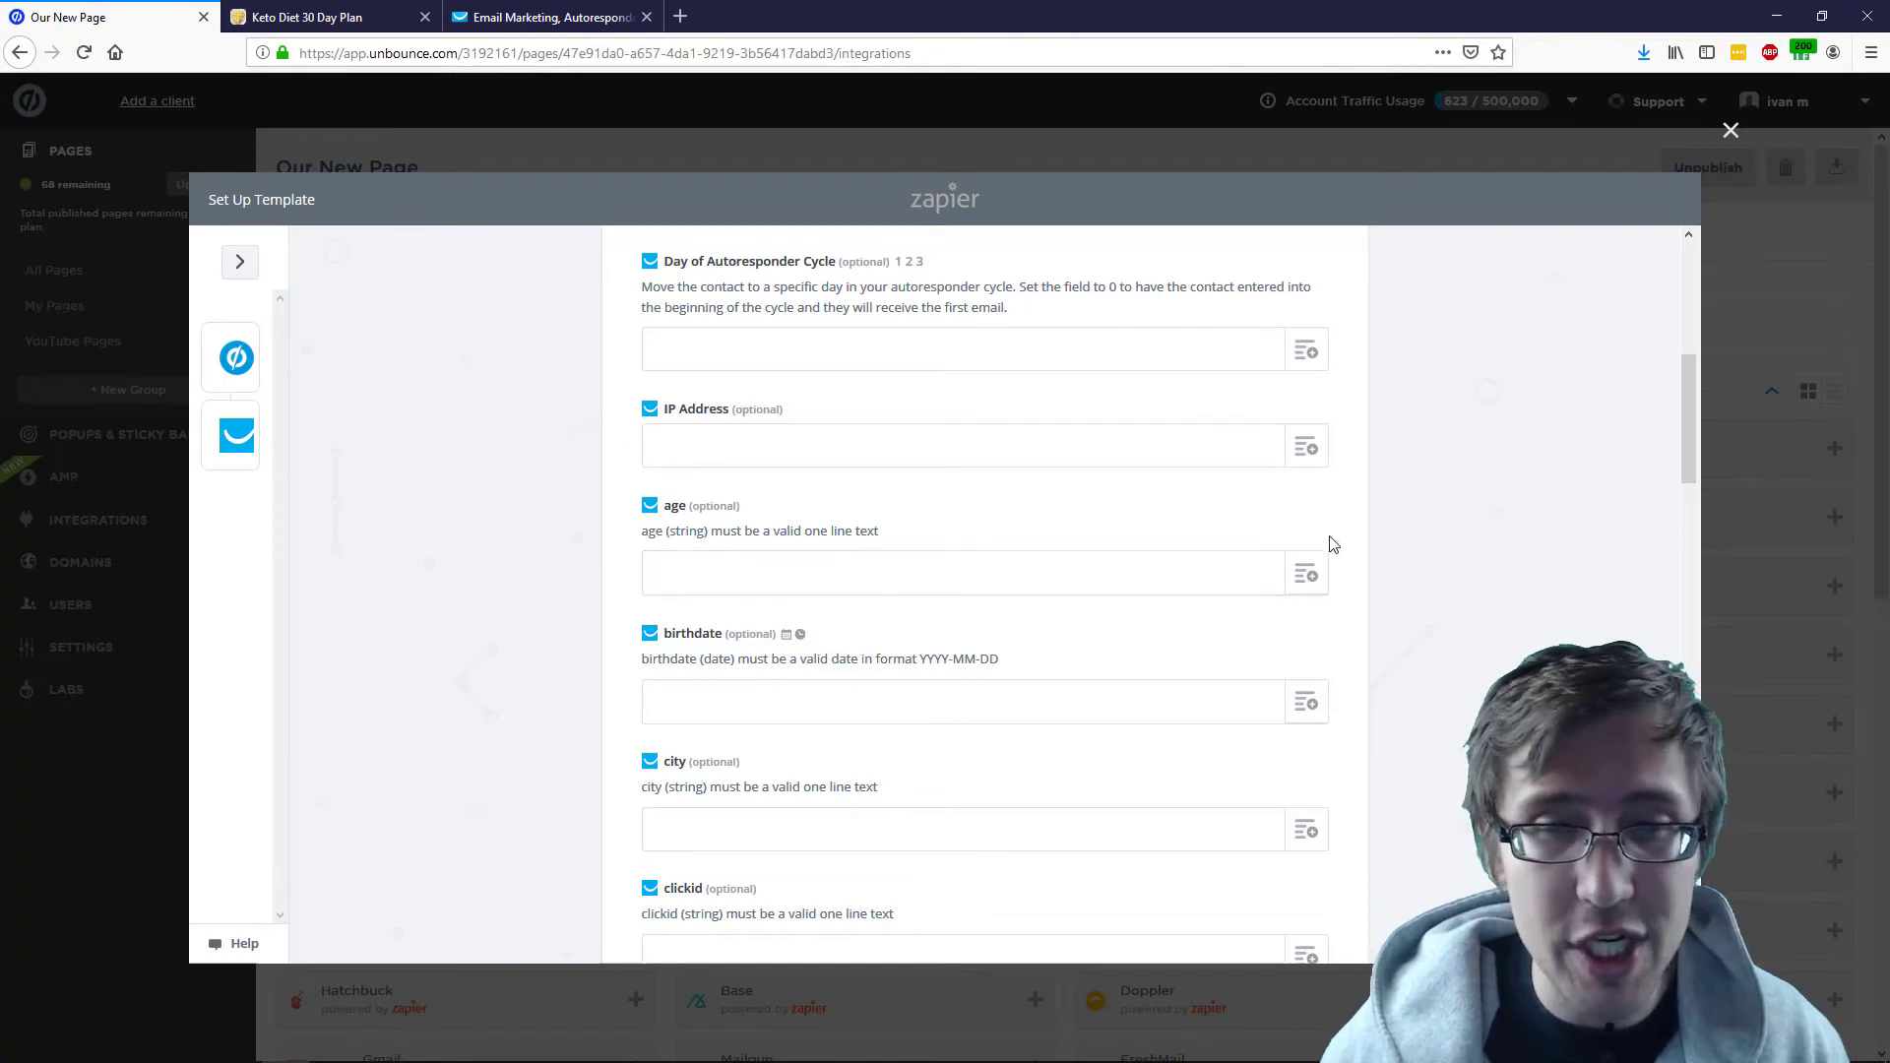
left_click(1305, 575)
scroll(934, 655, "down", 6)
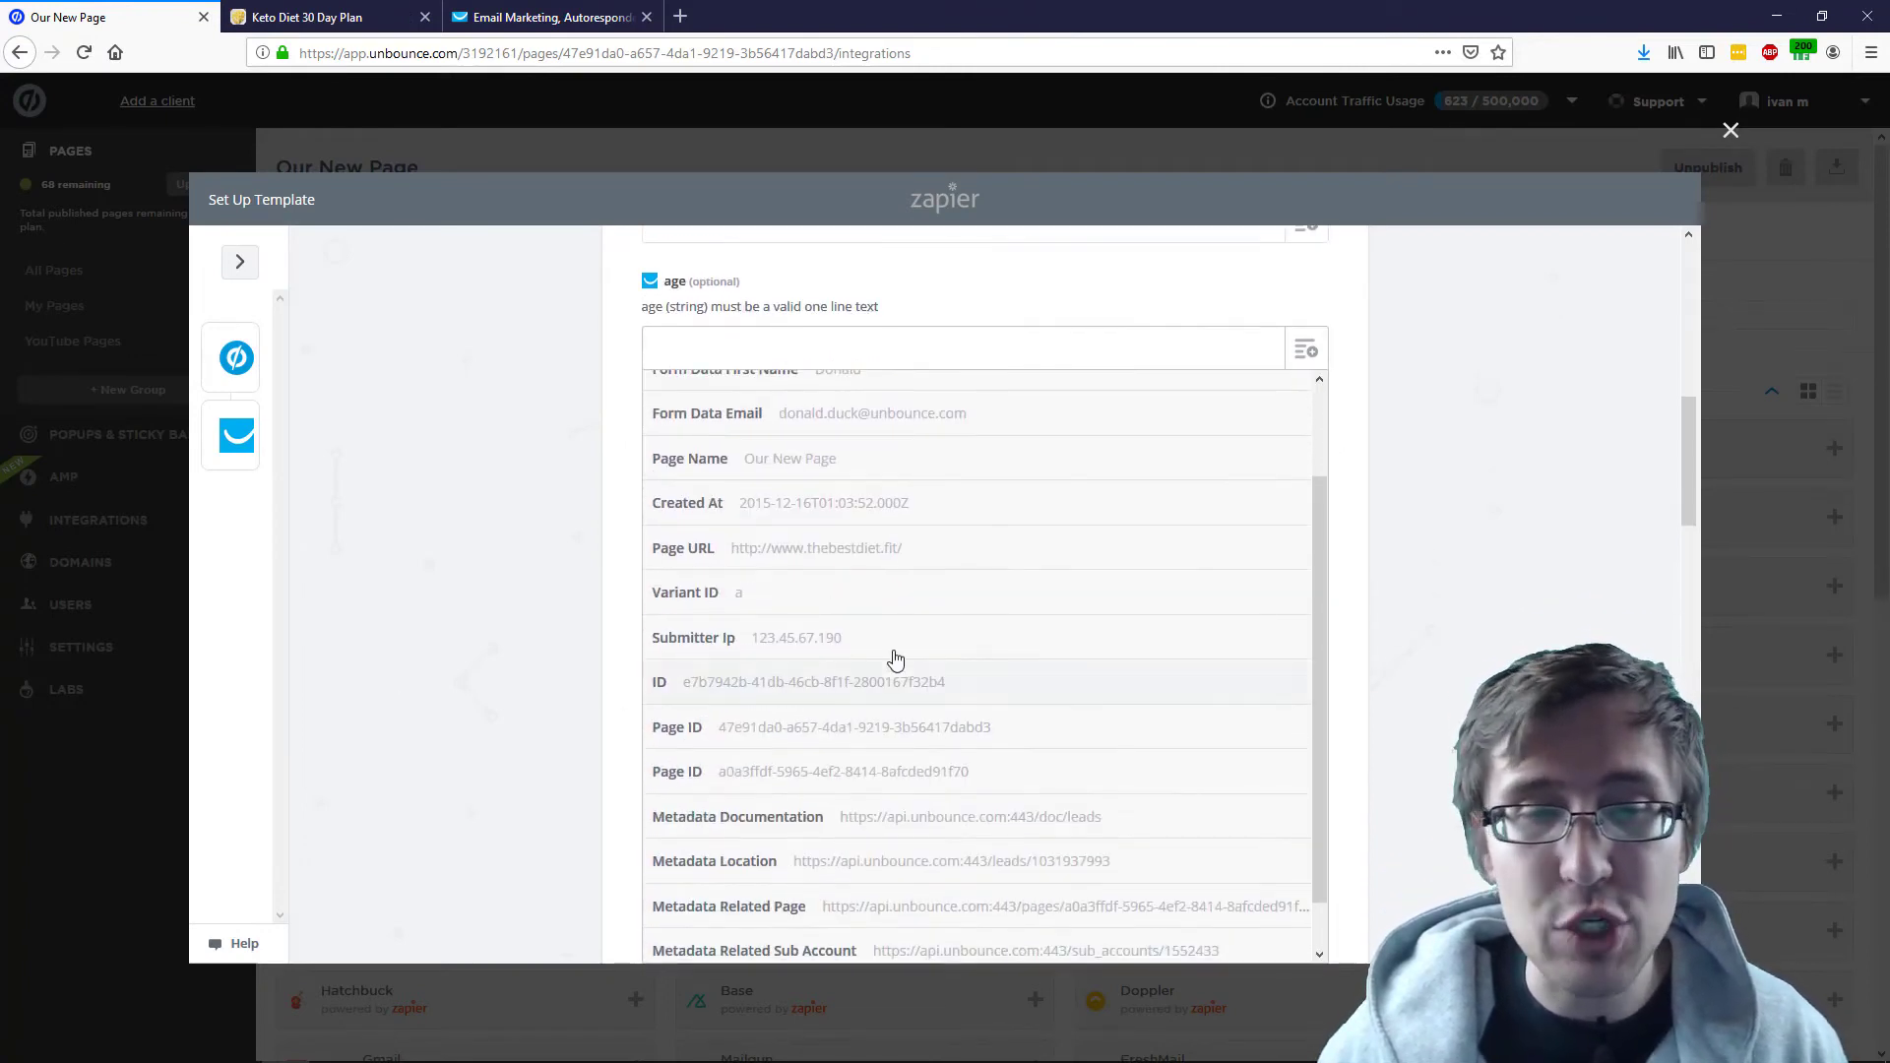
scroll(773, 642, "up", 3)
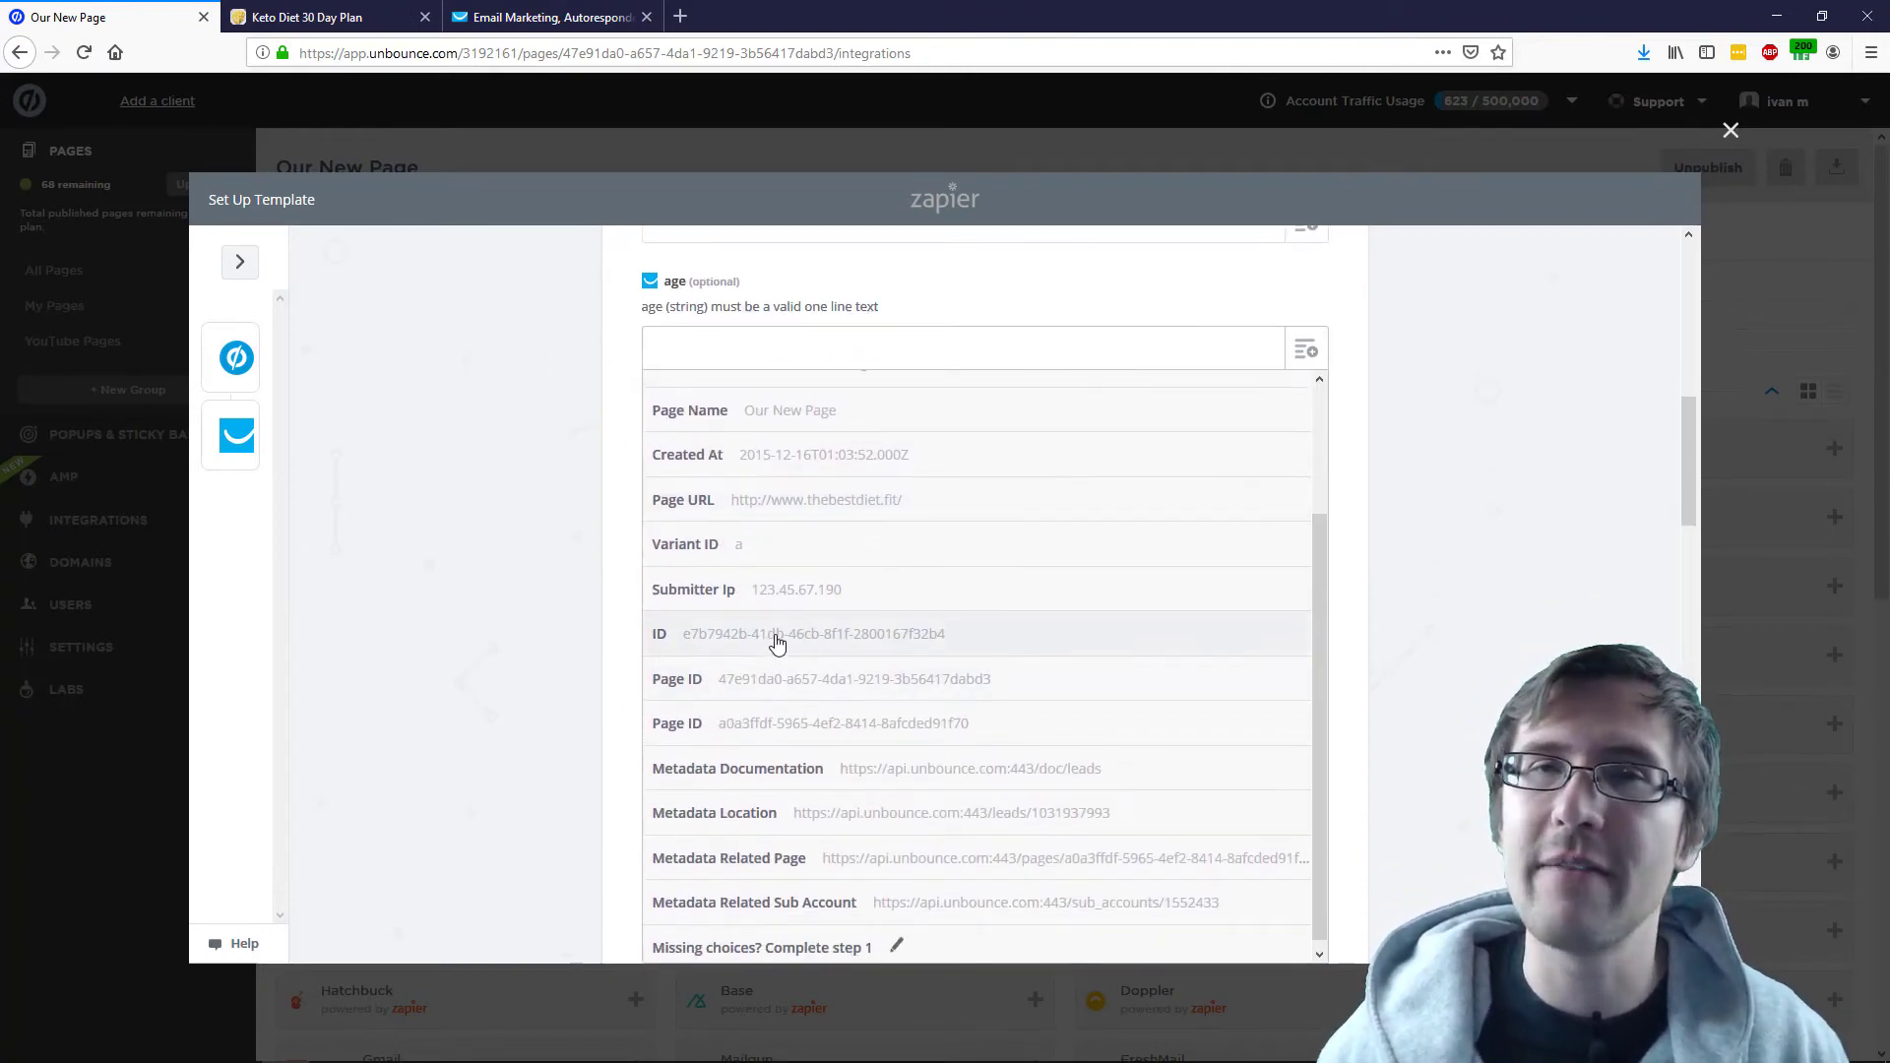
left_click(512, 545)
left_click(370, 22)
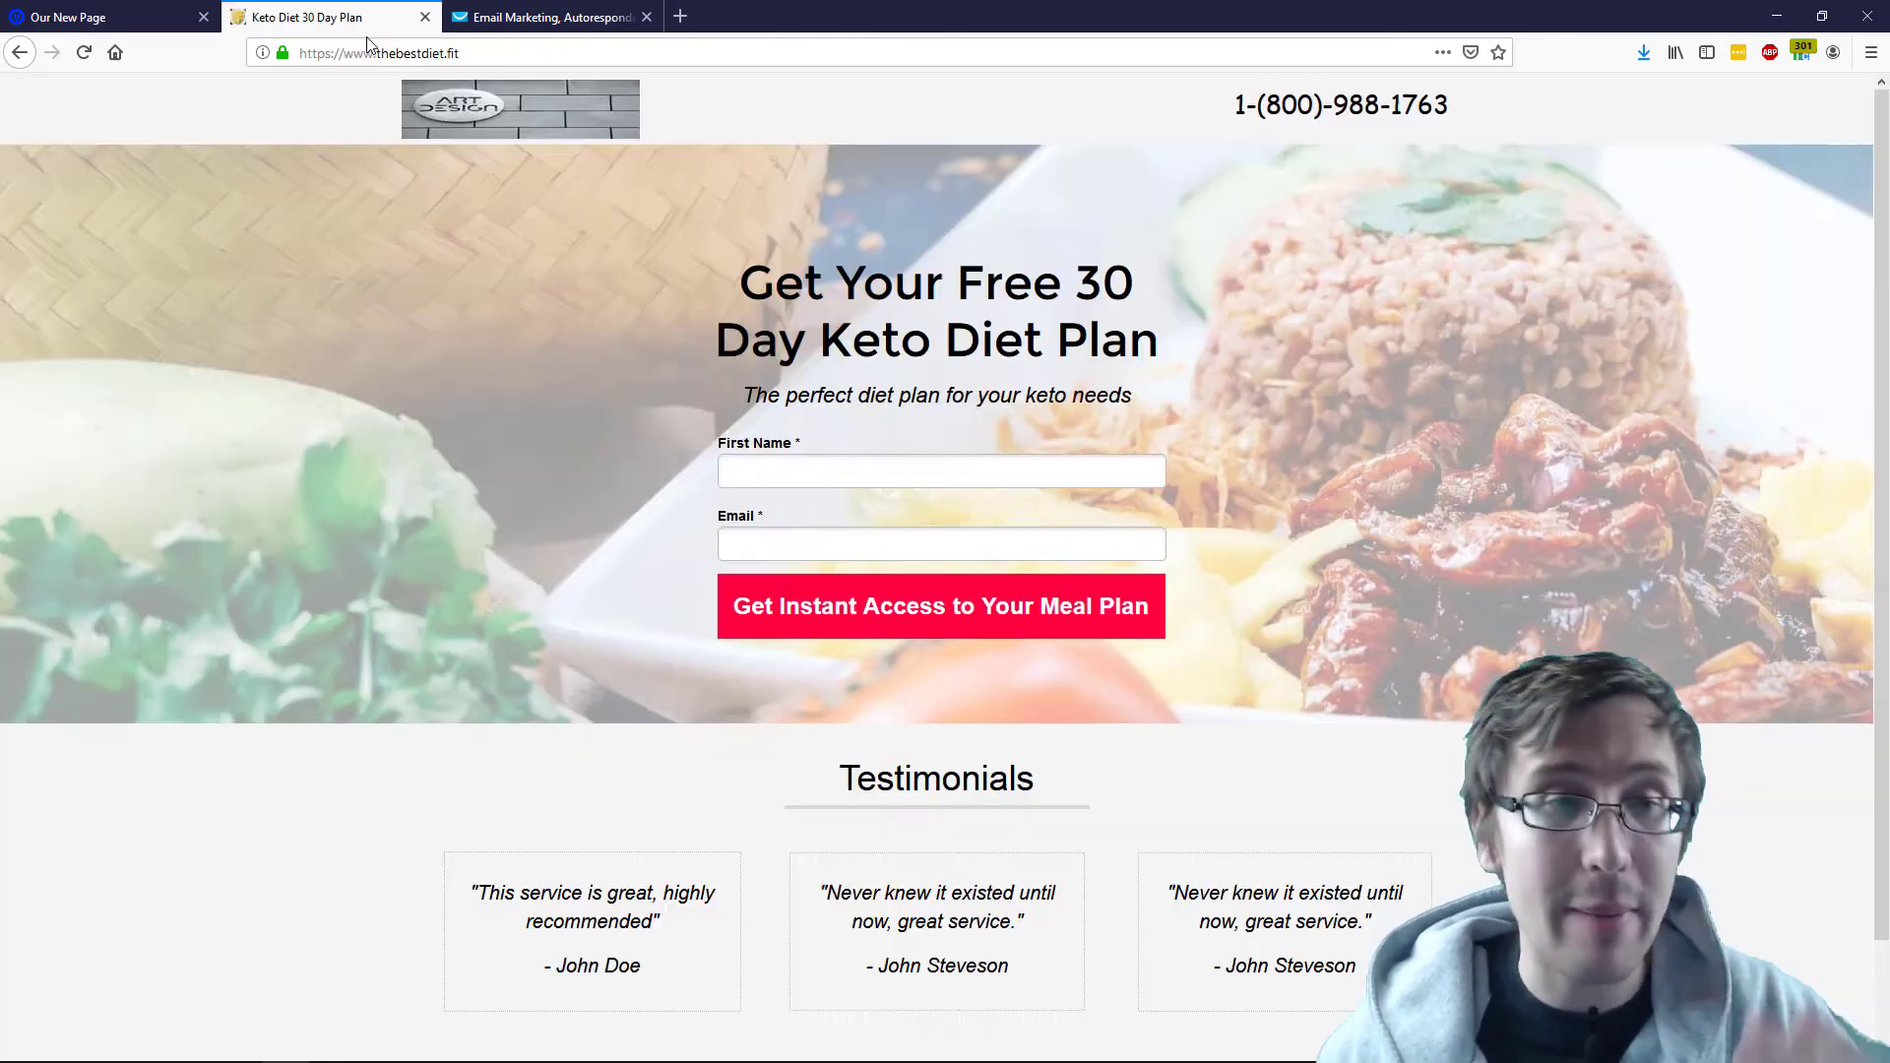
left_click(109, 16)
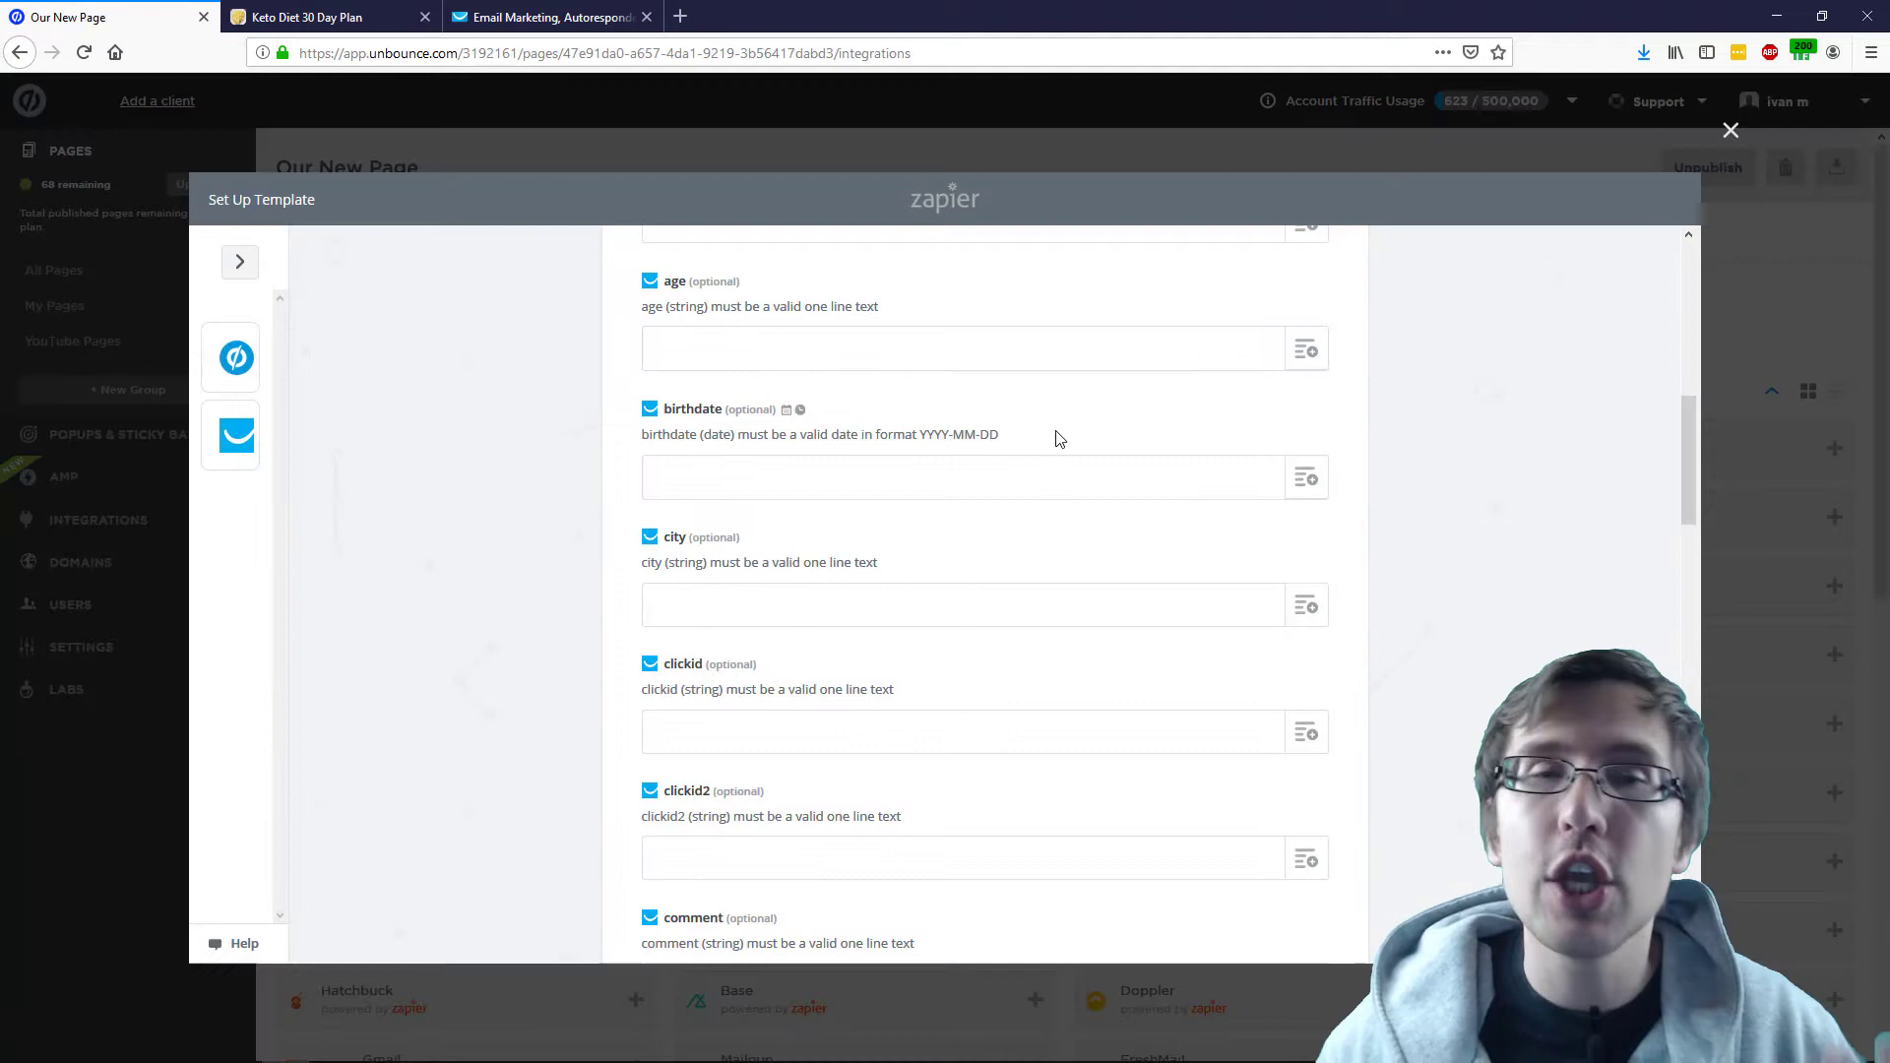
left_click(1304, 605)
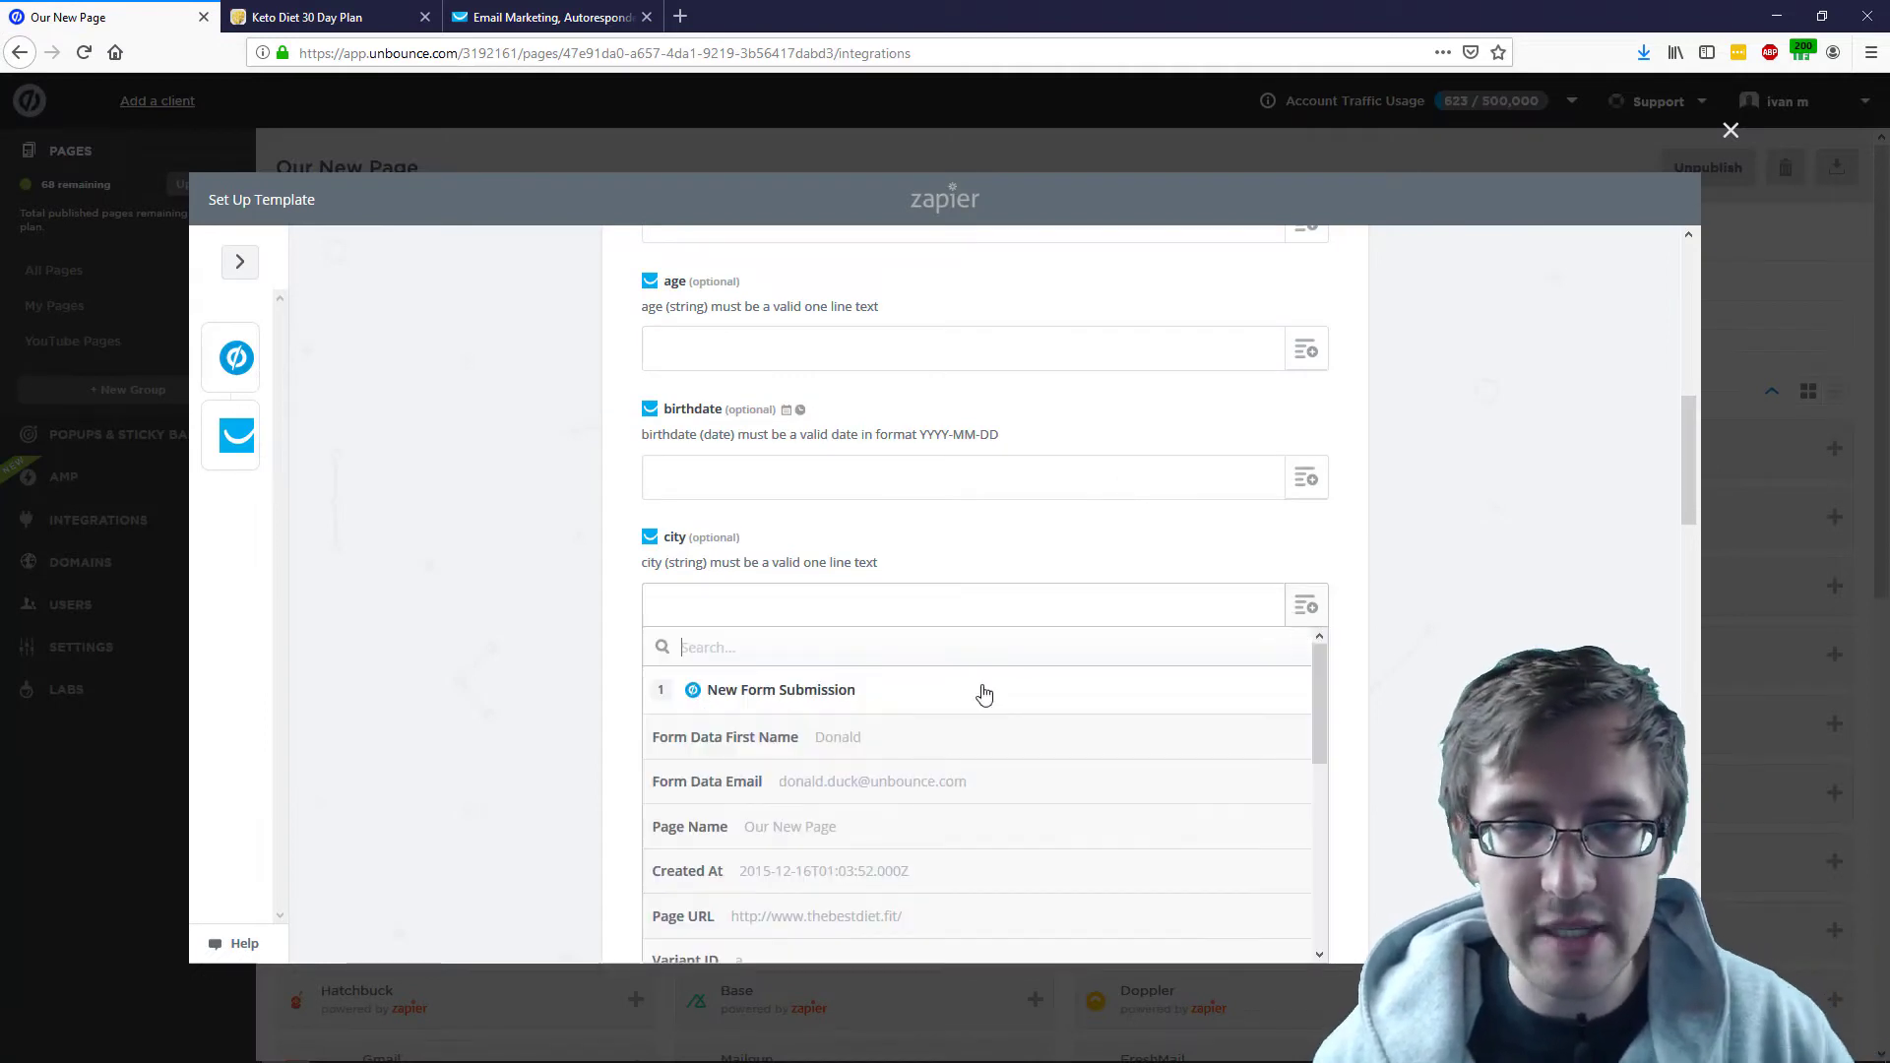
scroll(519, 759, "down", 2)
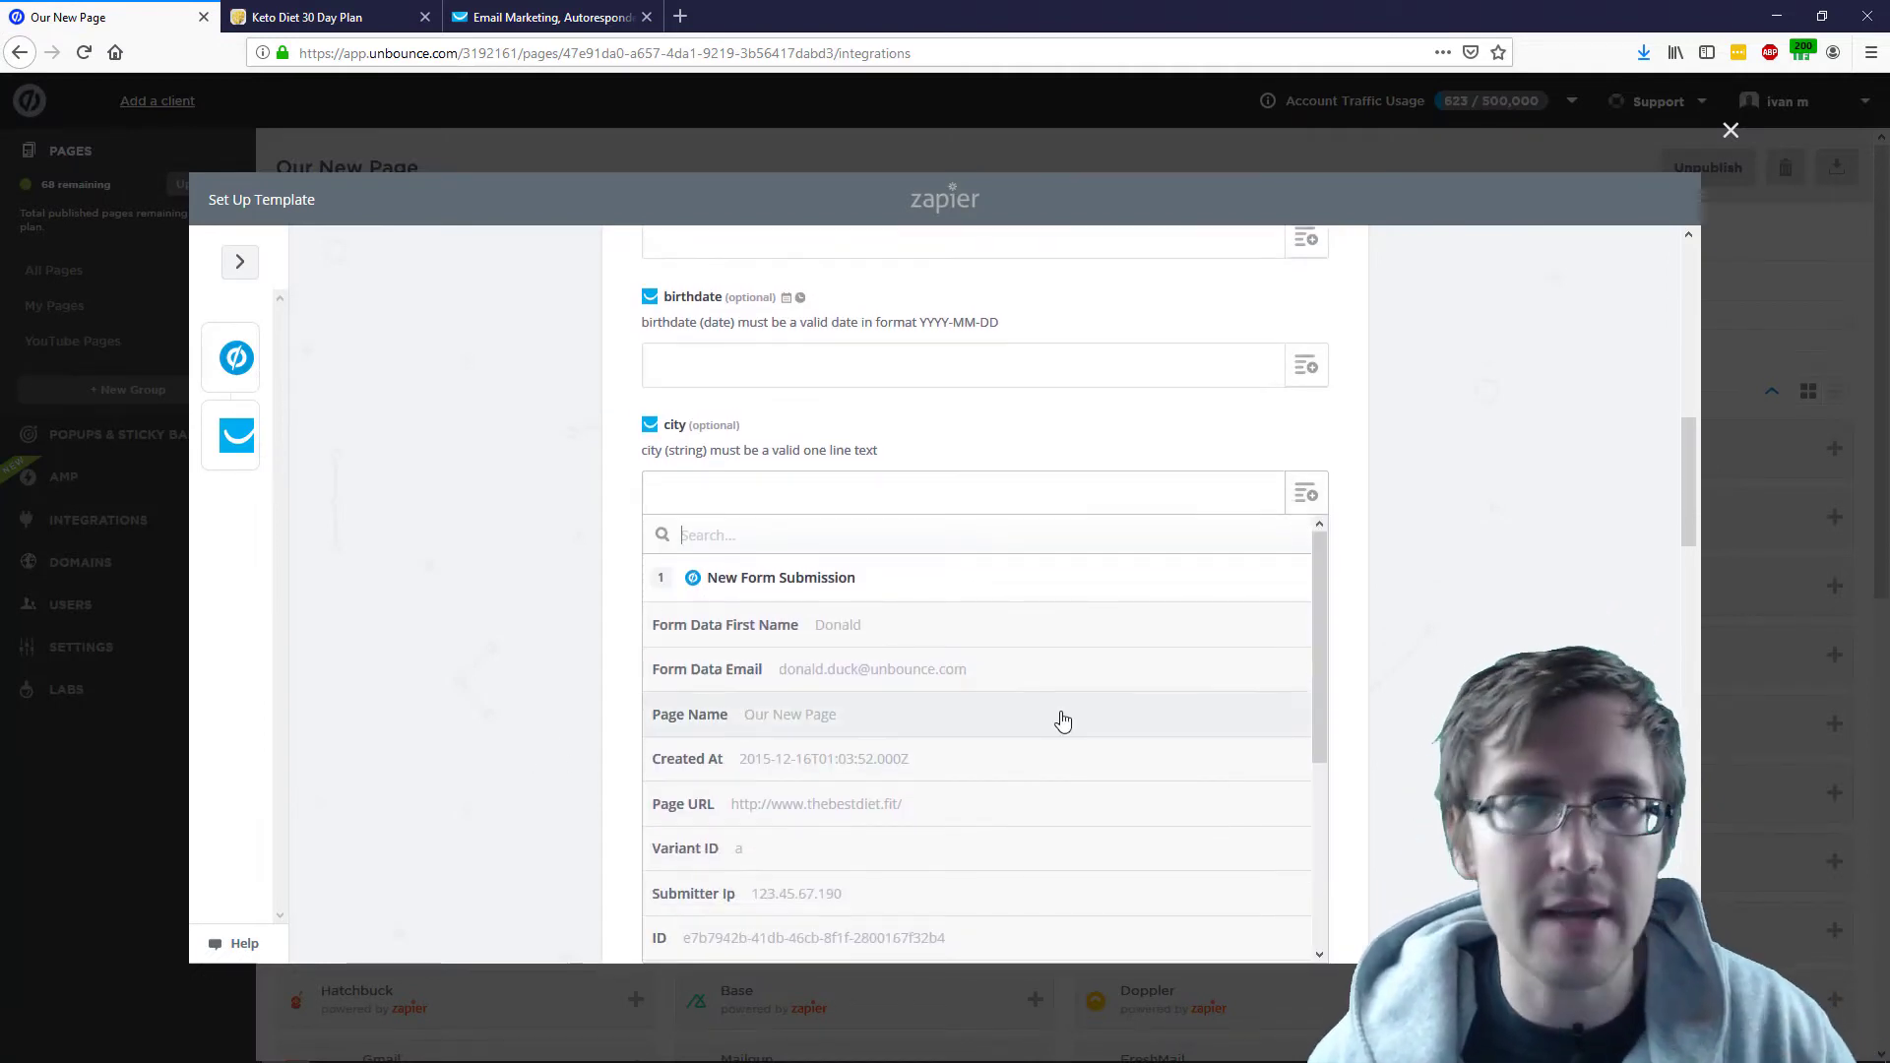
left_click(531, 628)
scroll(531, 635, "up", 4)
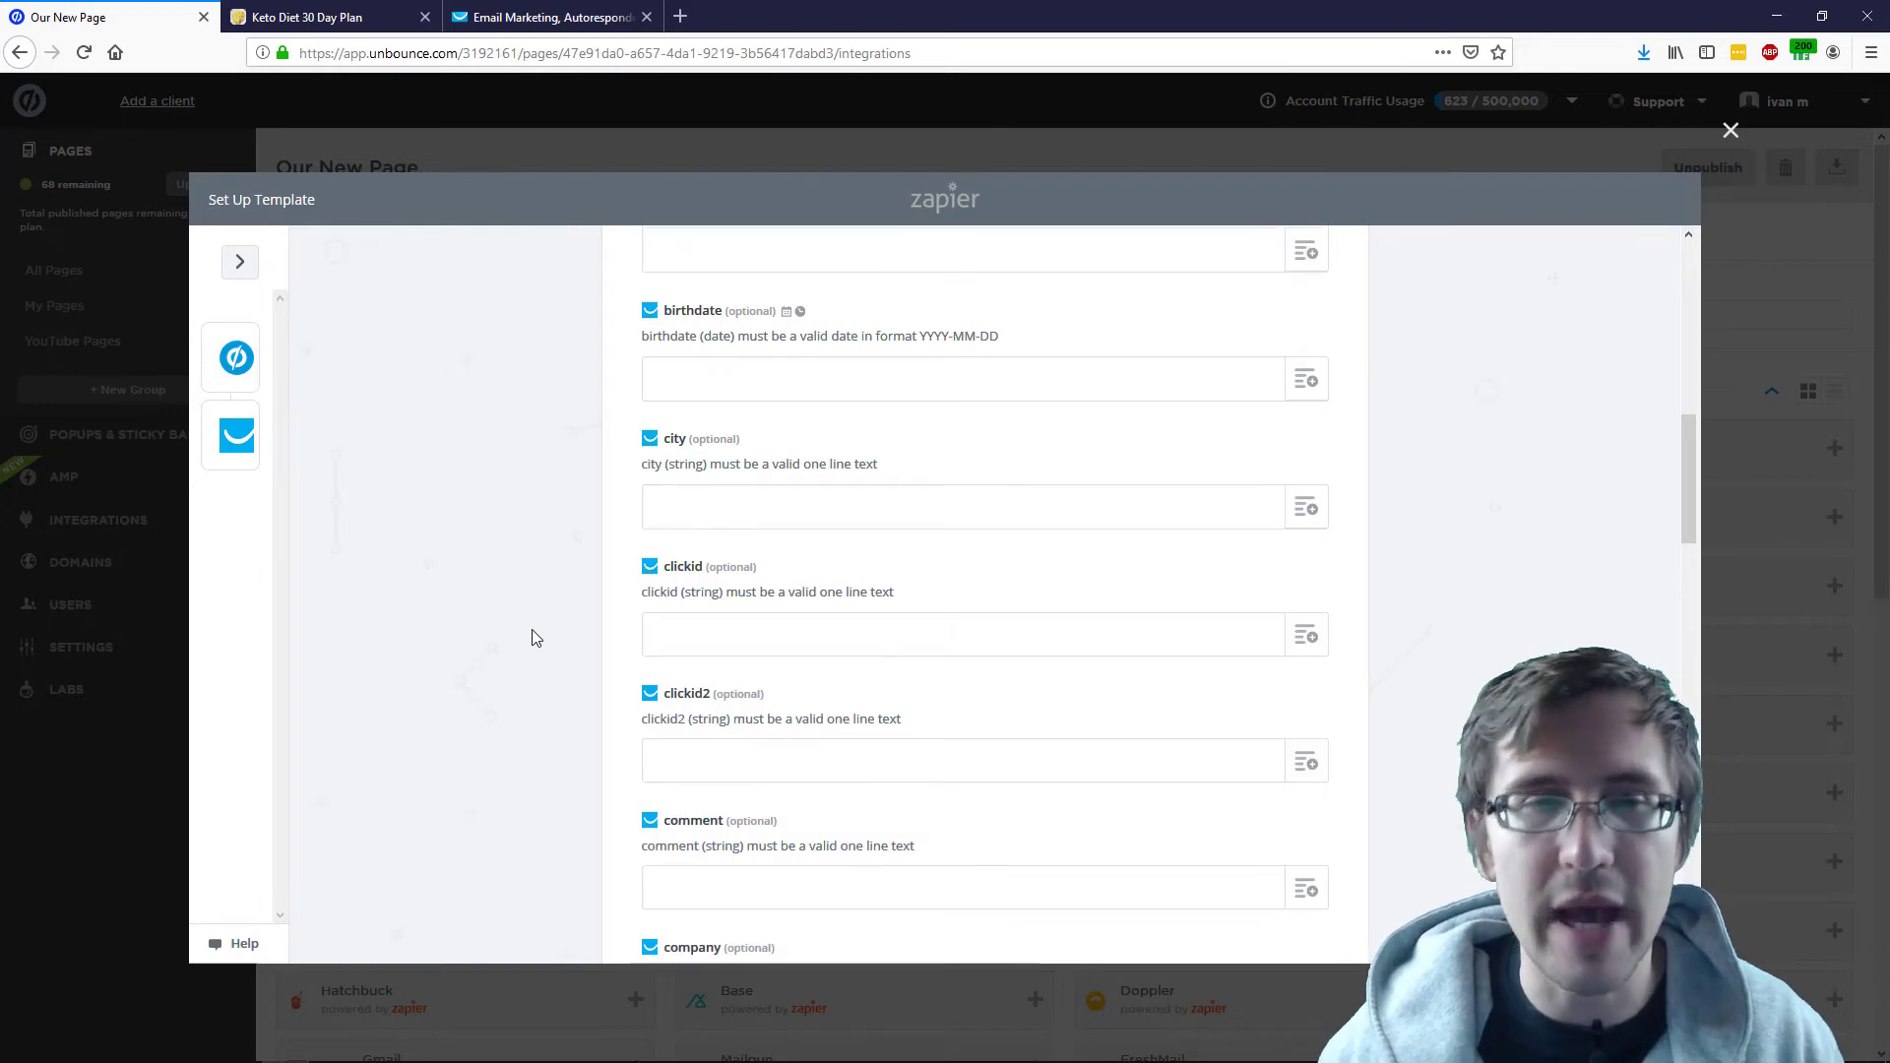
scroll(784, 646, "up", 1)
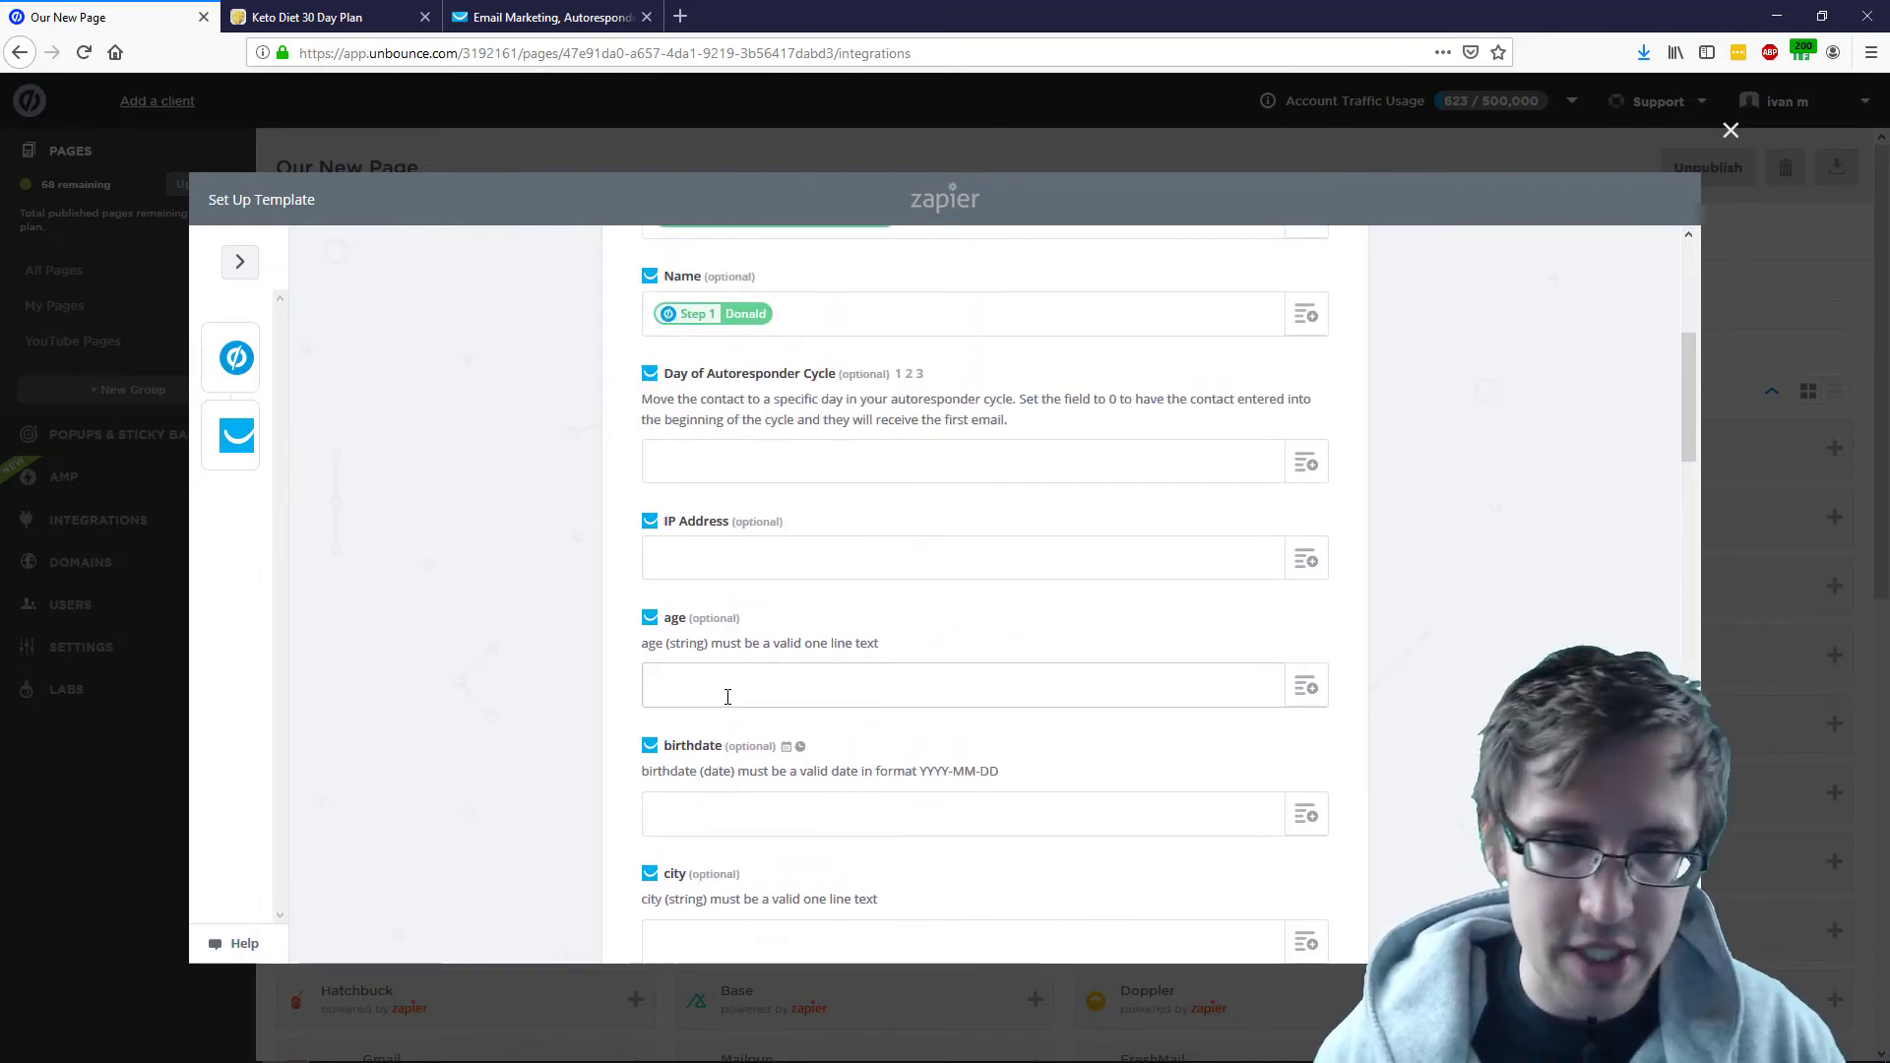
scroll(726, 699, "up", 2)
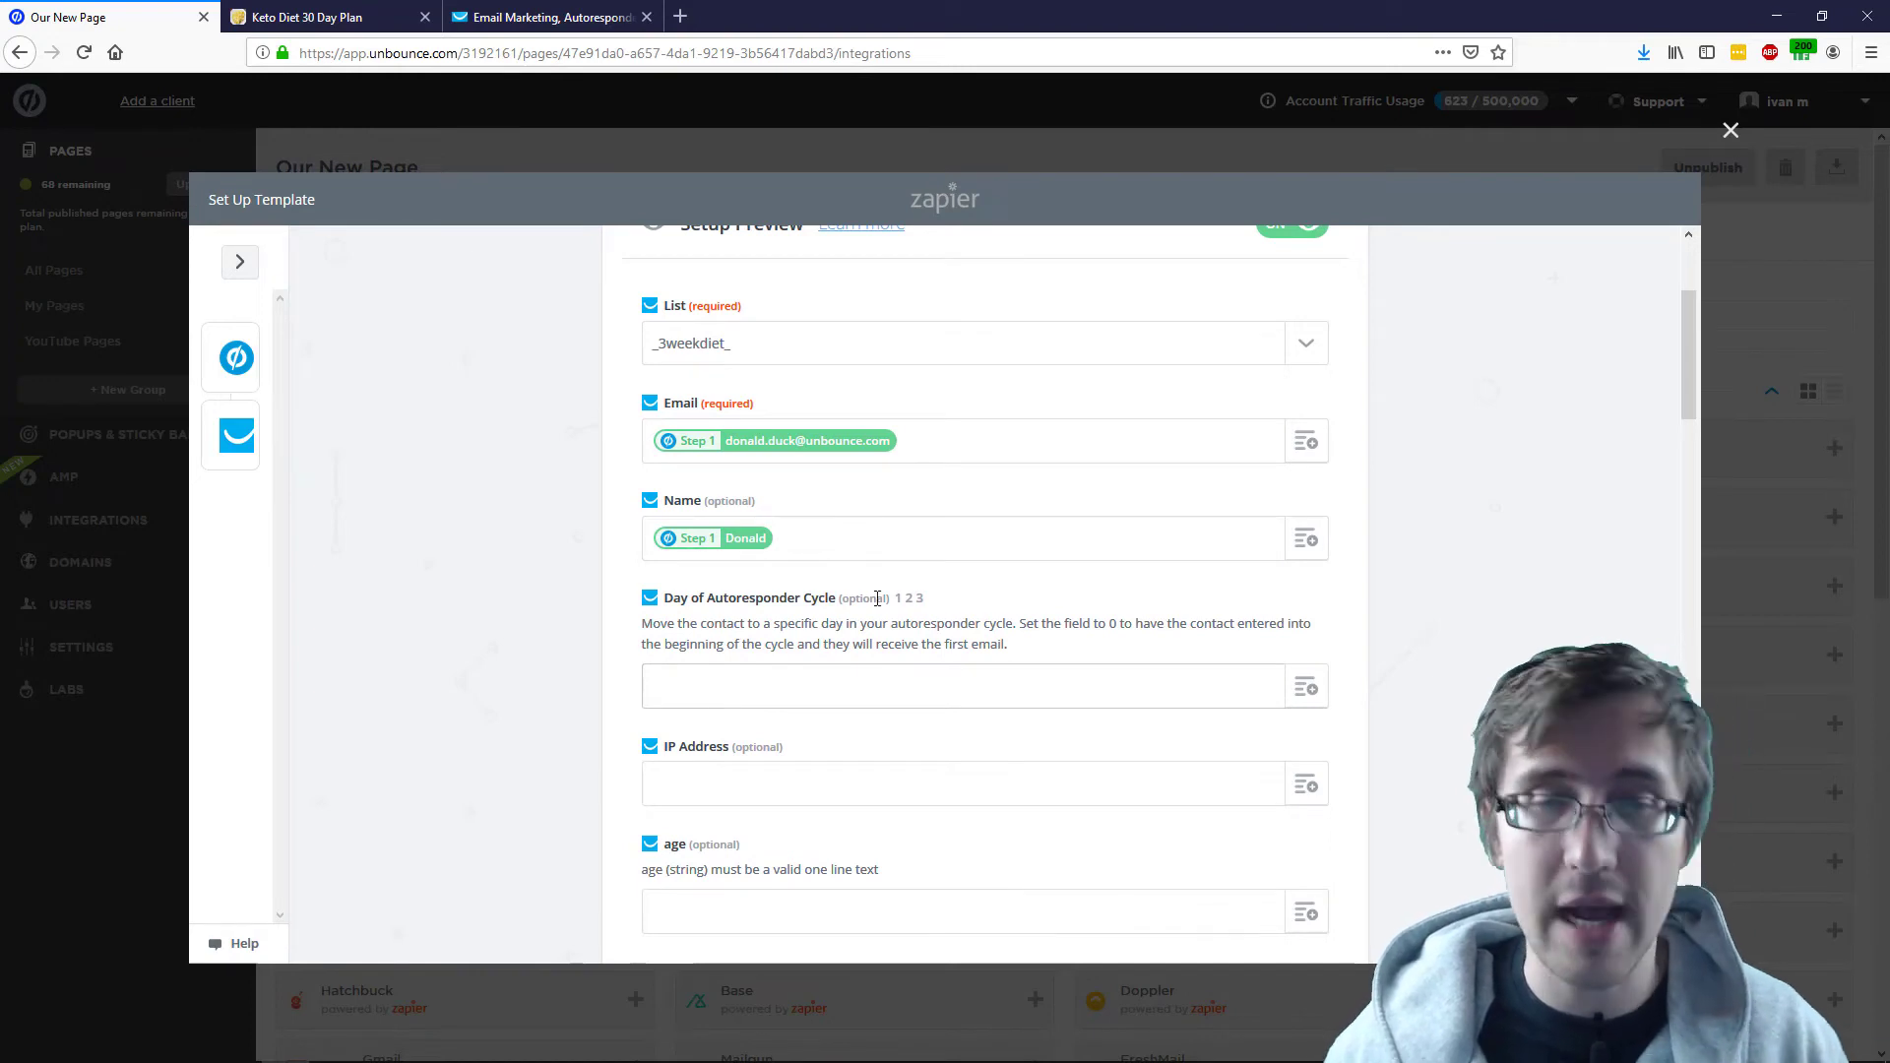
Enter 0 as the Day of Autoresponder Cycle.
left_click_drag(840, 600, 913, 602)
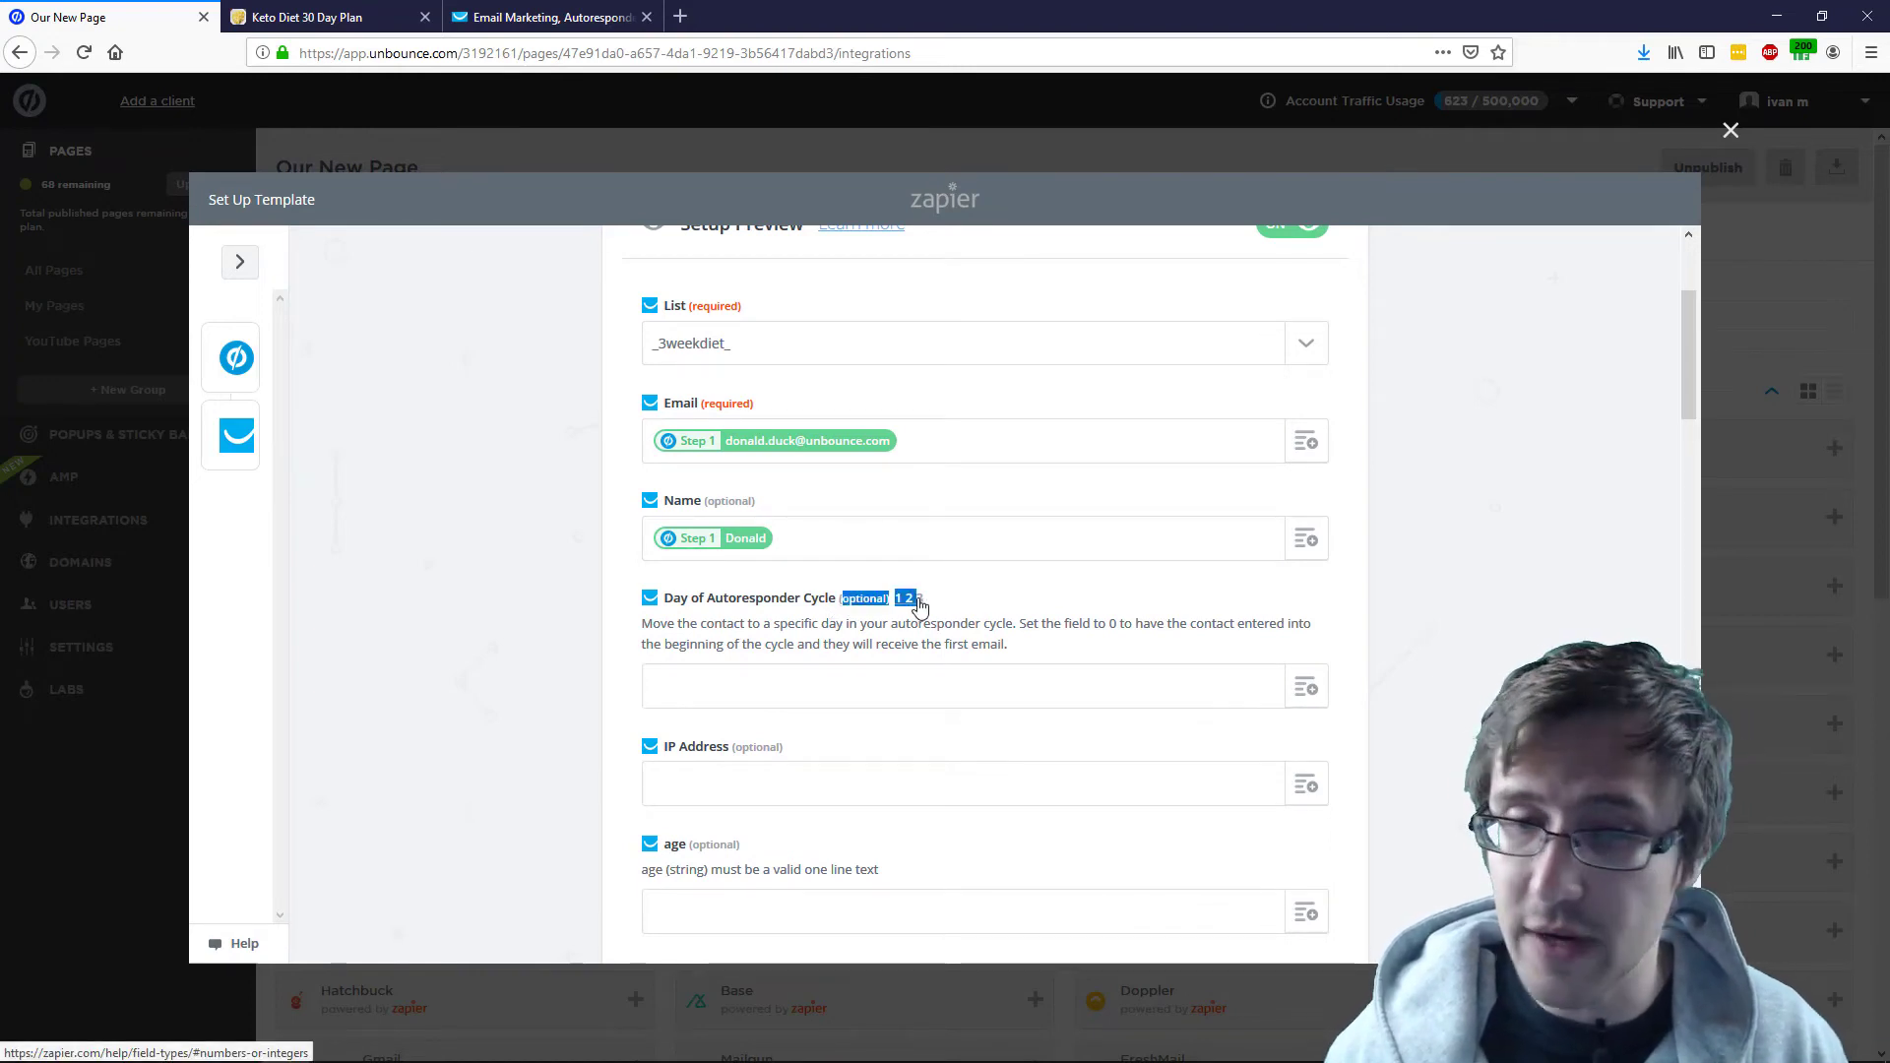
left_click(760, 689)
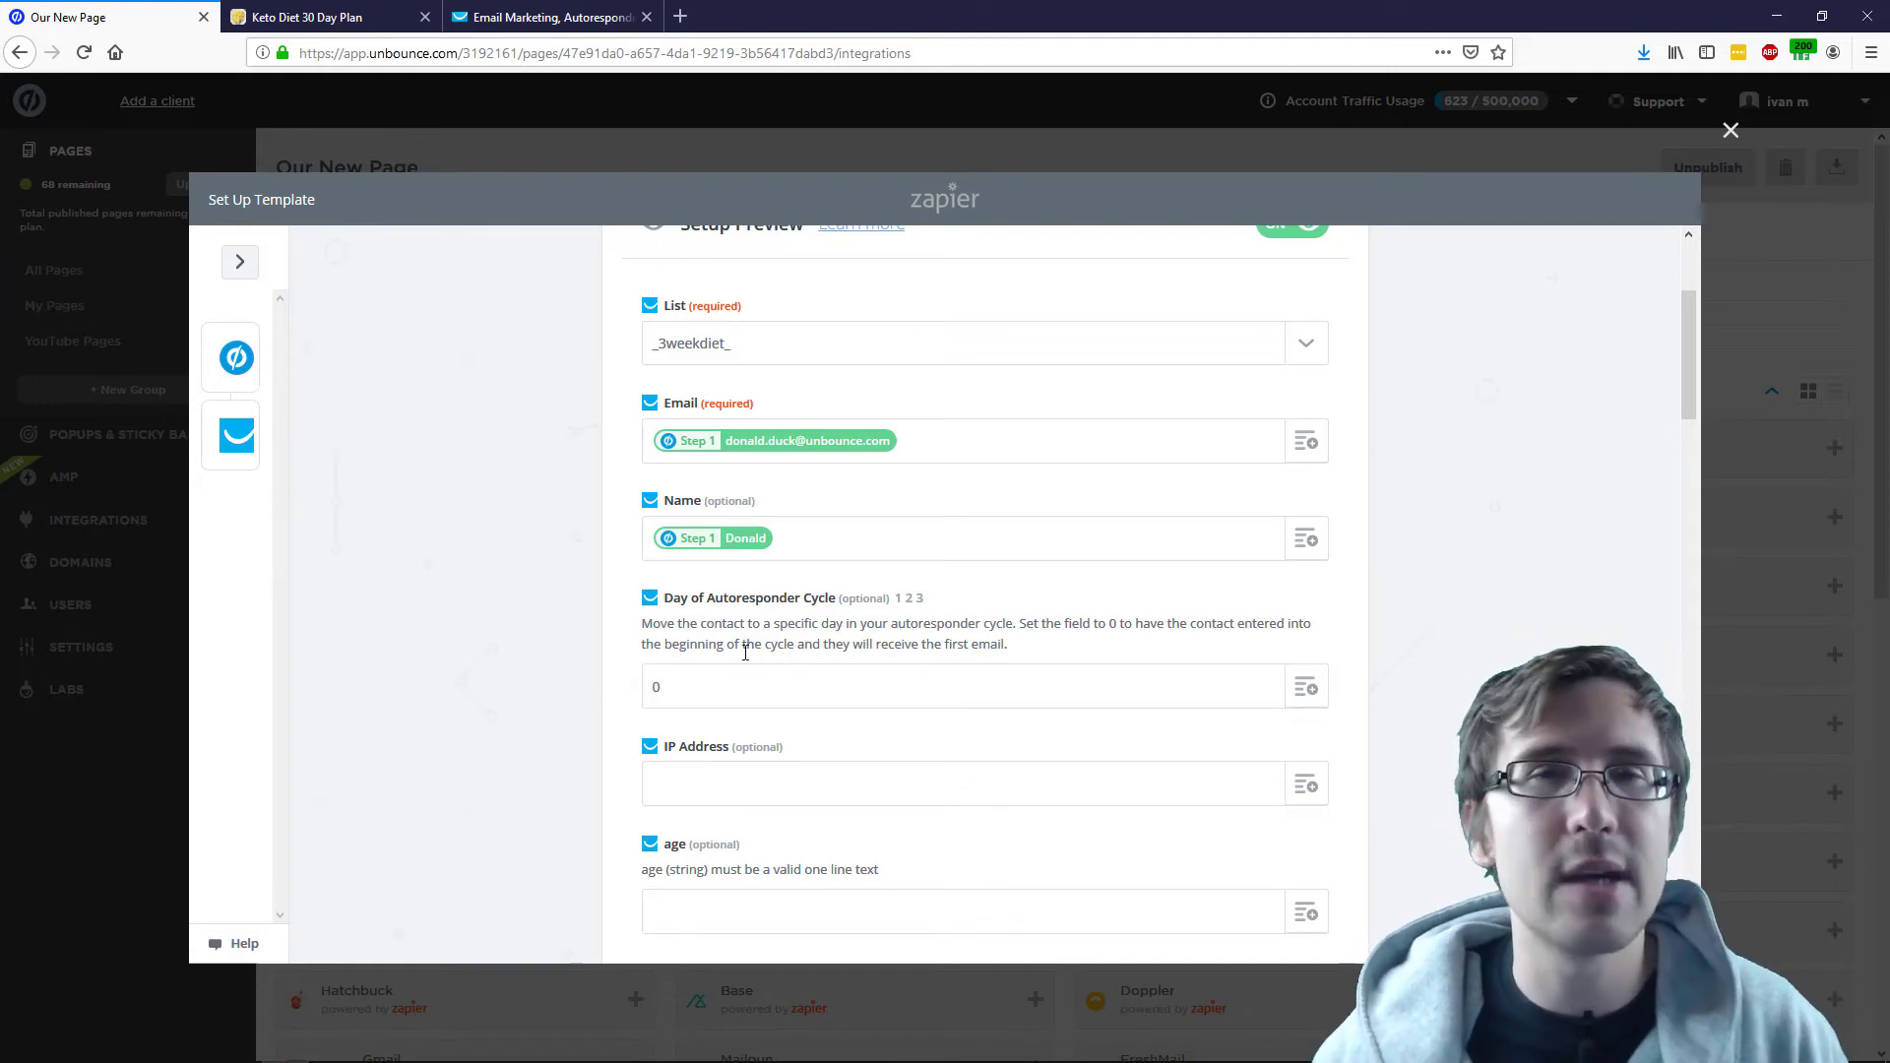
left_click_drag(718, 686, 642, 686)
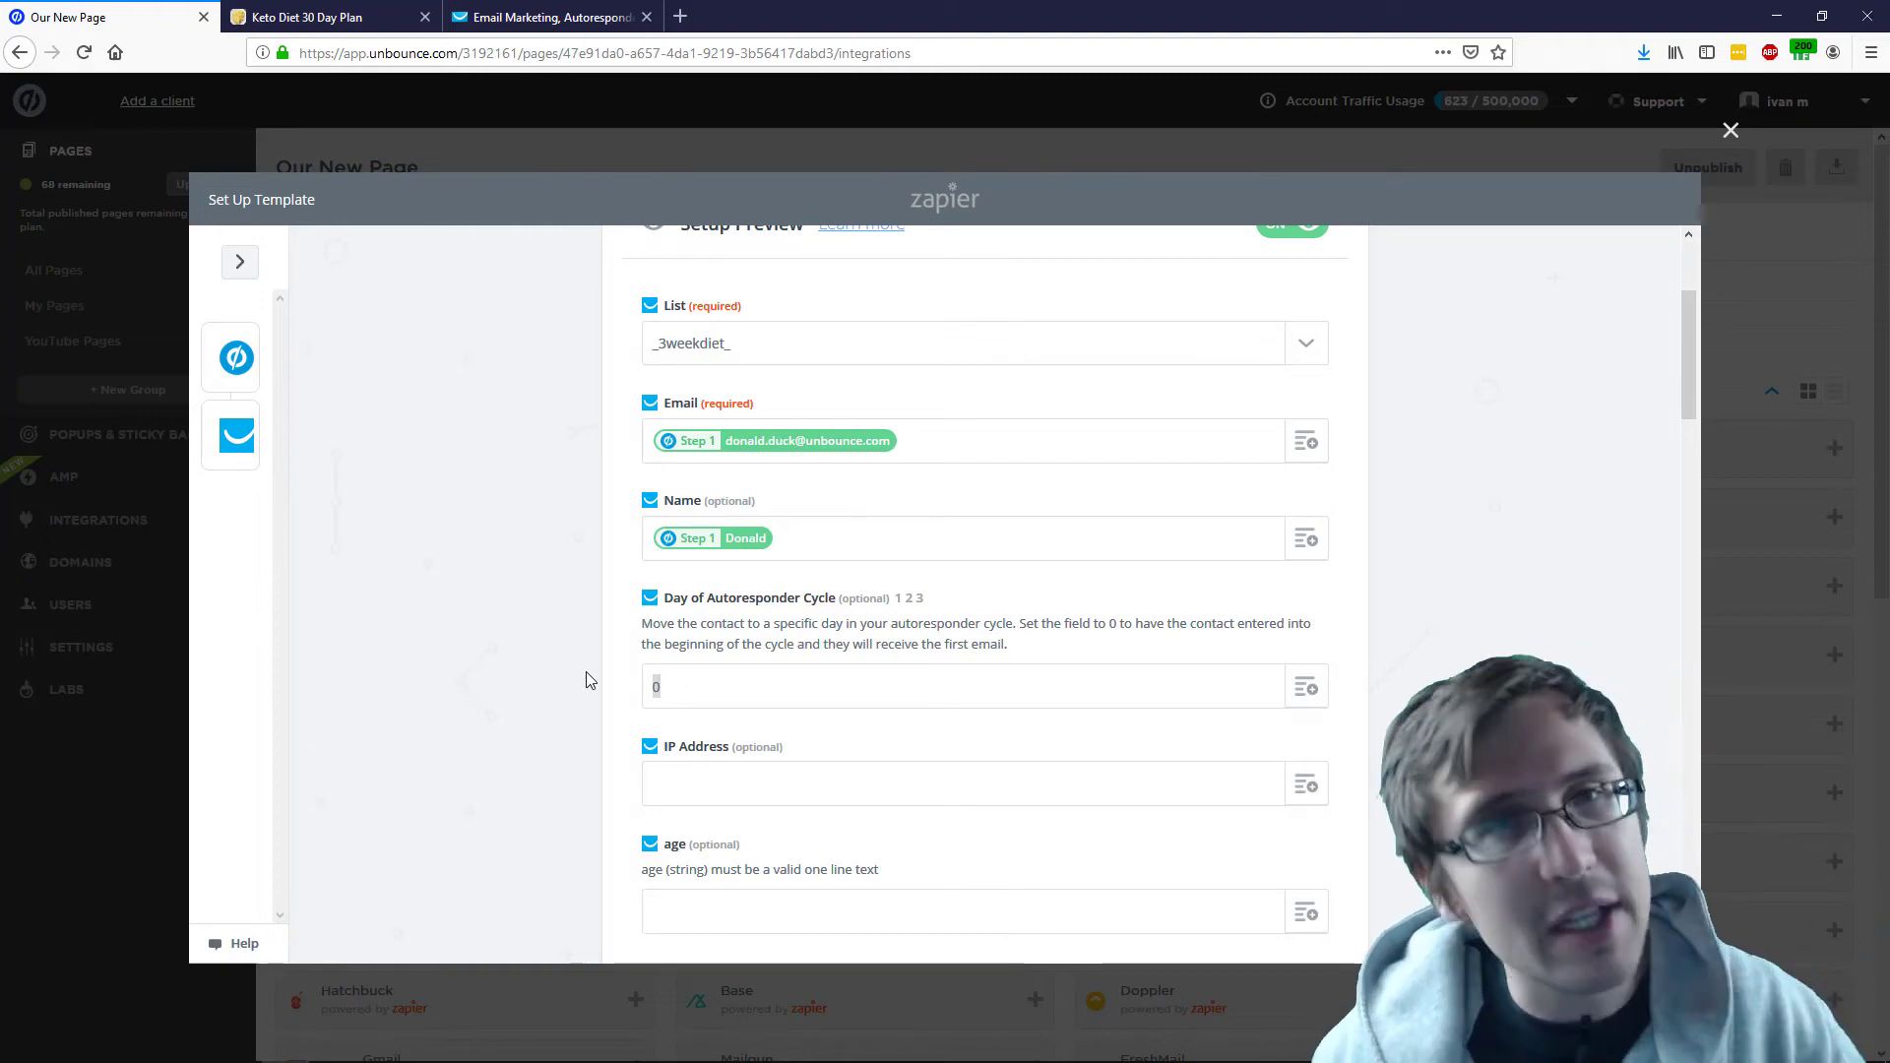
left_click(696, 677)
scroll(596, 656, "down", 8)
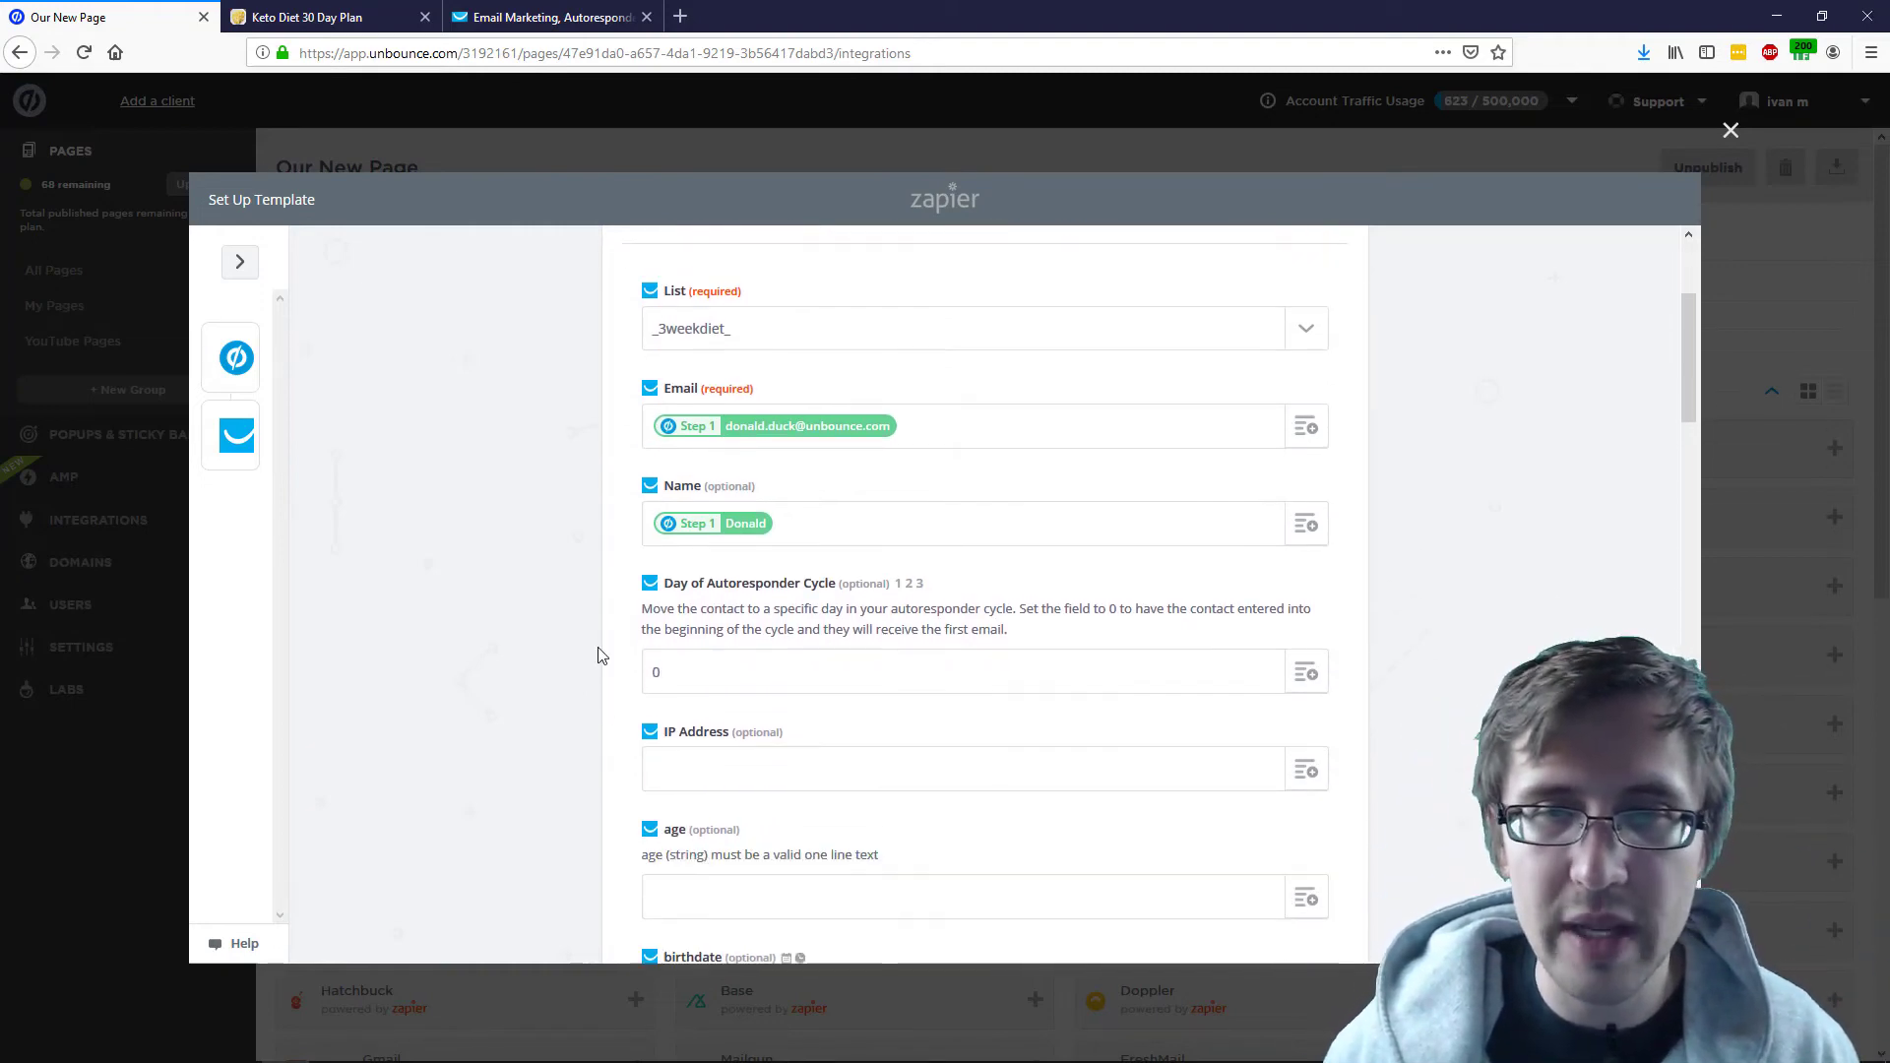
Save the GetResponse settings, send a test contact to GetResponse, and finish the zap so it turns on.
scroll(596, 656, "down", 20)
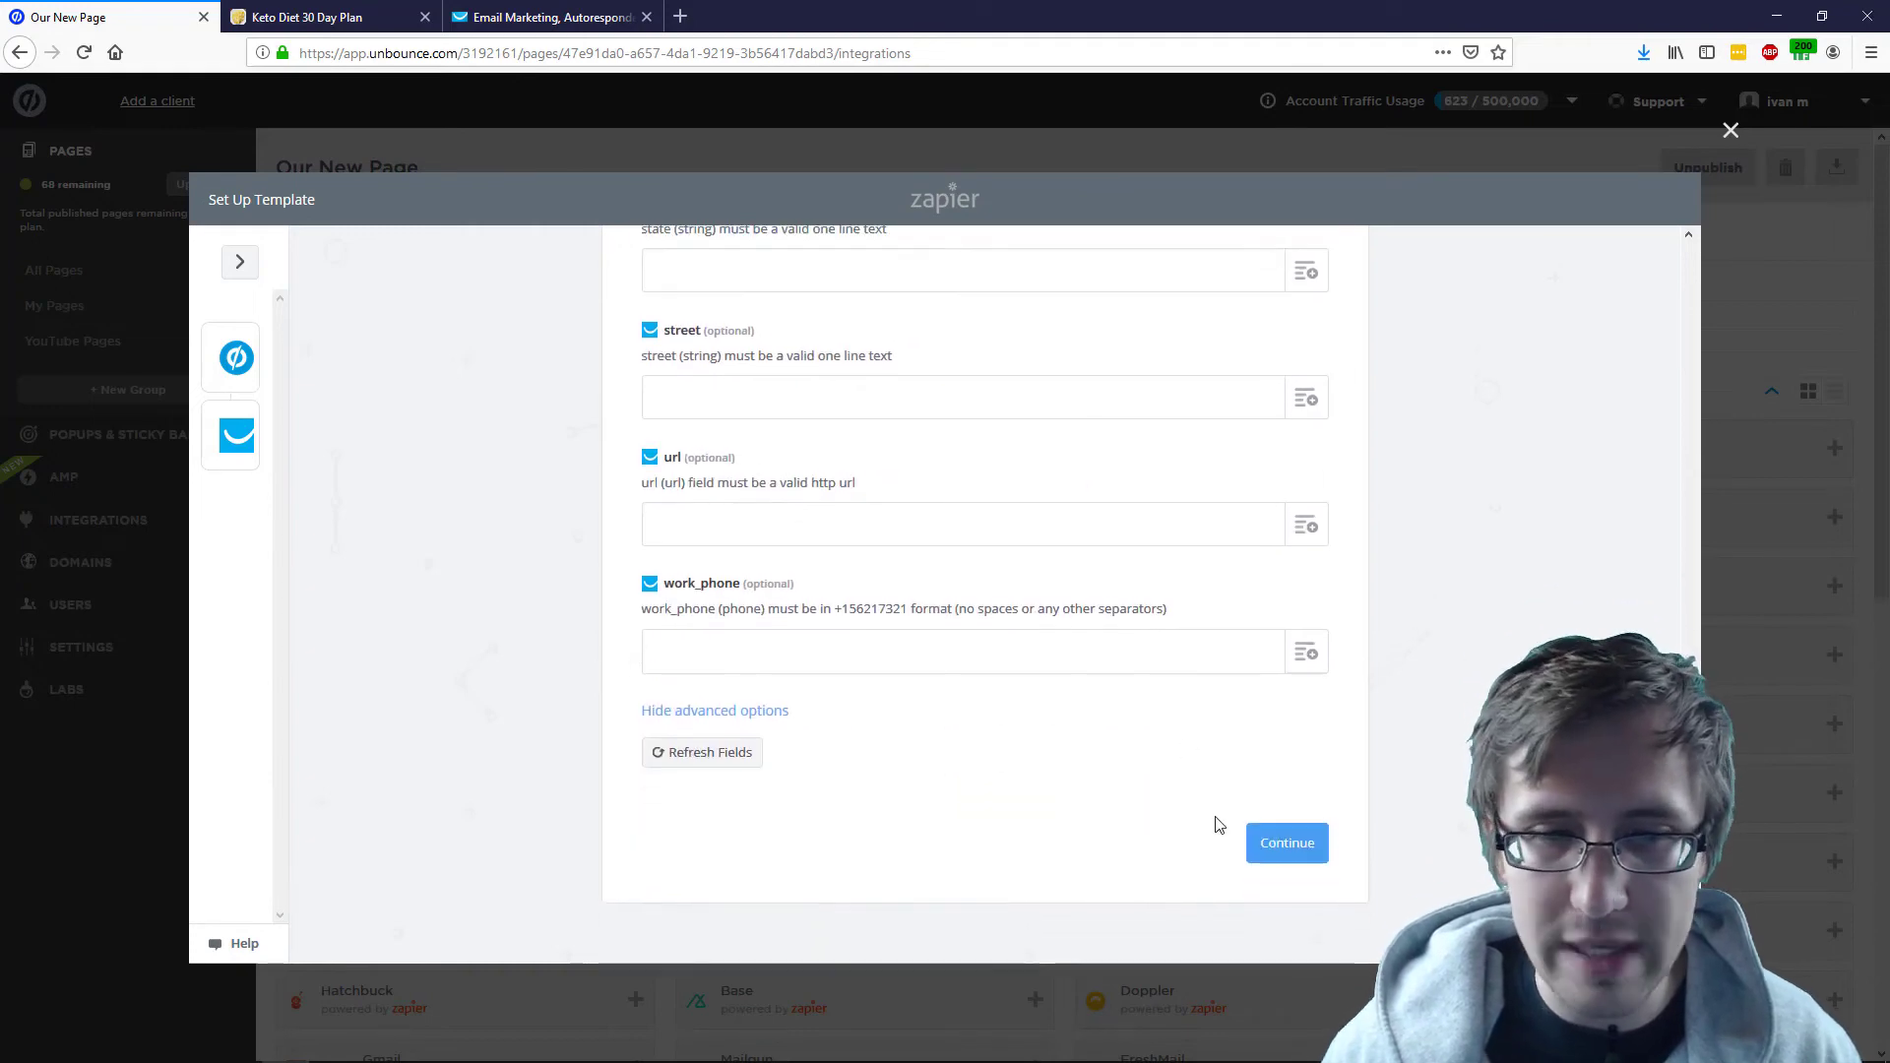
left_click(1288, 844)
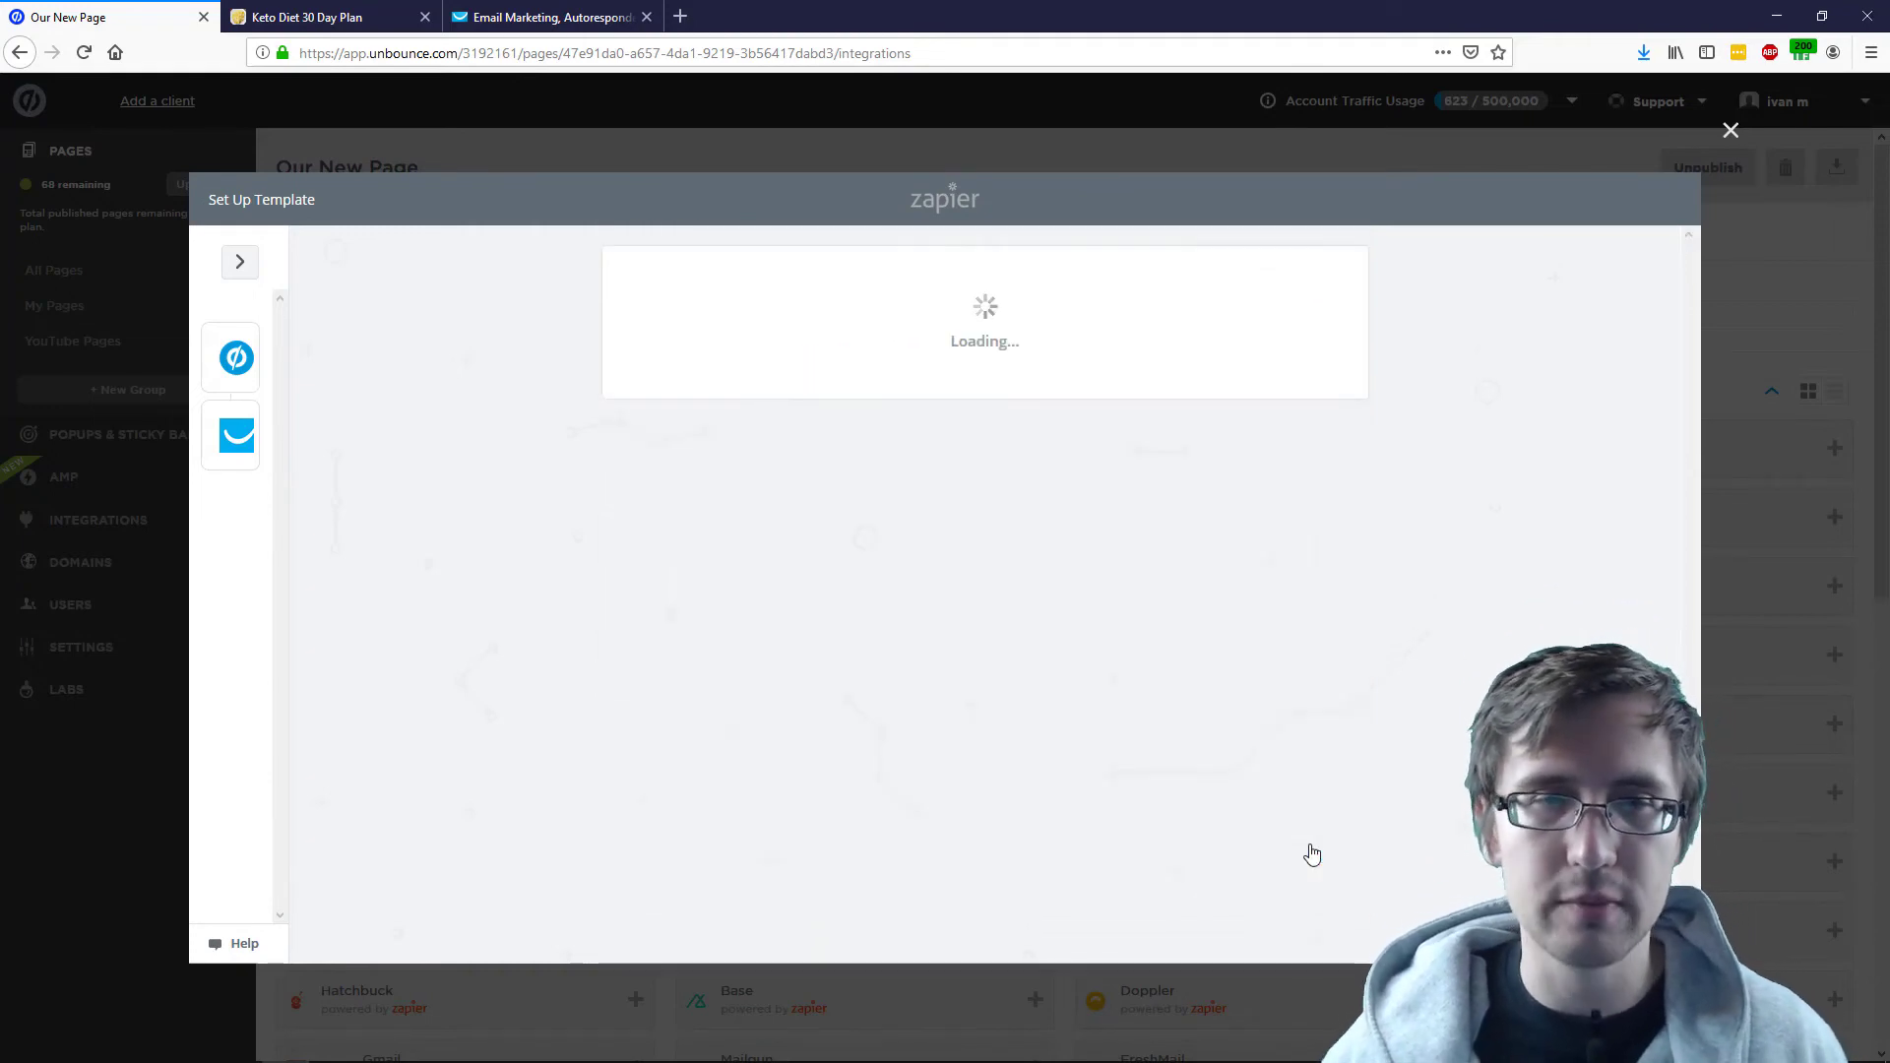
scroll(563, 650, "down", 7)
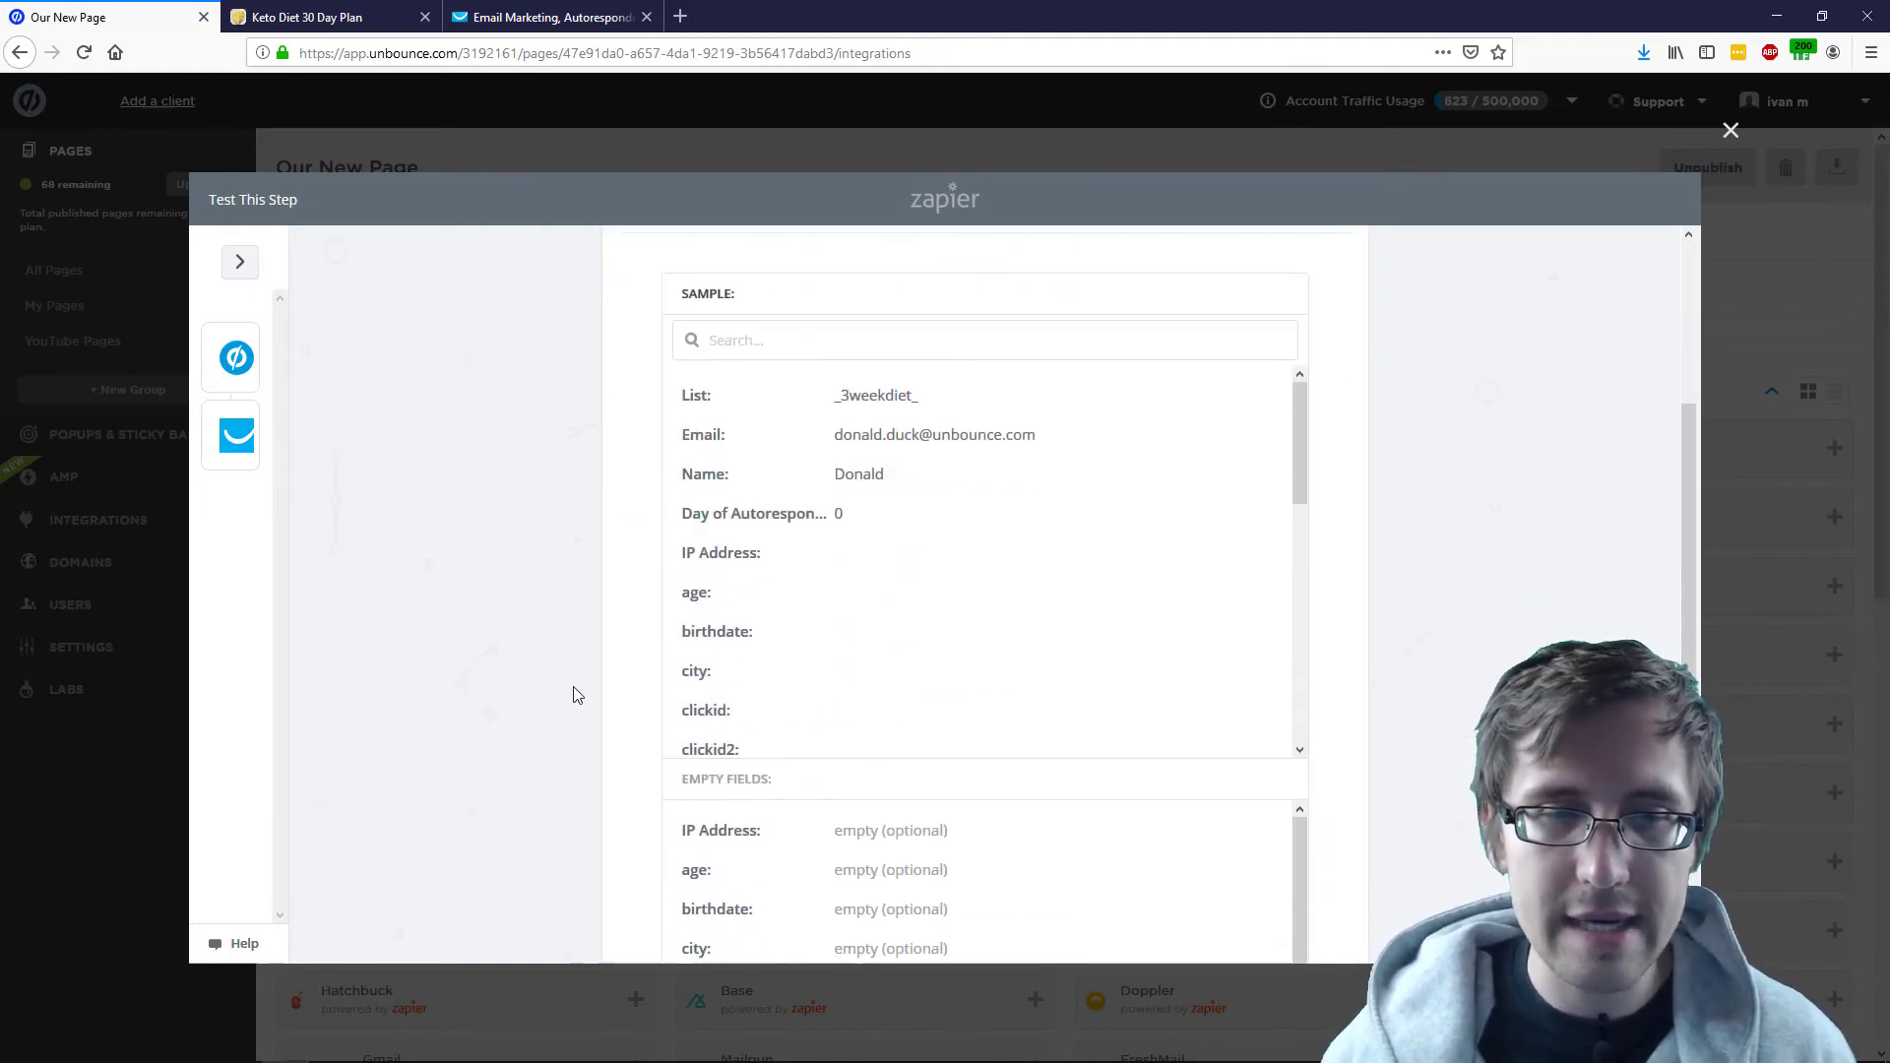
left_click(1177, 814)
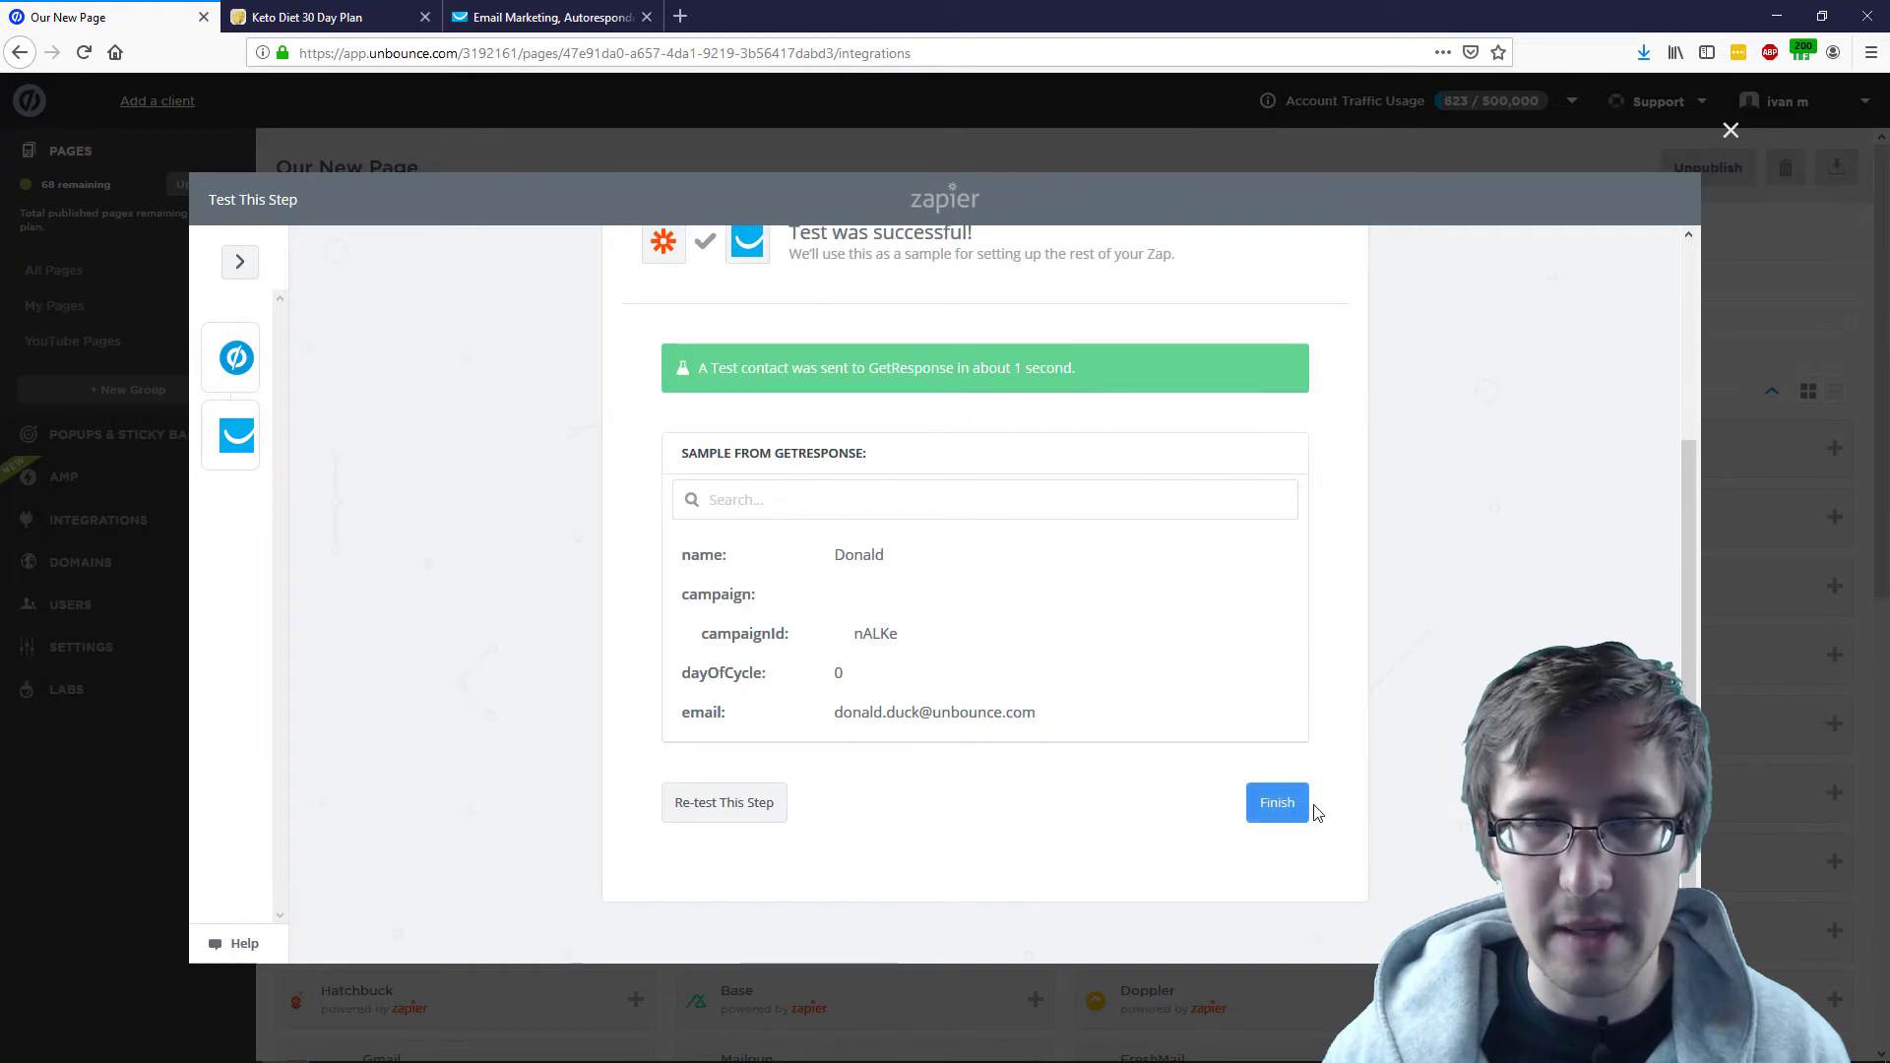
left_click(1277, 803)
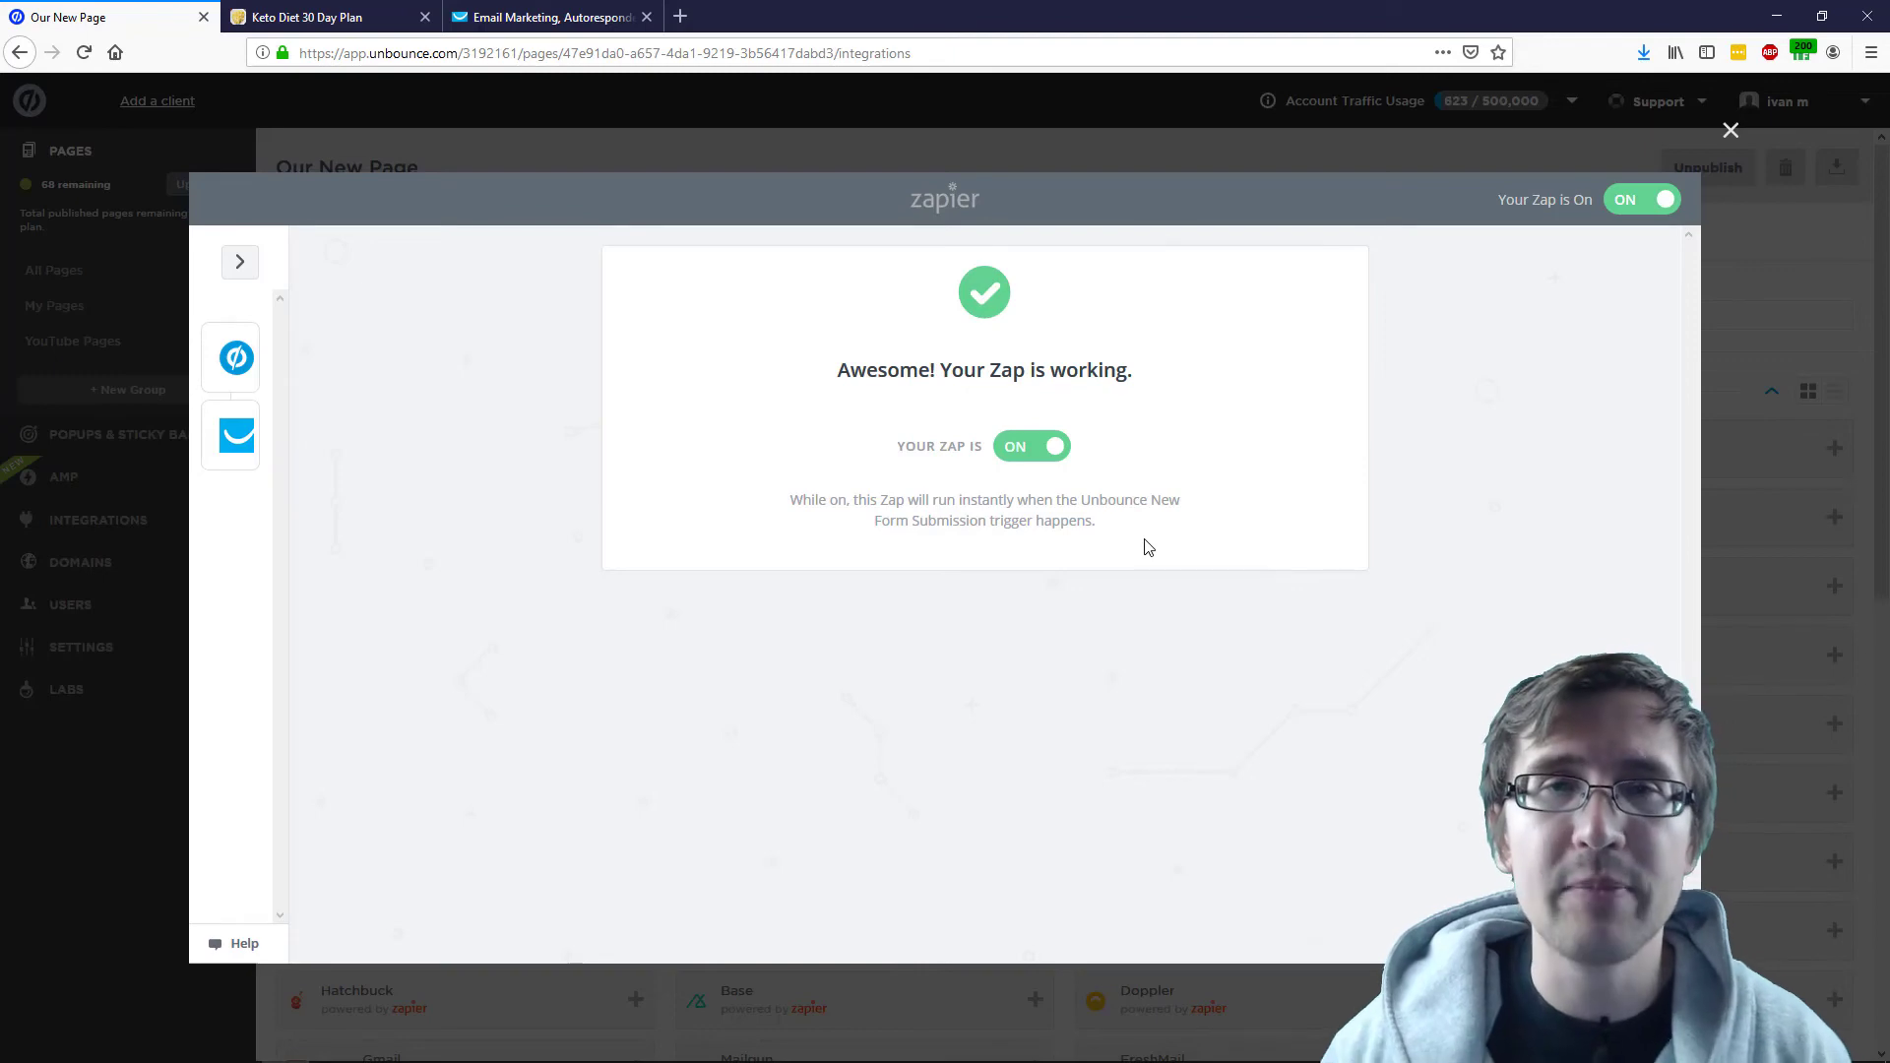
Glance at the live landing page, then close Zapier to view Our New Page's Powered by Zapier integrations.
left_click(301, 16)
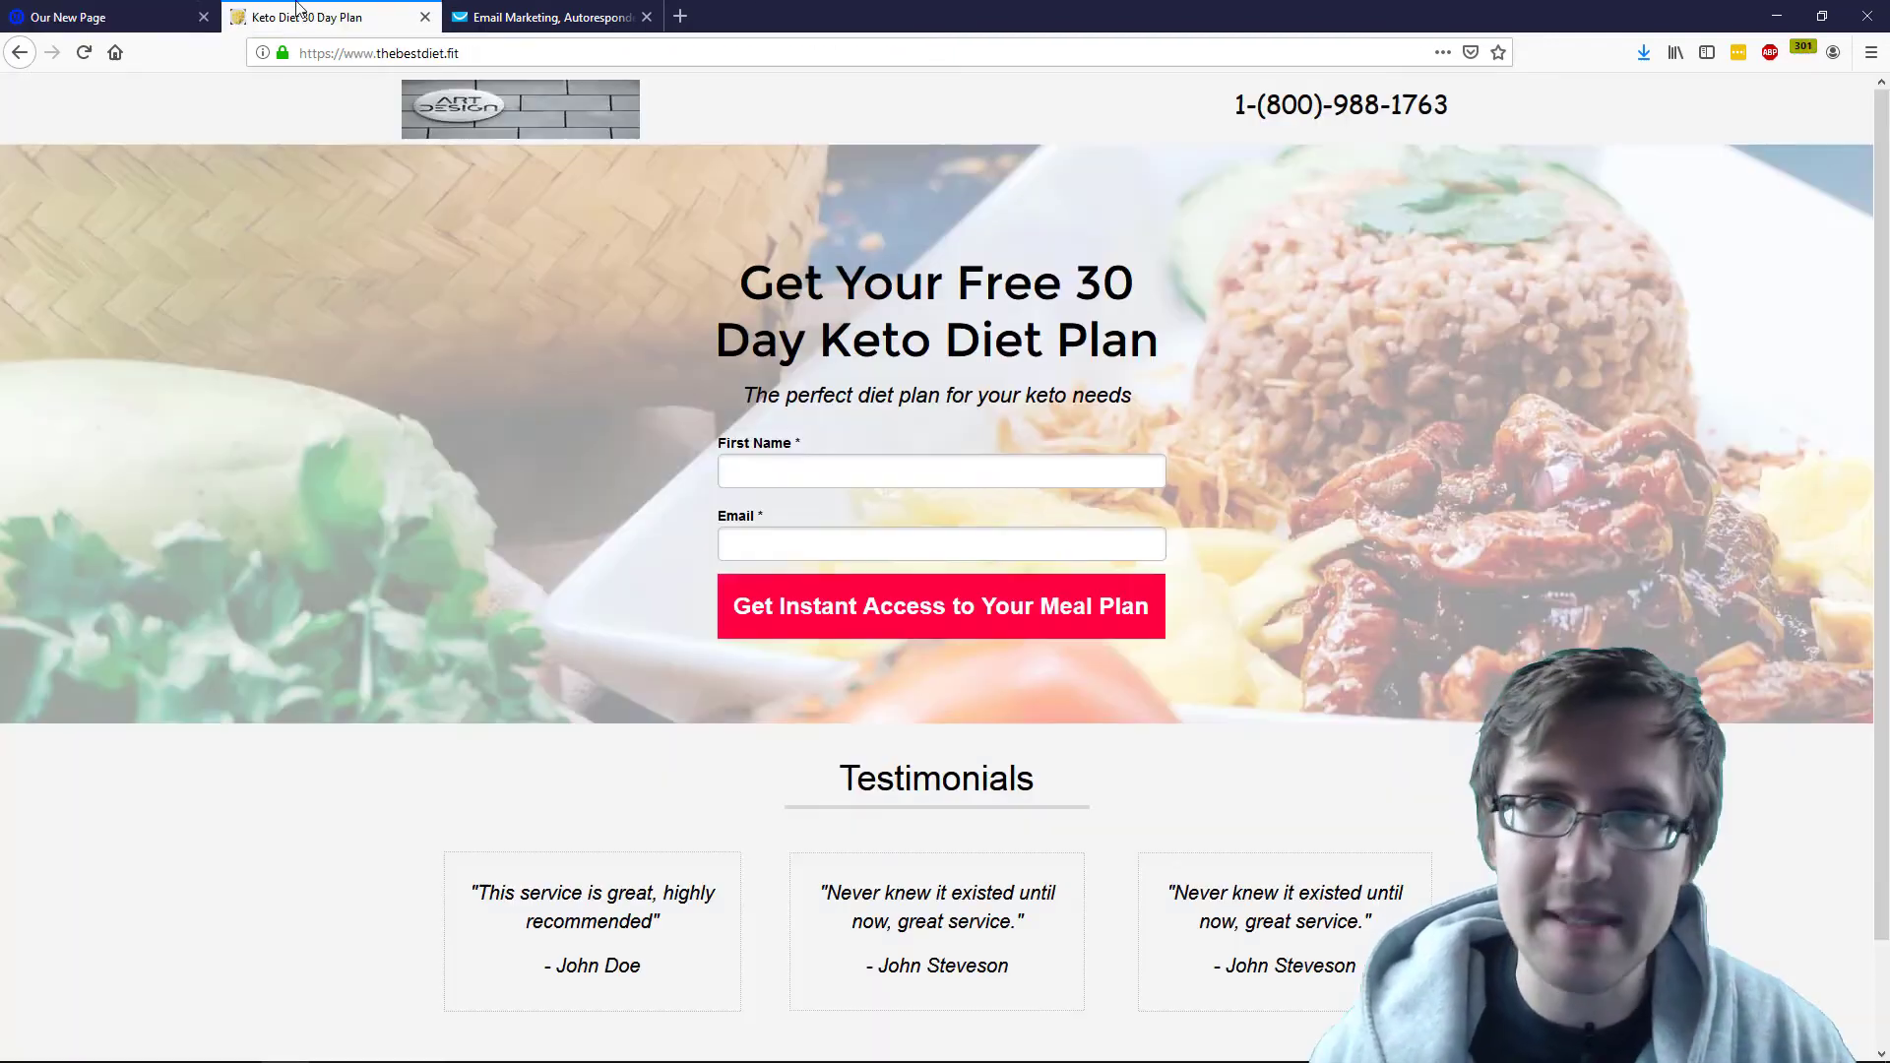
left_click(69, 20)
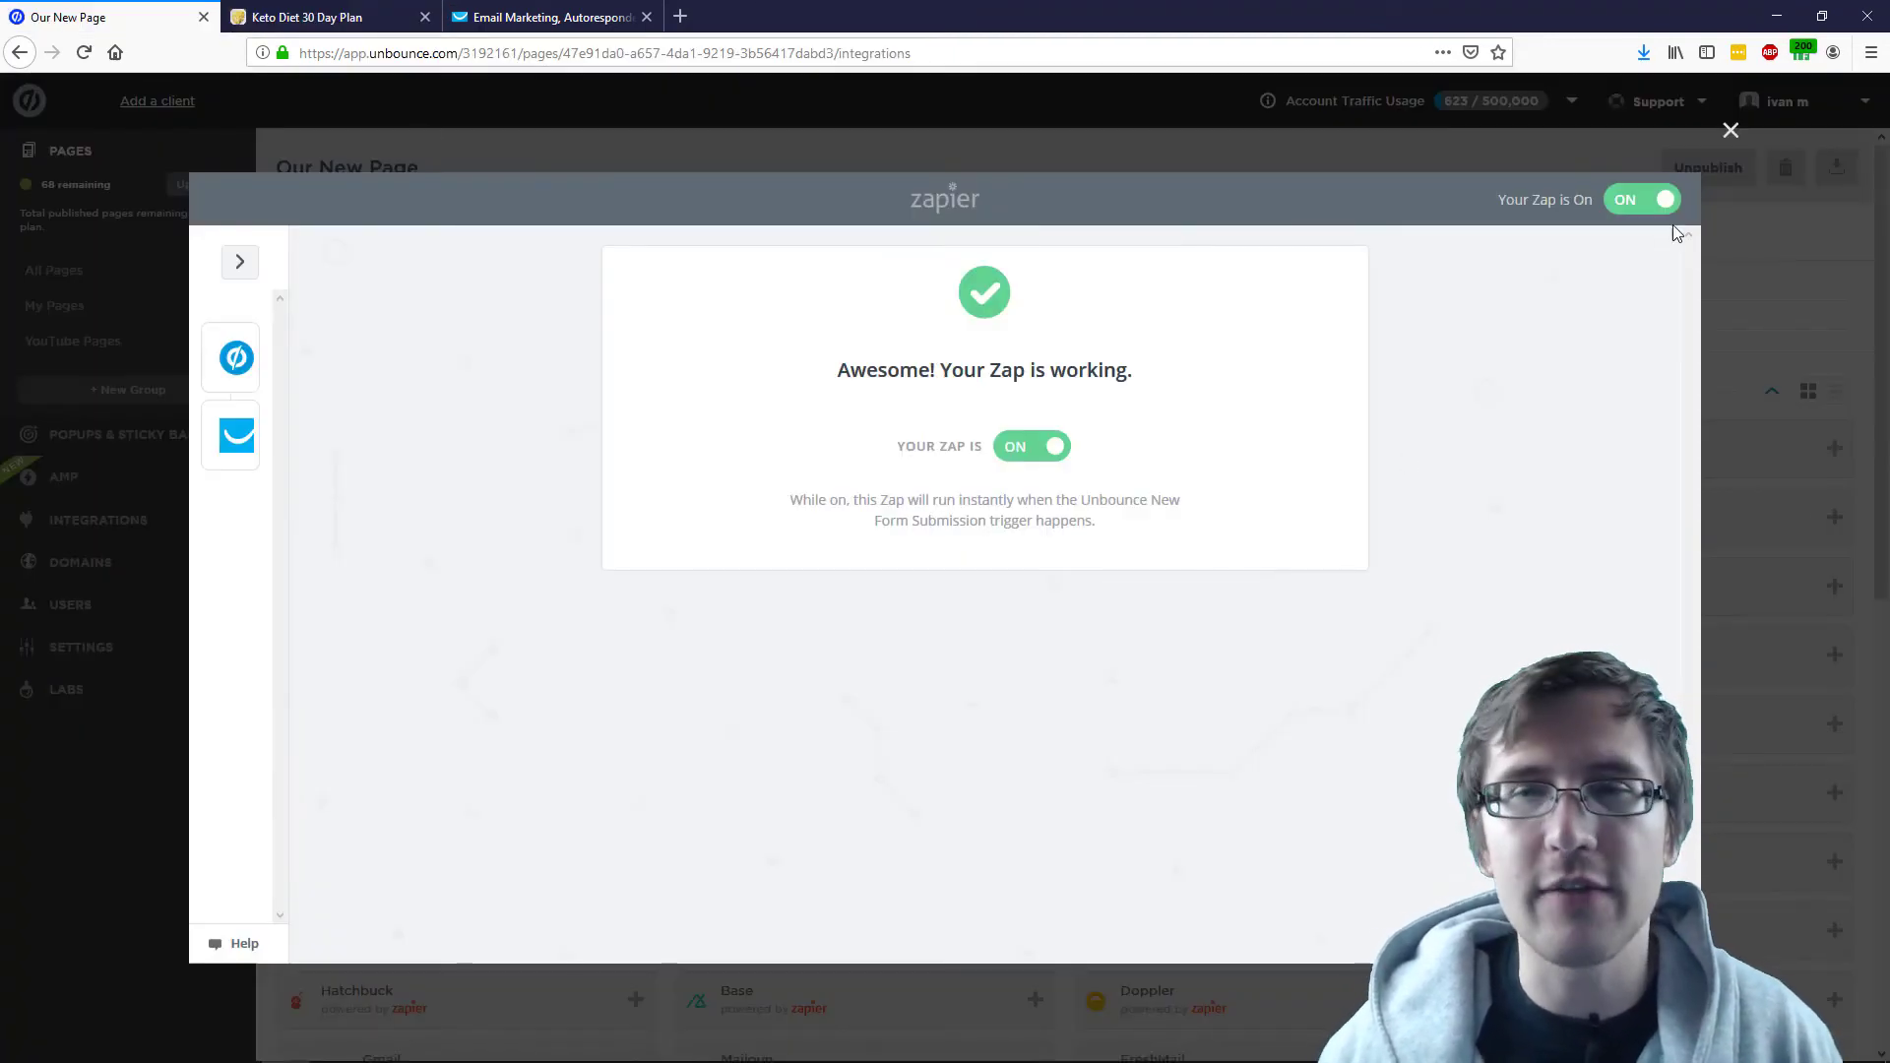
left_click(1731, 132)
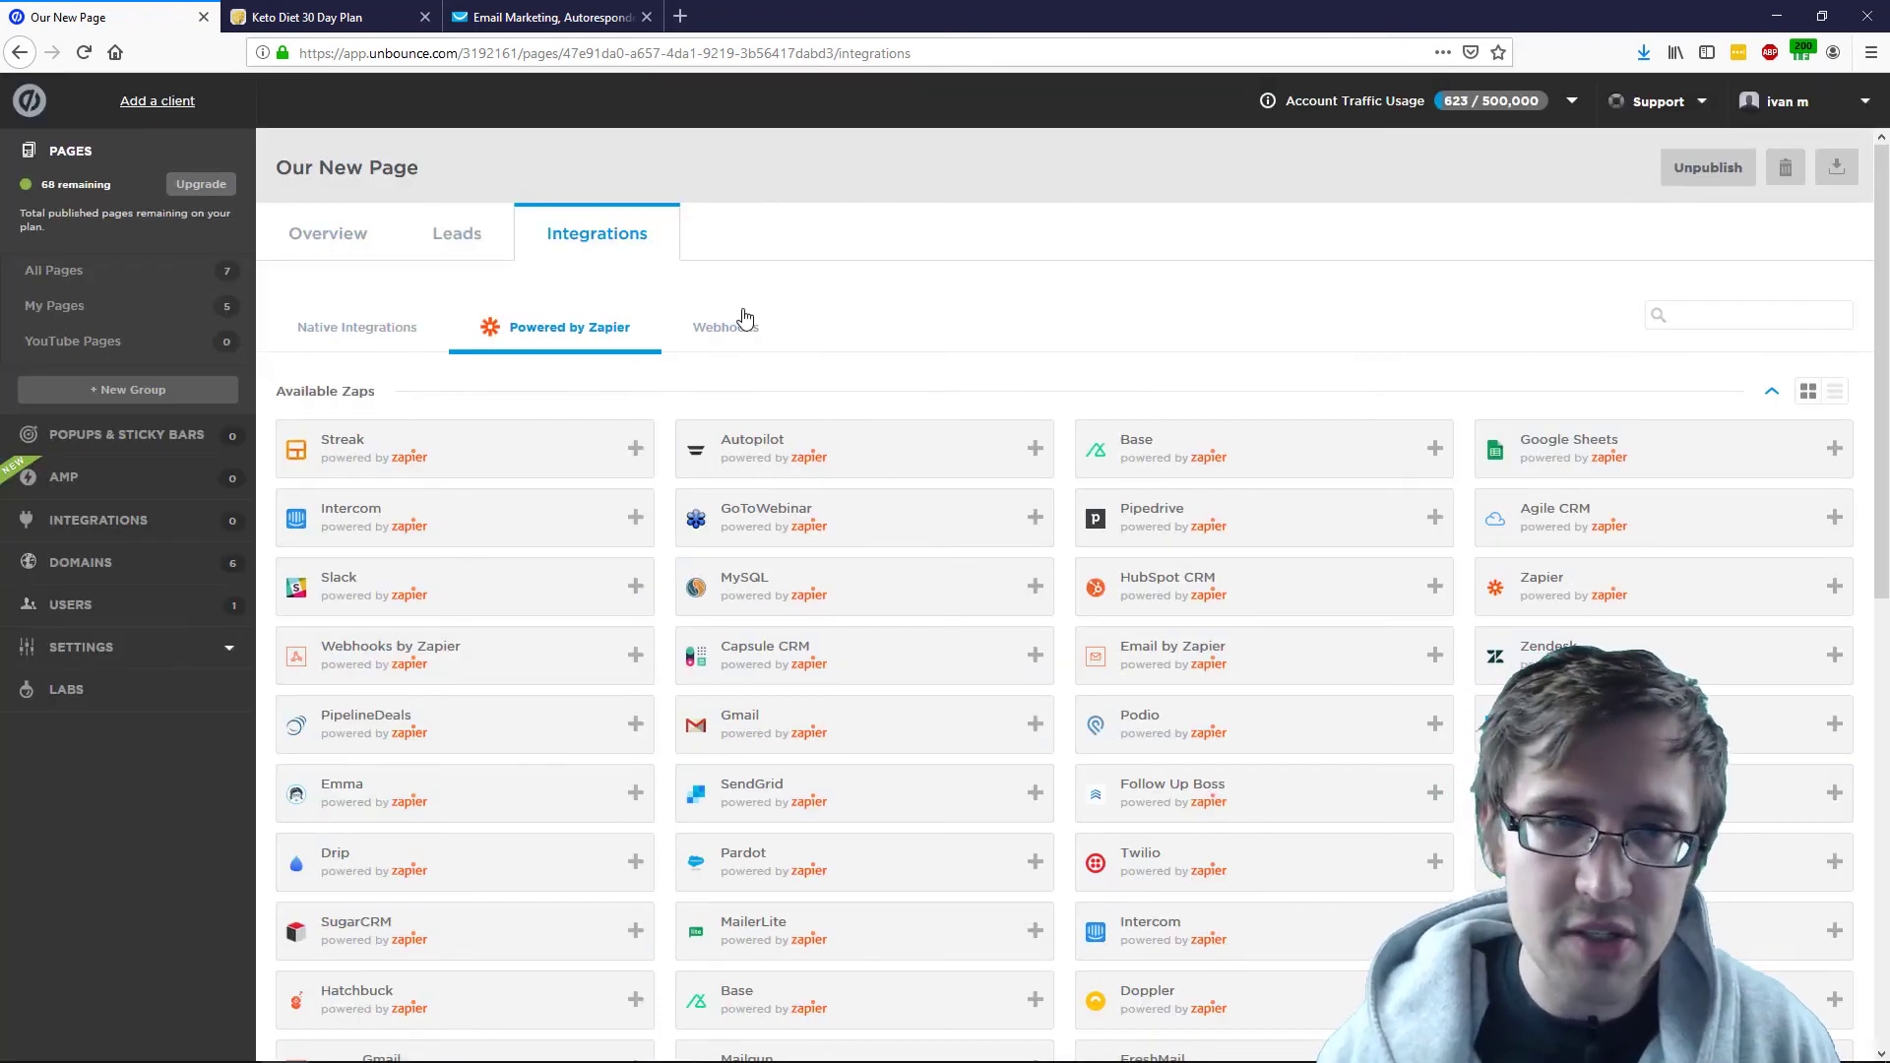